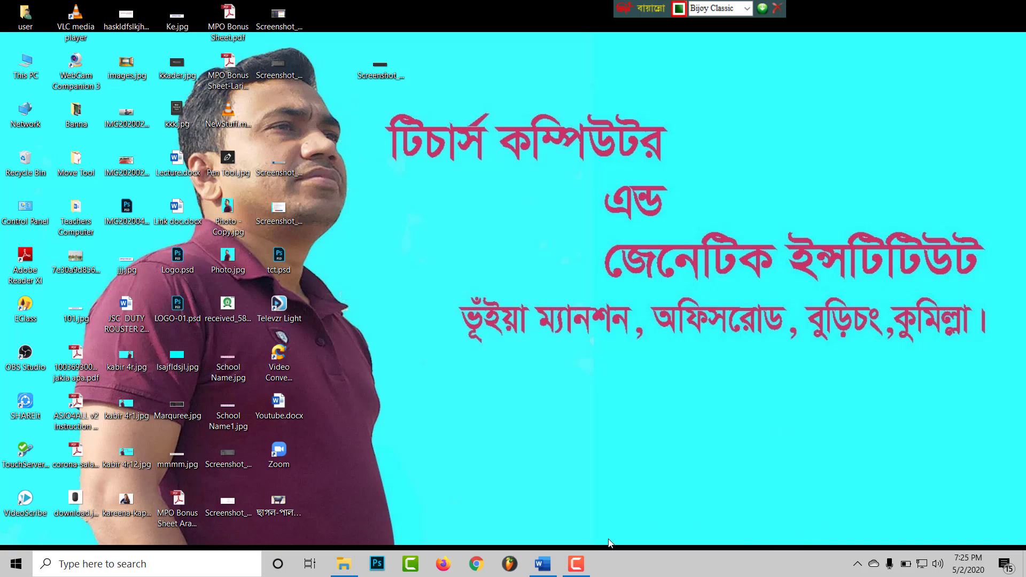
# Bring the Lecture Sheet window back, then select and deselect the Teachers Computer desktop icon.
pyautogui.click(541, 566)
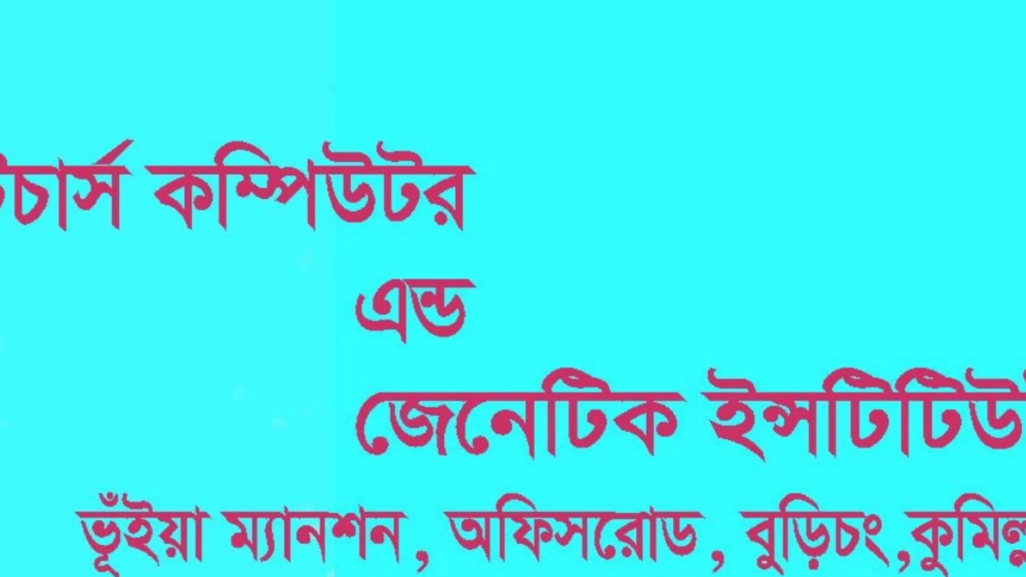
pyautogui.moveTo(419, 252); pyautogui.dragTo(640, 167)
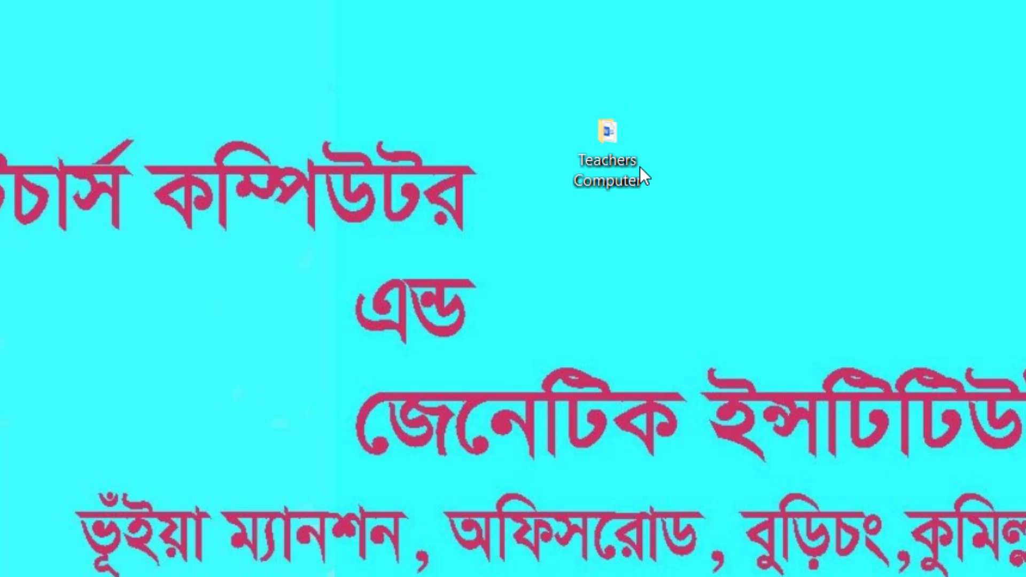
pyautogui.click(641, 165)
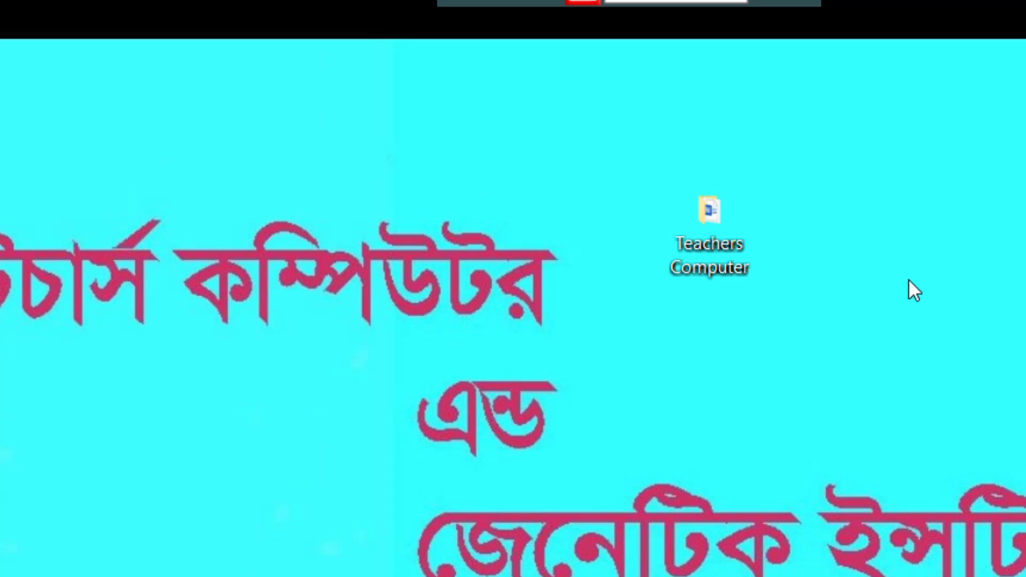
pyautogui.click(737, 320)
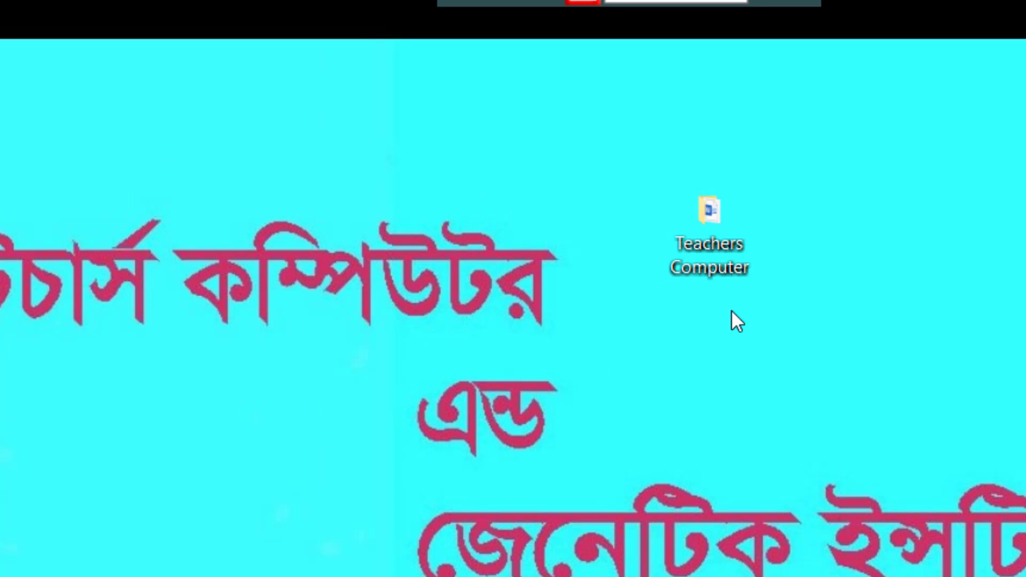
# Create a new folder on the desktop and name it kabir.
pyautogui.rightClick(539, 92)
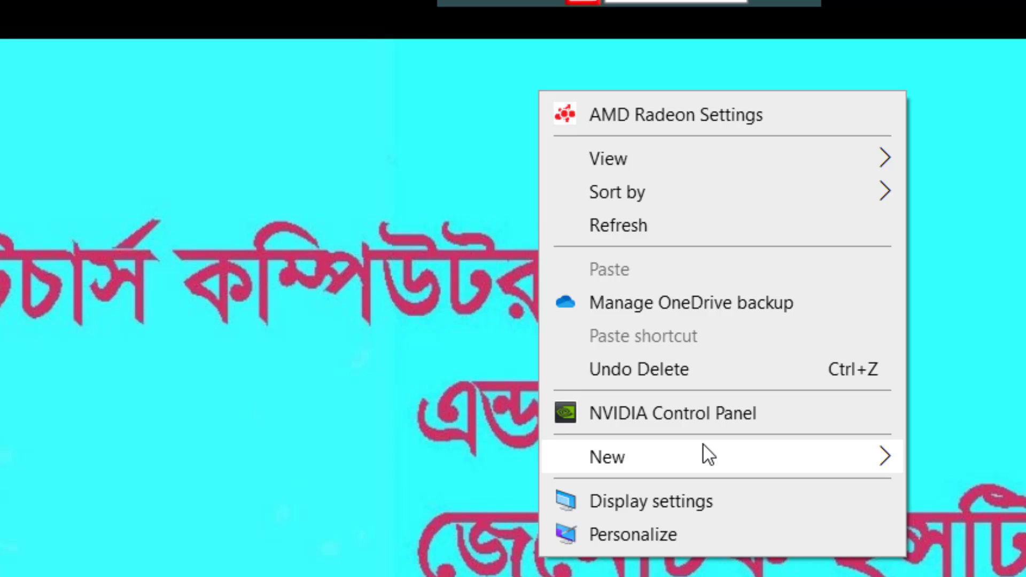
pyautogui.moveTo(722, 456)
pyautogui.click(924, 458)
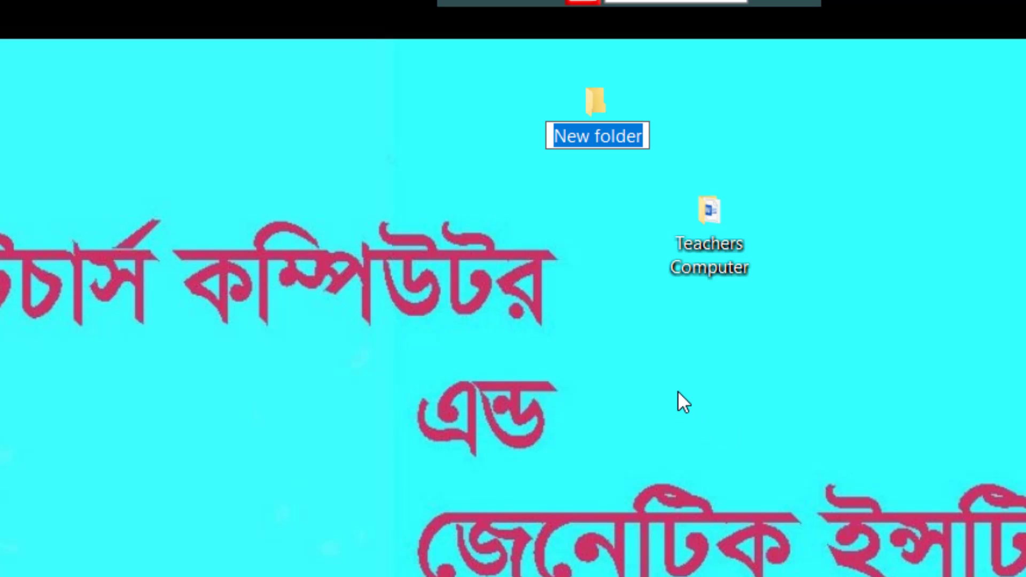
pyautogui.write('Z...bnc')
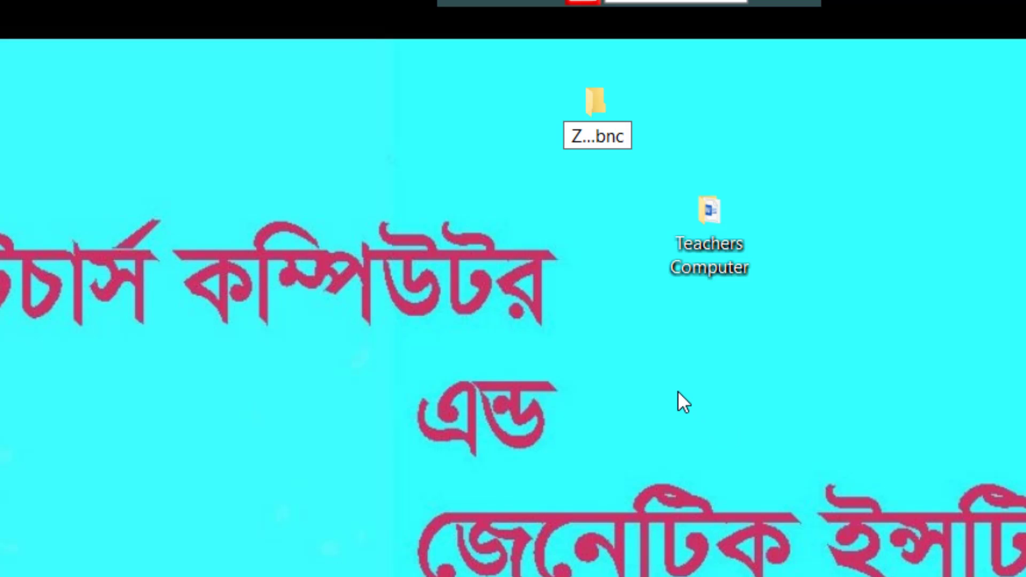
pyautogui.press('BackSpace')
pyautogui.press('BackSpace')
pyautogui.press('BackSpace')
pyautogui.press('BackSpace')
pyautogui.write('kabir')
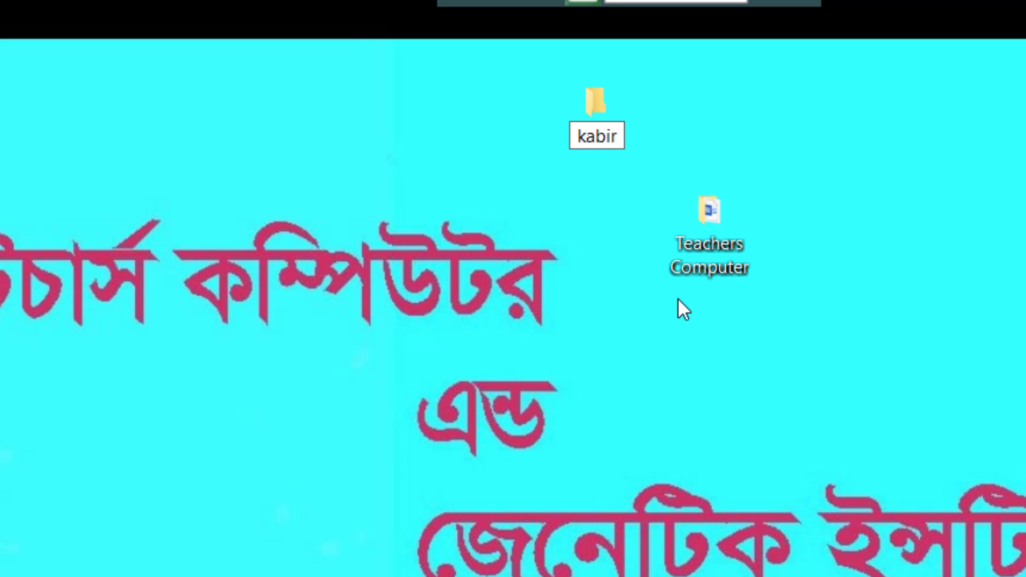
pyautogui.press('Return')
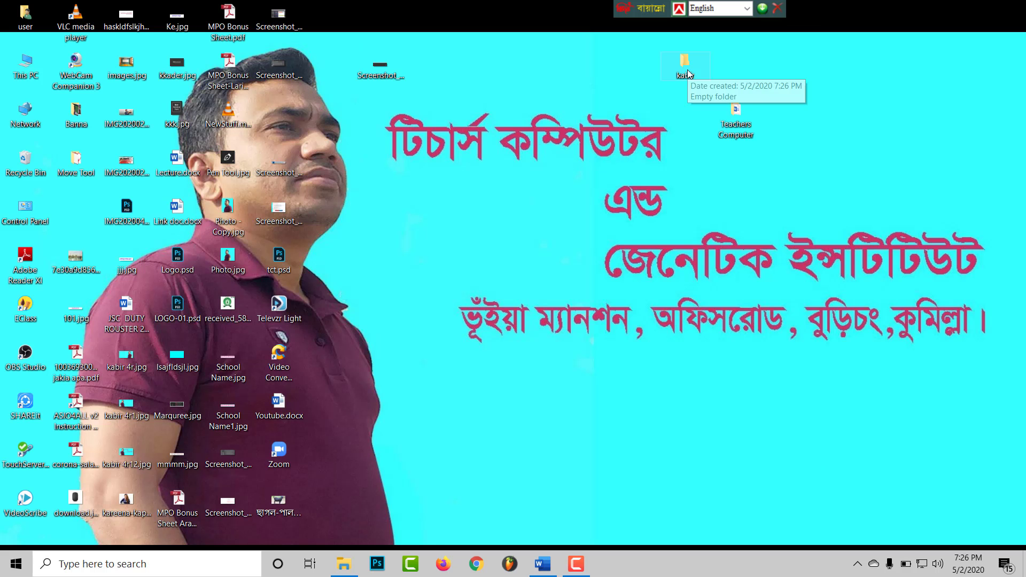
# Open the kabir folder and add a new Microsoft Word document inside it.
pyautogui.doubleClick(602, 130)
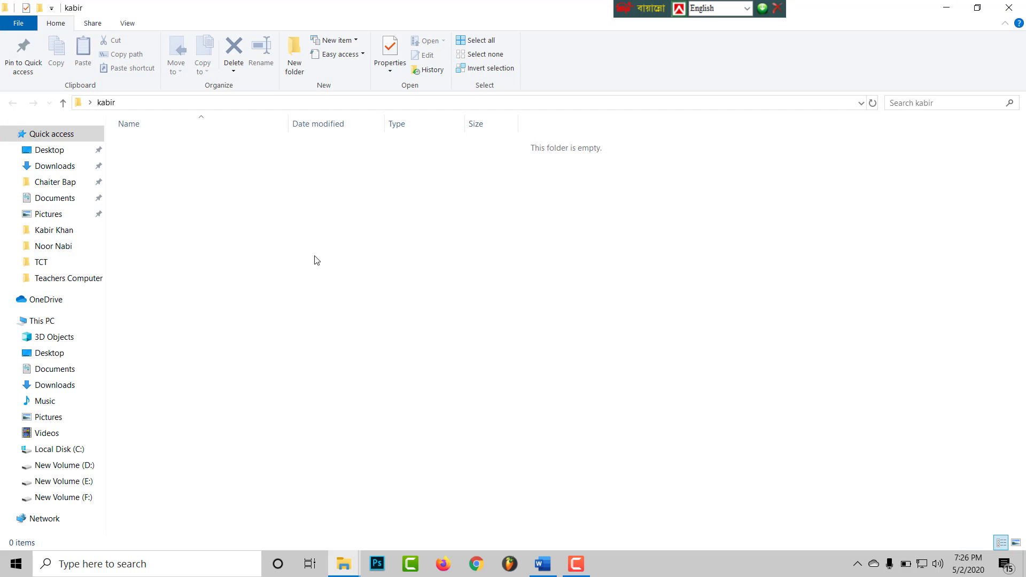
pyautogui.rightClick(314, 255)
pyautogui.rightClick(277, 243)
pyautogui.rightClick(267, 215)
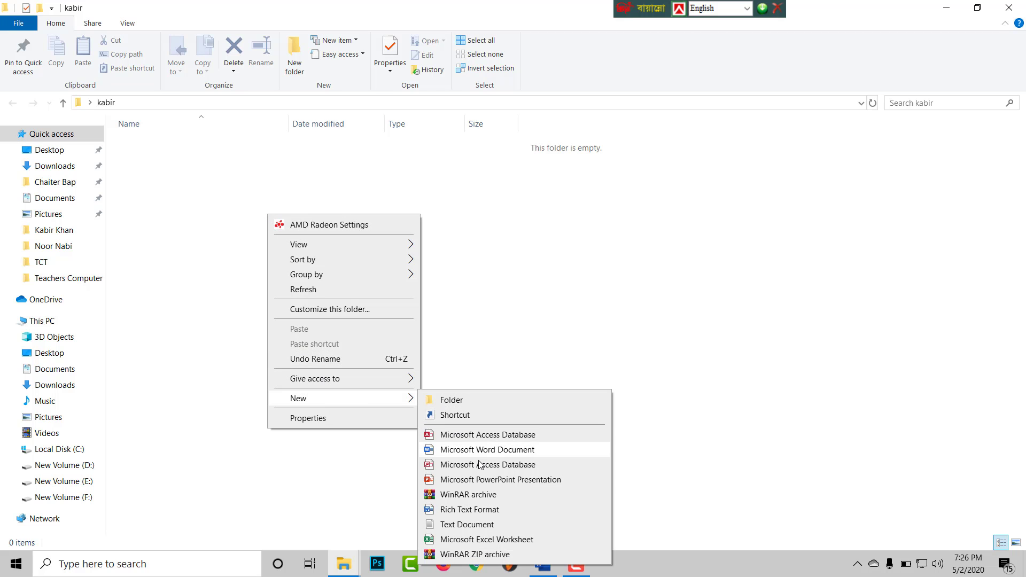
pyautogui.moveTo(112, 359)
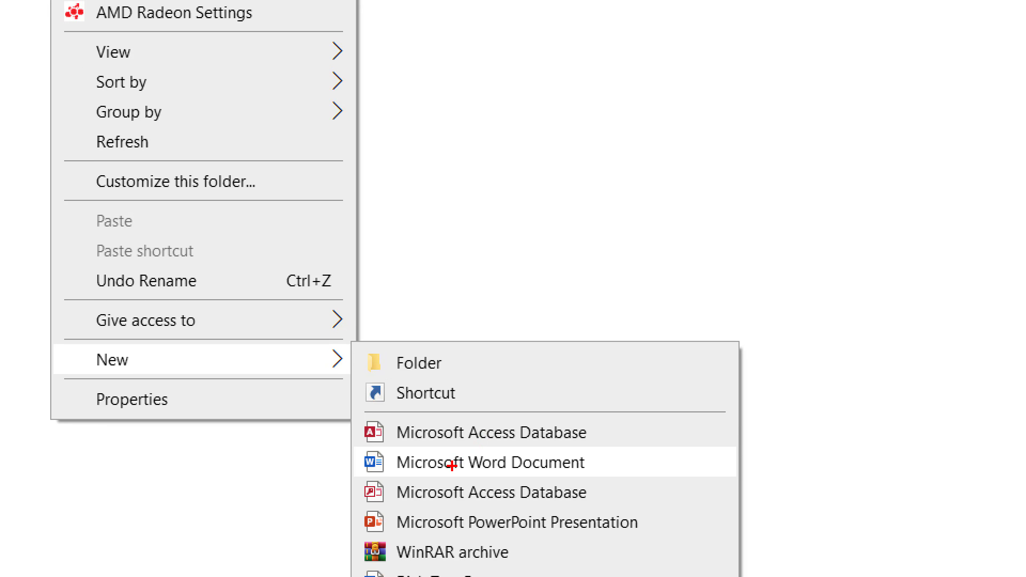
pyautogui.click(454, 463)
pyautogui.rightClick(348, 227)
pyautogui.moveTo(416, 406)
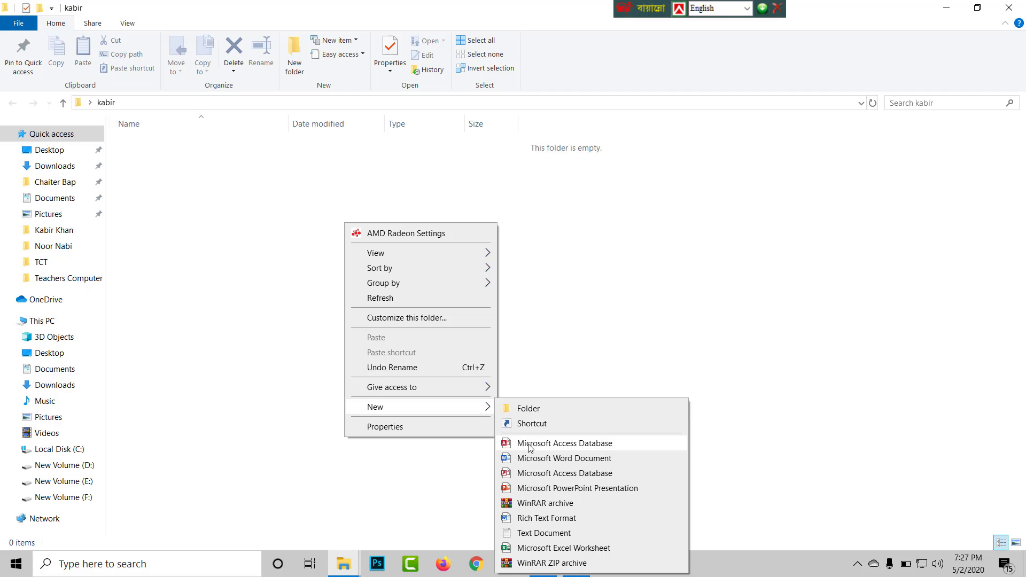
pyautogui.click(524, 458)
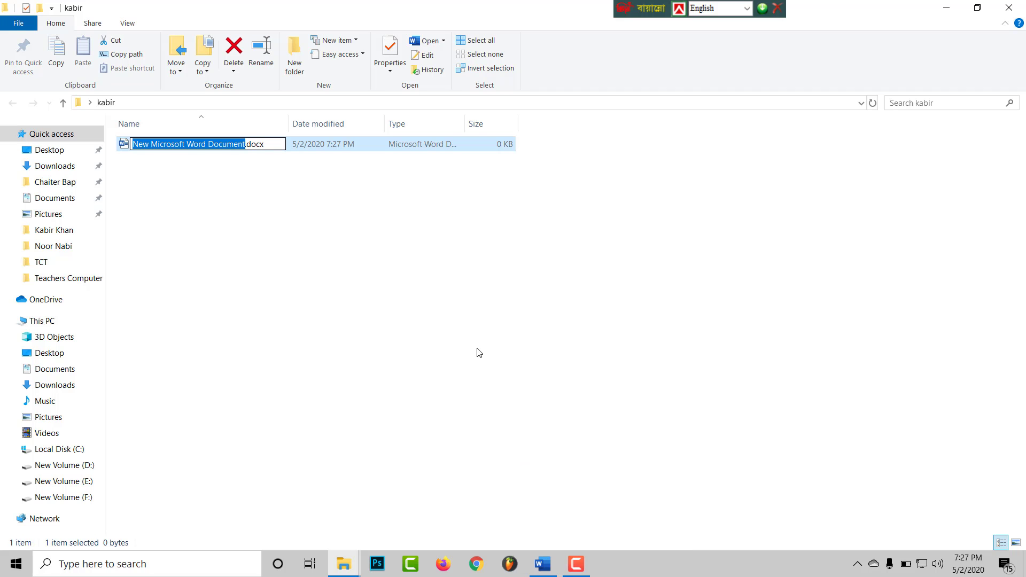
# Name the new file kabbir01.docx and open it in Word.
pyautogui.write('kabbir')
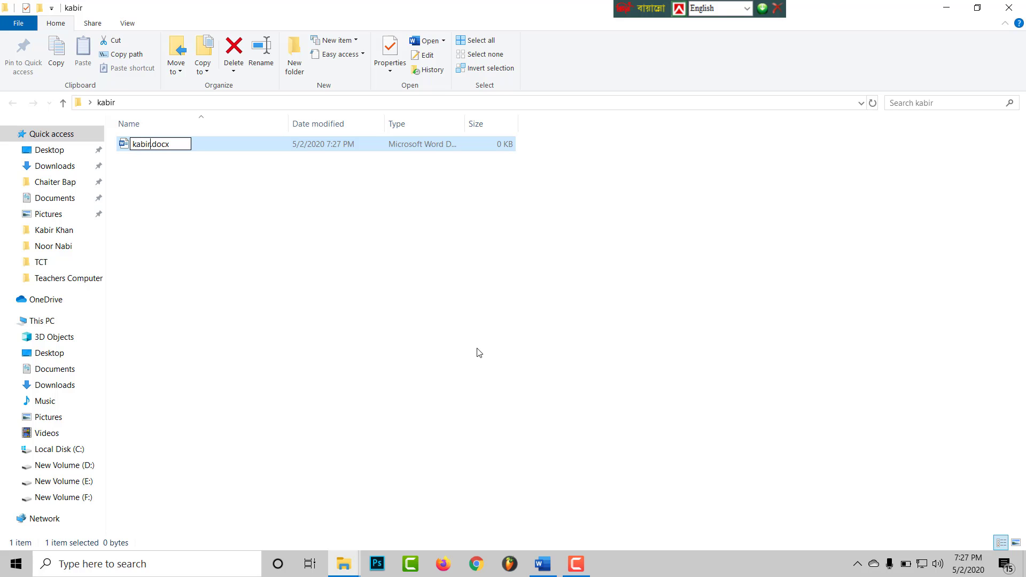
pyautogui.write('01')
pyautogui.press('BackSpace')
pyautogui.press('BackSpace')
pyautogui.press('BackSpace')
pyautogui.write('bir01')
pyautogui.press('Return')
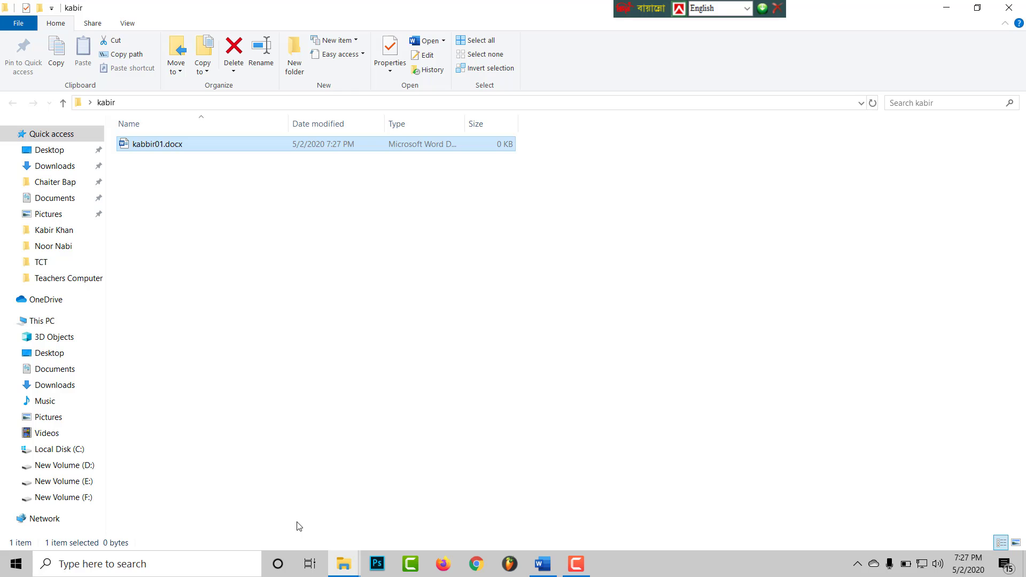
pyautogui.click(198, 296)
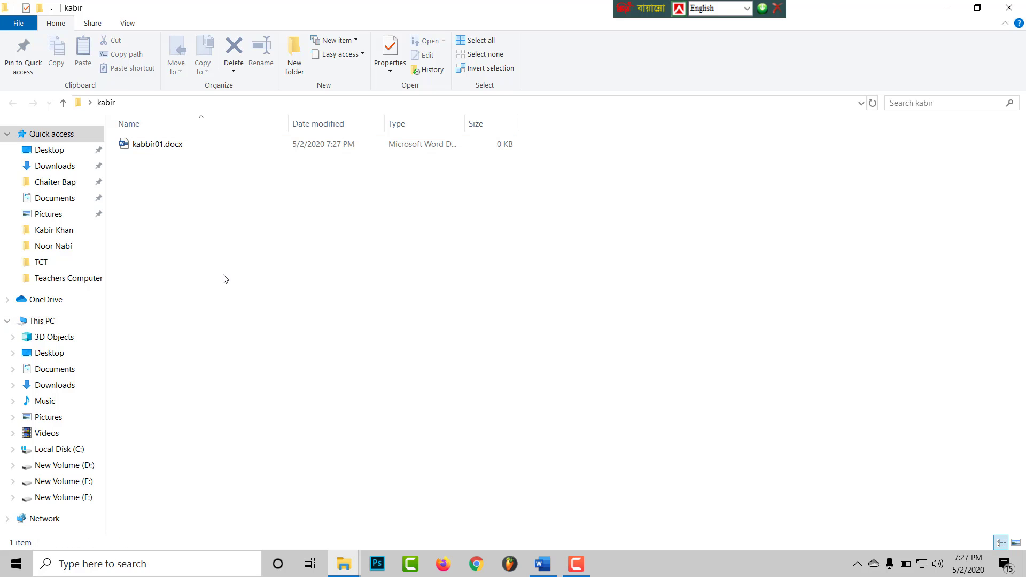
pyautogui.doubleClick(157, 149)
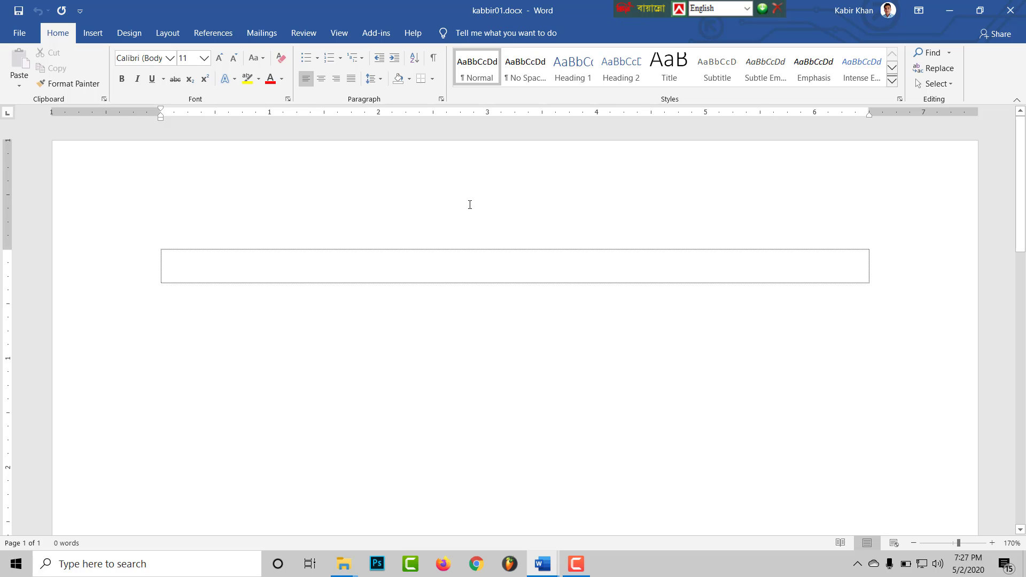
# Type test text into kabbir01.docx, then close it with Ctrl+W choosing Don't Save.
pyautogui.write('f')
pyautogui.write('ldjlldsf')
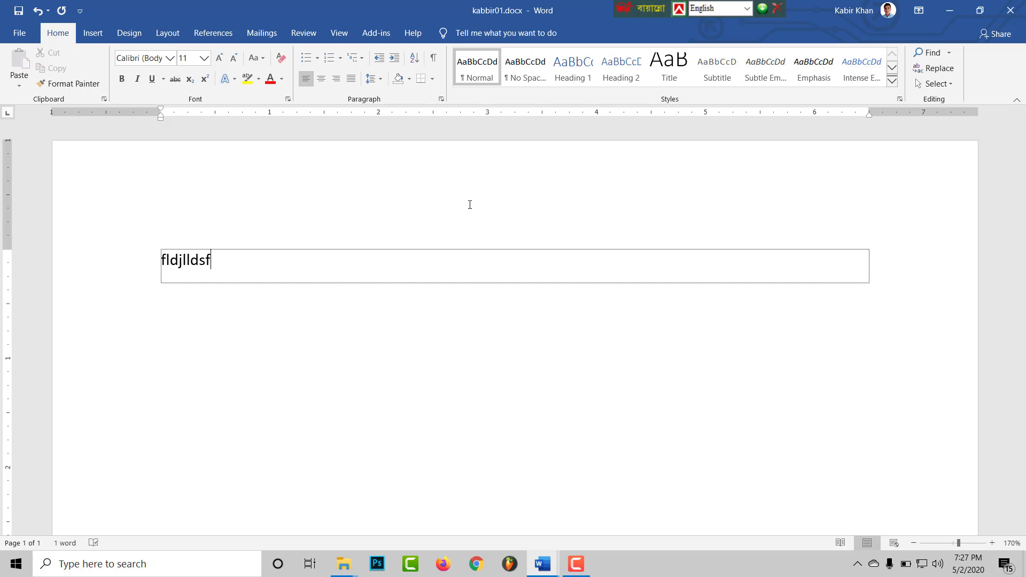
pyautogui.hotkey('ctrl', 'w')
pyautogui.press('Tab')
pyautogui.press('Return')
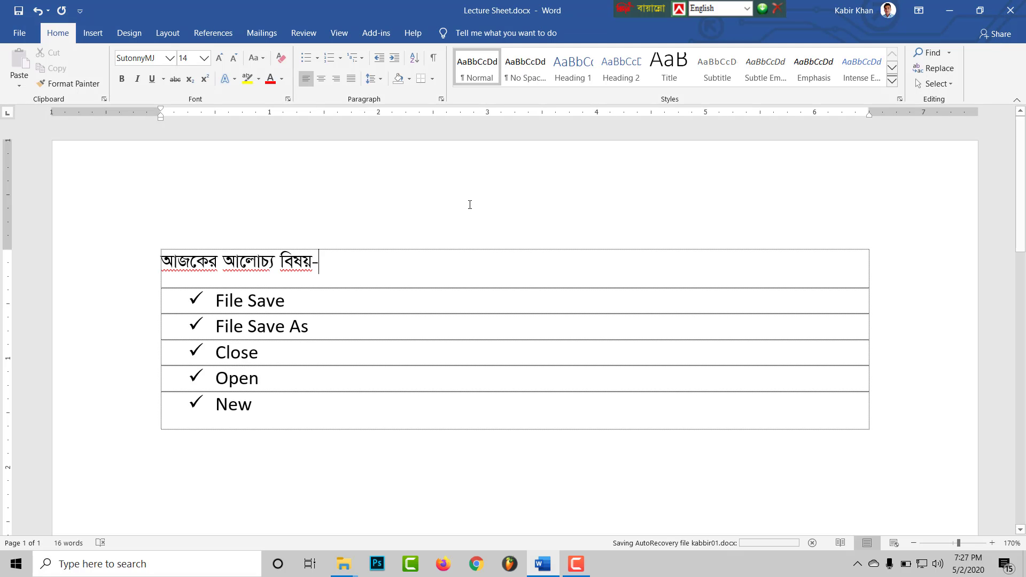
# Browse the Start menu app list, then search 'word' and launch Microsoft Word.
pyautogui.click(16, 565)
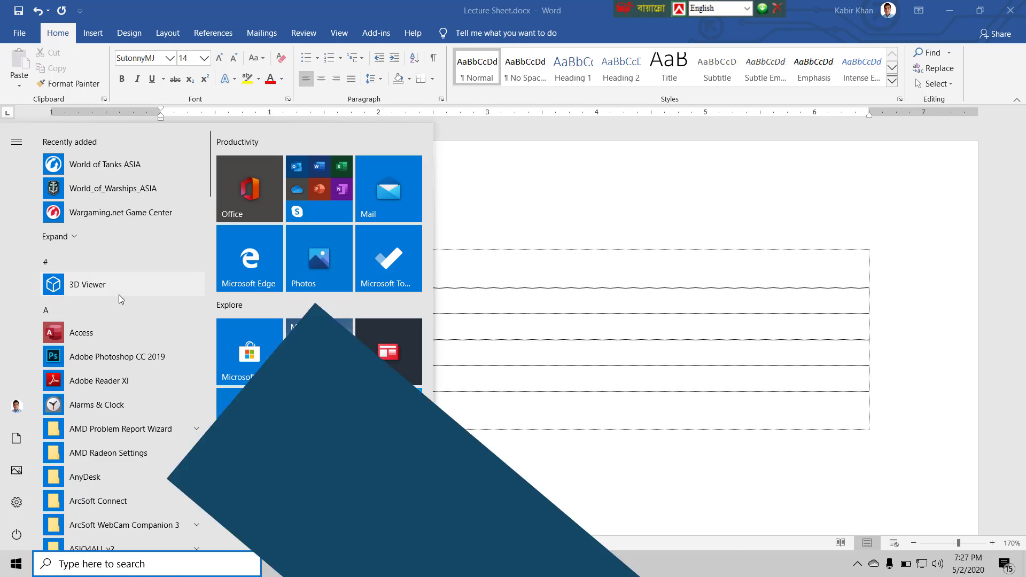
pyautogui.scroll(-1, 117, 246)
pyautogui.scroll(-2, 117, 278)
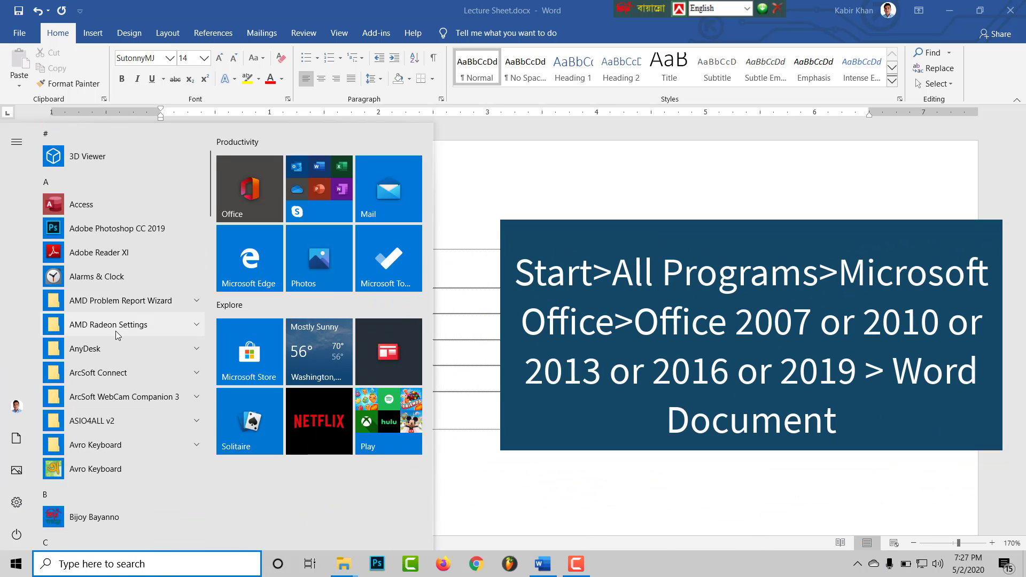
pyautogui.scroll(-5, 116, 331)
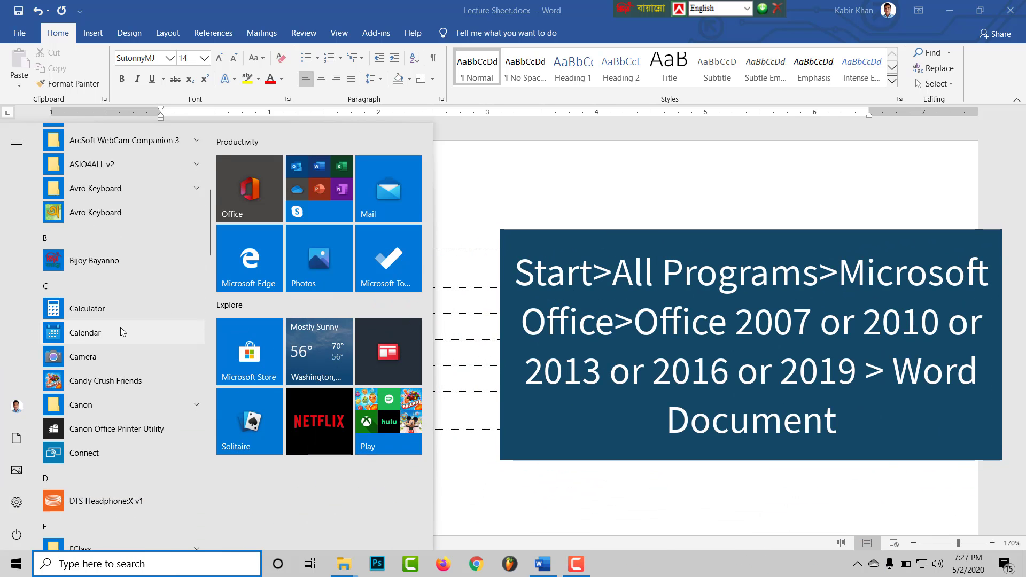
pyautogui.scroll(-3, 119, 328)
pyautogui.scroll(-4, 107, 347)
pyautogui.scroll(-4, 96, 364)
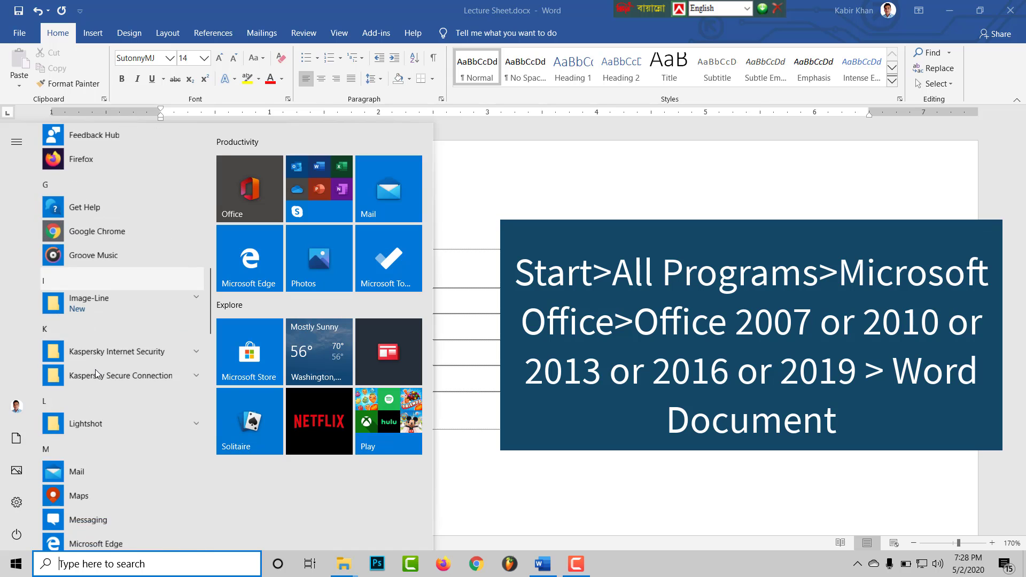
pyautogui.scroll(-3, 95, 374)
pyautogui.scroll(3, 95, 383)
pyautogui.click(79, 567)
pyautogui.write('w')
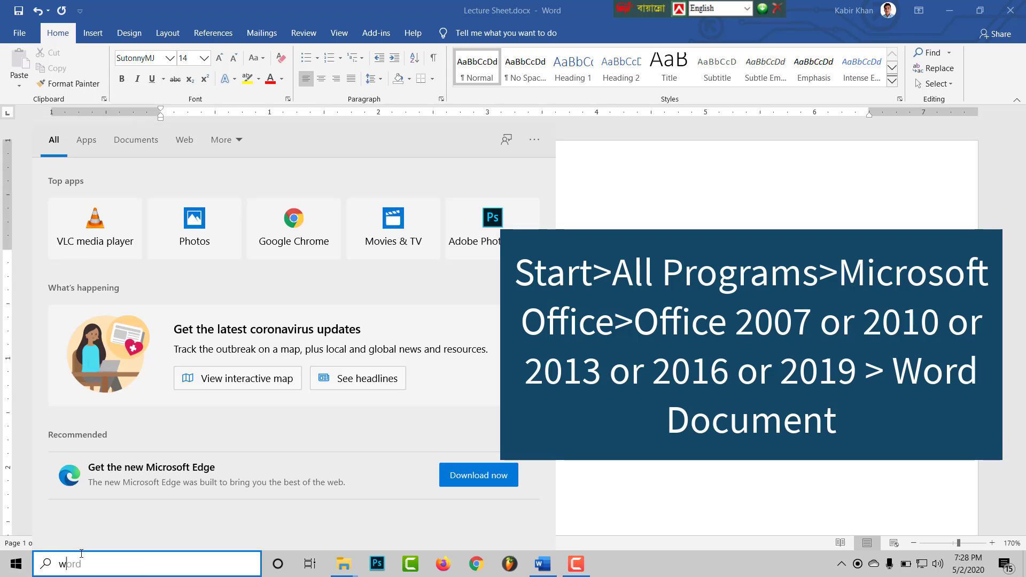
pyautogui.write('ord')
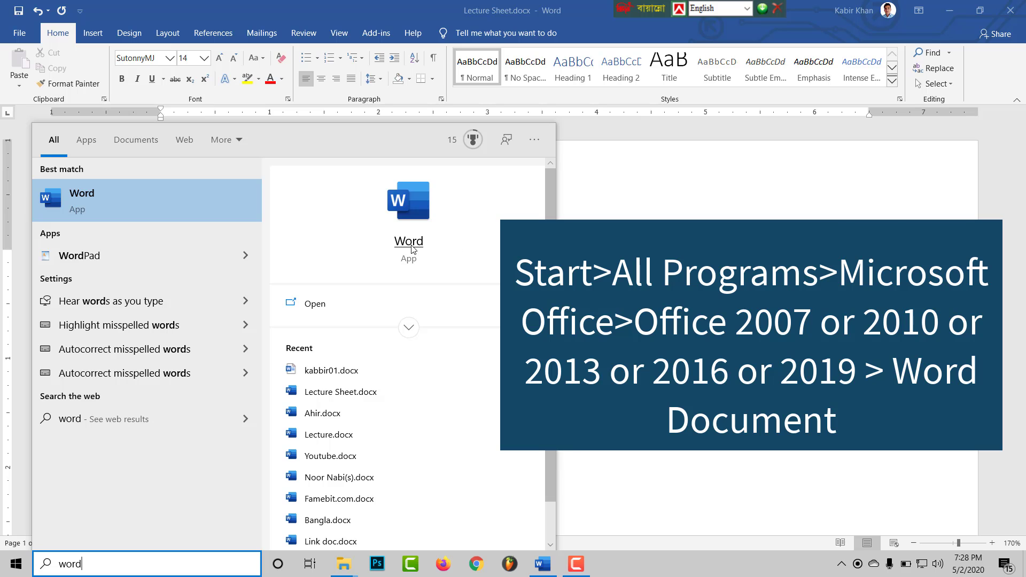
pyautogui.click(411, 243)
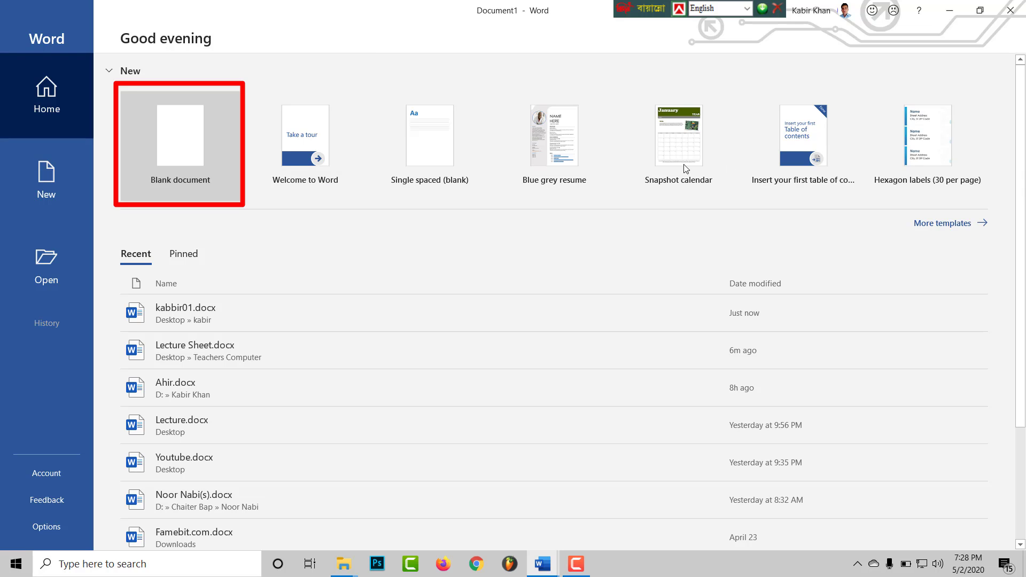
# Start a new blank document and bring up its Save As page.
pyautogui.click(181, 127)
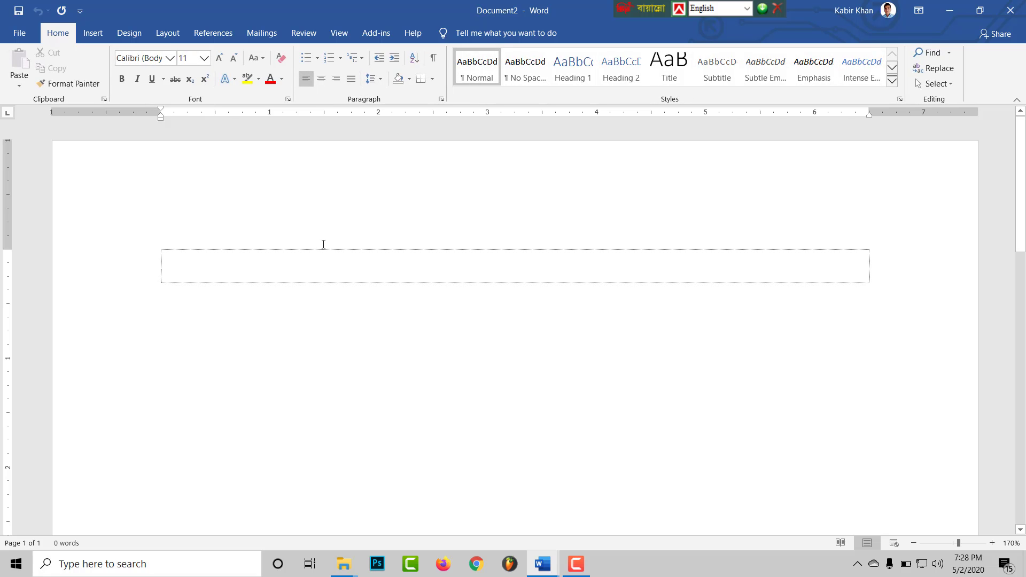
pyautogui.click(21, 34)
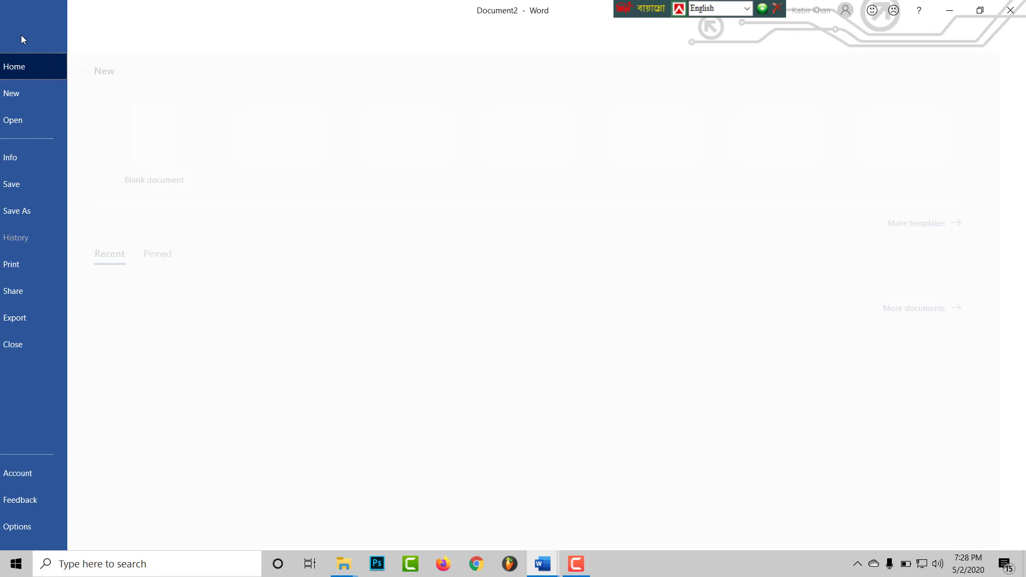
pyautogui.click(40, 183)
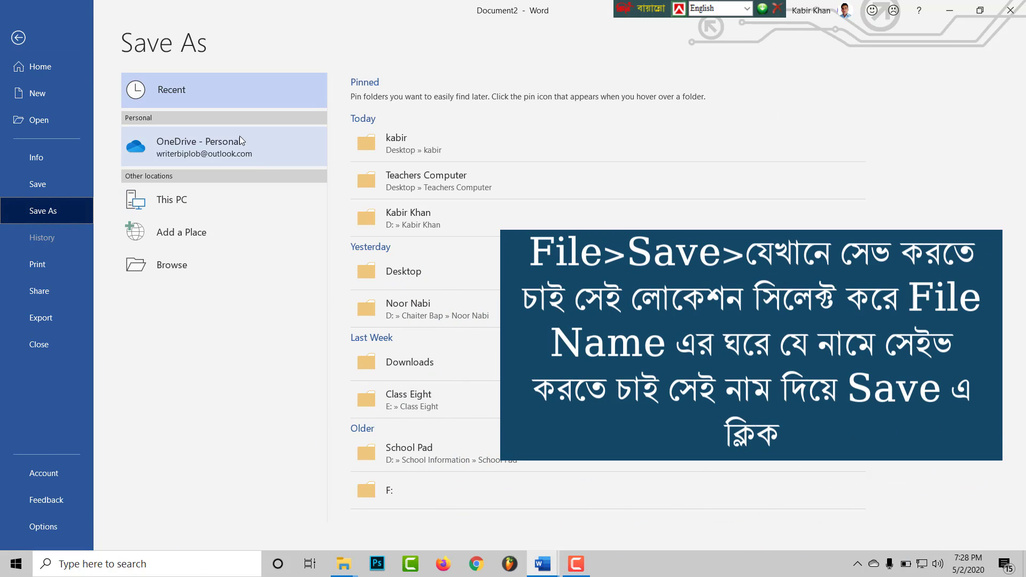
# Through This PC, choose New Volume (E:) as the location and save the document as kabir02.
pyautogui.doubleClick(175, 202)
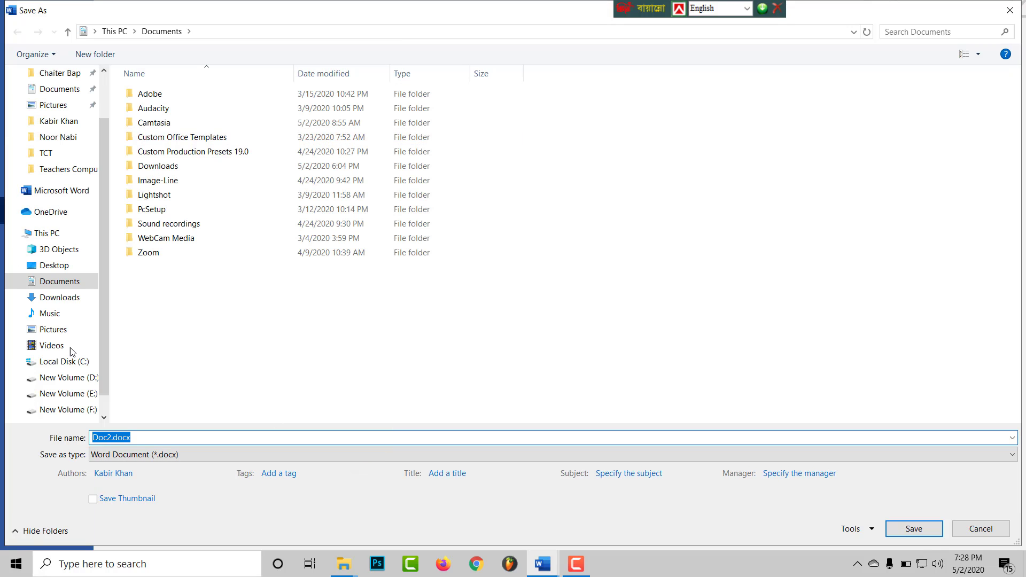
pyautogui.scroll(-1, 101, 269)
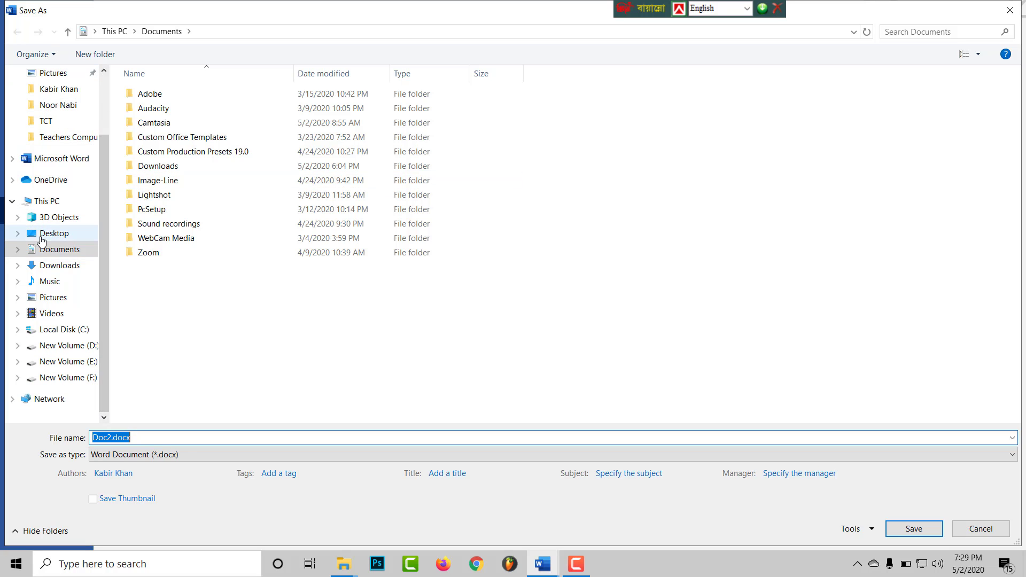
pyautogui.moveTo(60, 353)
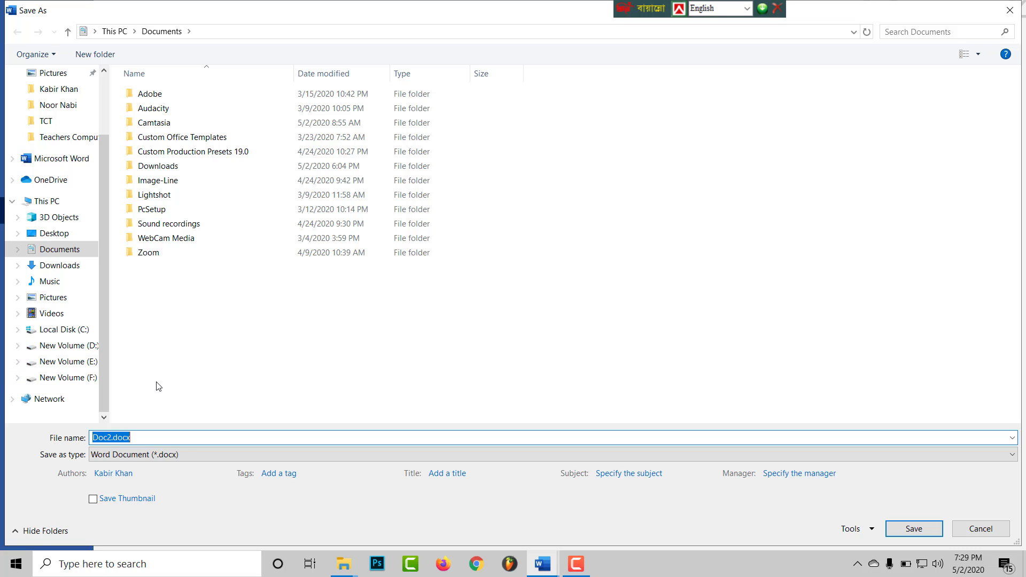
pyautogui.click(79, 363)
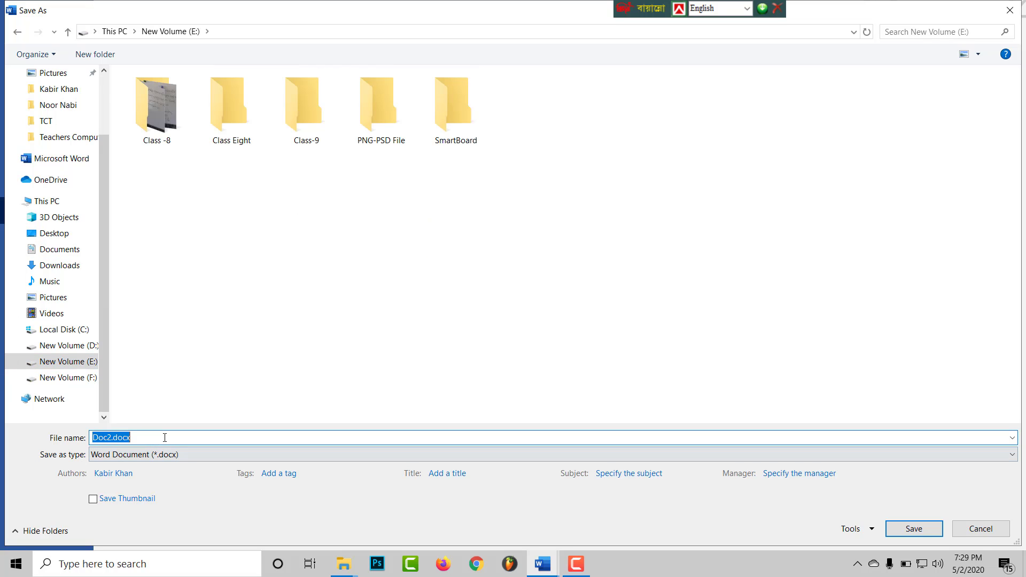
pyautogui.write('kabir02')
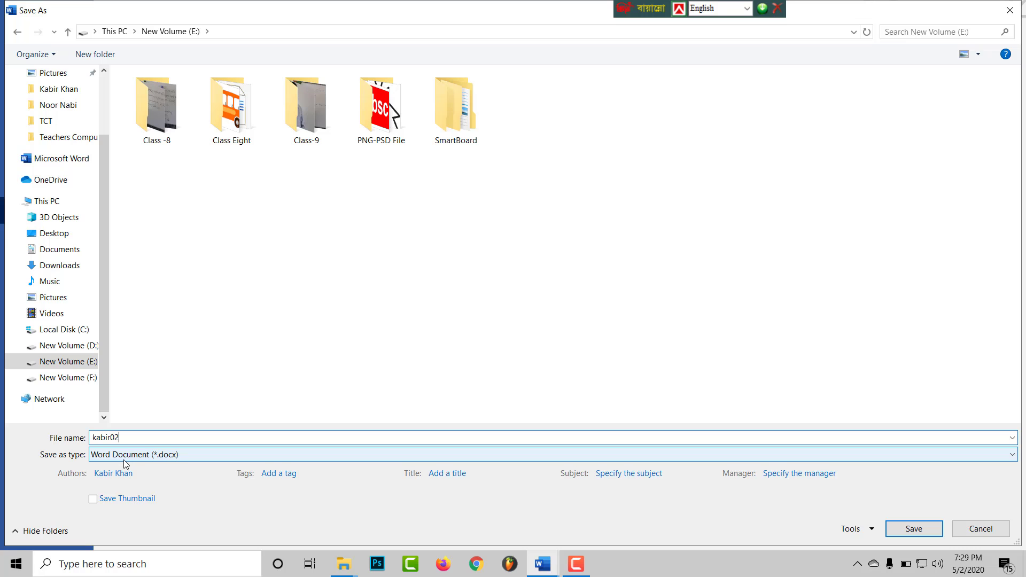
pyautogui.click(914, 528)
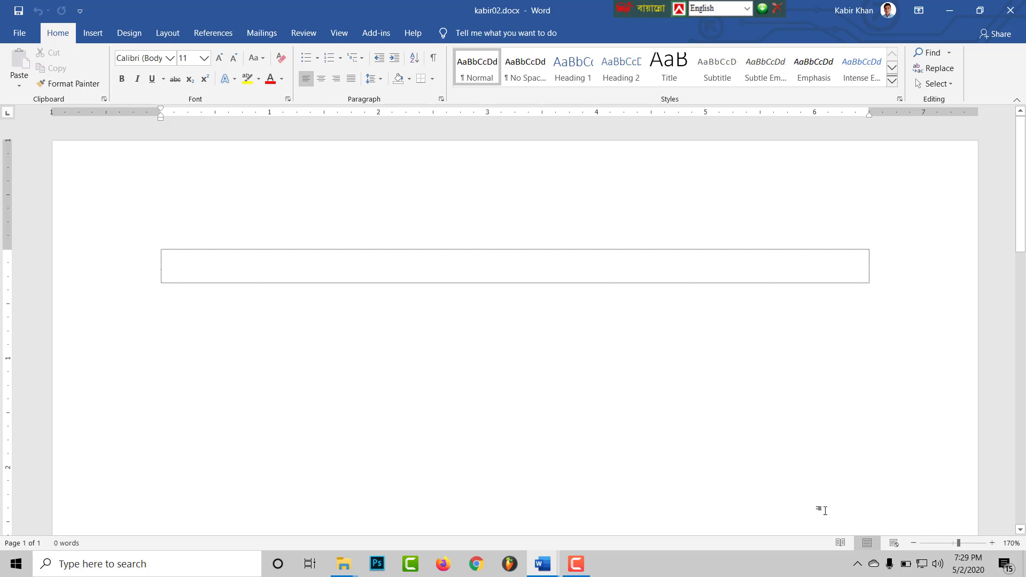
pyautogui.click(16, 564)
pyautogui.click(14, 571)
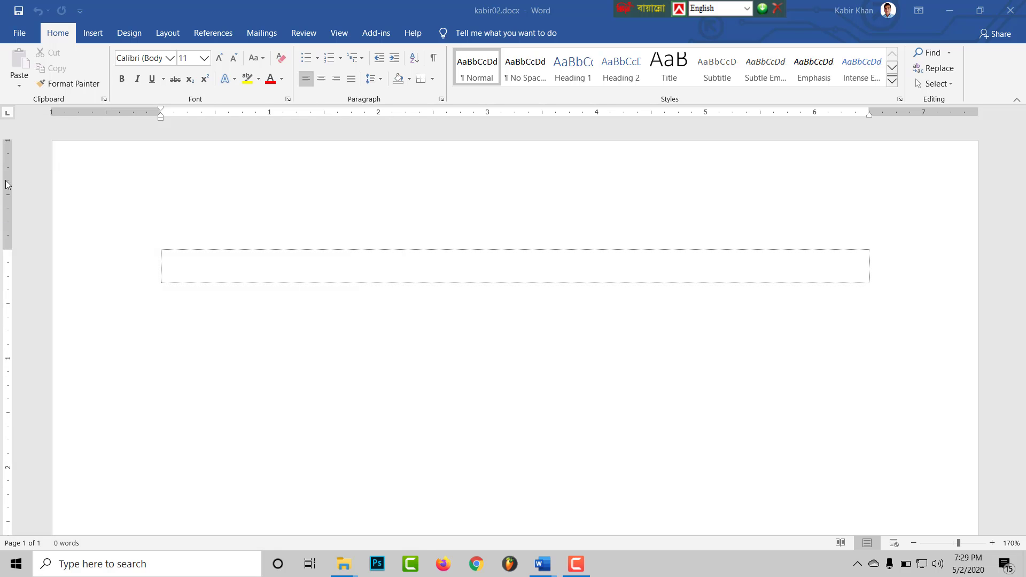
pyautogui.click(16, 36)
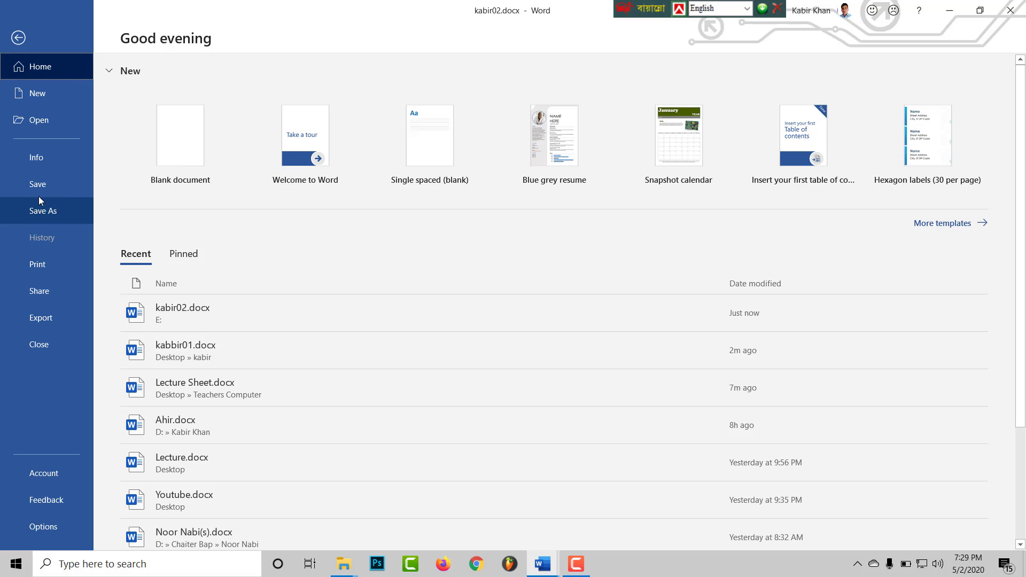
pyautogui.press('Escape')
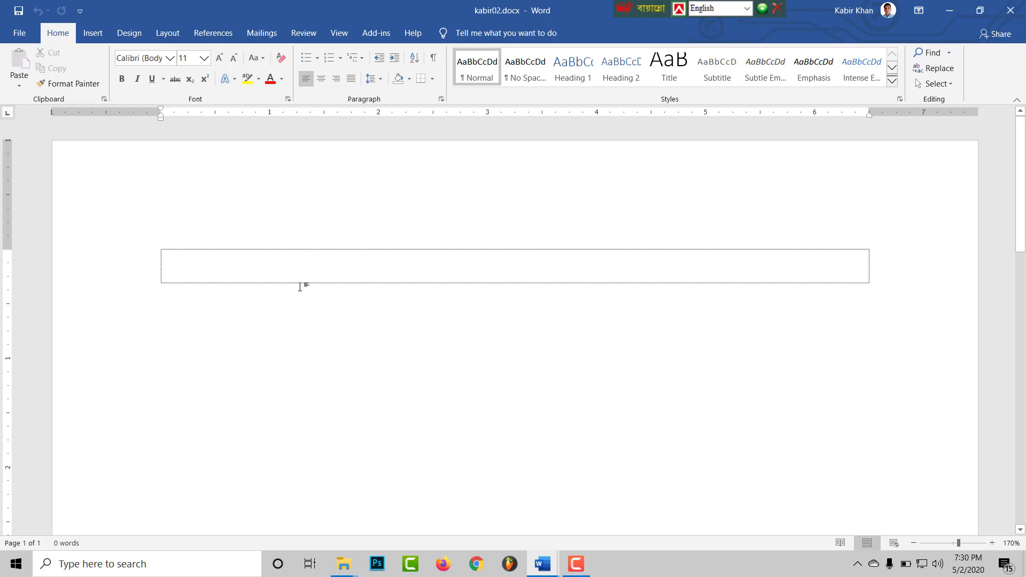
# Type 'safadssaflksahsf' in the table, add an empty row, and paste copies of both rows below.
pyautogui.write('safadssaflksahsf')
pyautogui.press('Tab')
pyautogui.hotkey('ctrl', 'a')
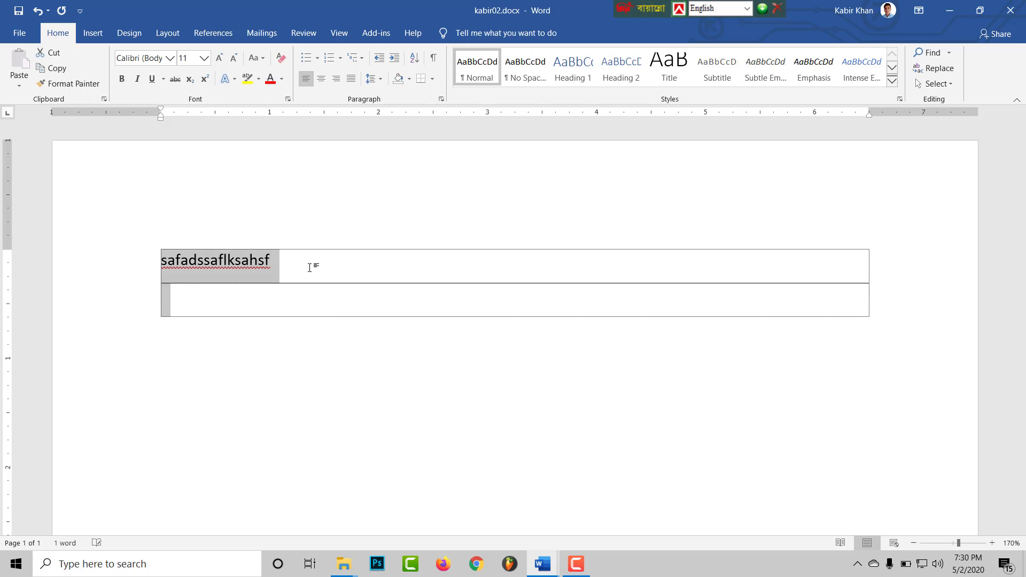
pyautogui.hotkey('ctrl', 'c')
pyautogui.hotkey('ctrl', 'v')
pyautogui.hotkey('ctrl', 'v')
pyautogui.hotkey('ctrl', 'v')
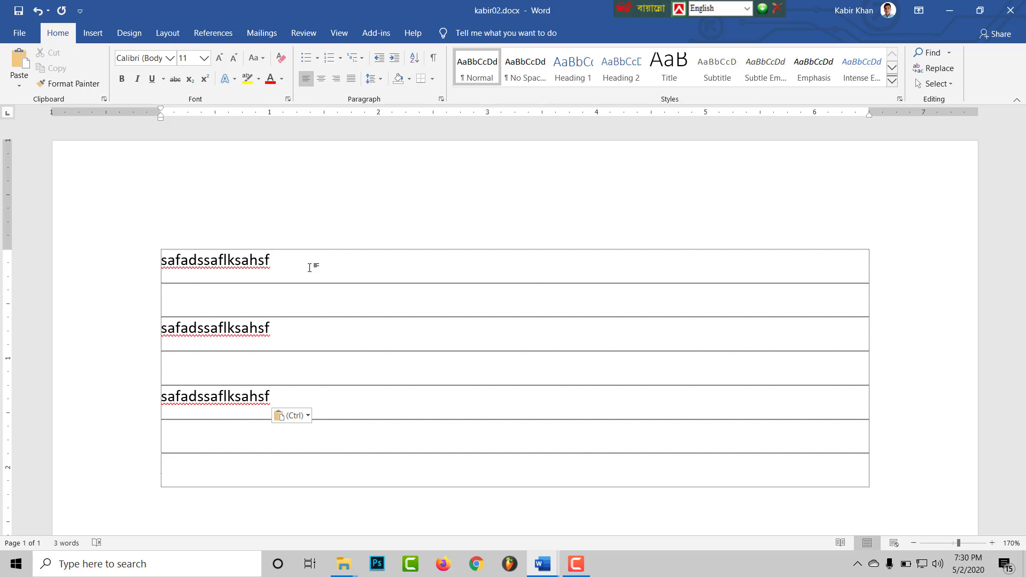
# Save a copy on New Volume (E:) as kabir03.docx by changing kabir02's 2 to 3.
pyautogui.click(26, 37)
pyautogui.click(59, 217)
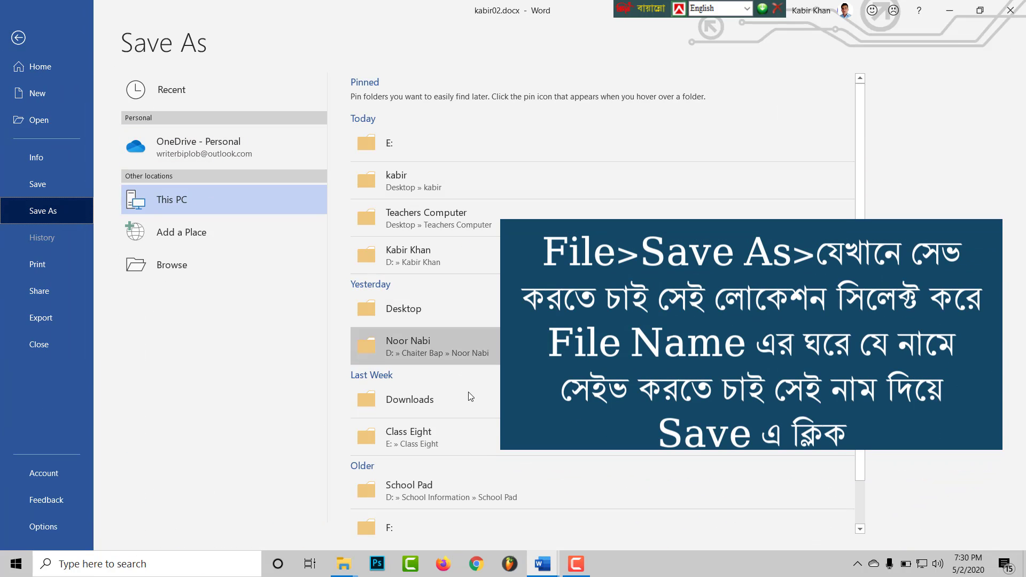
pyautogui.click(178, 202)
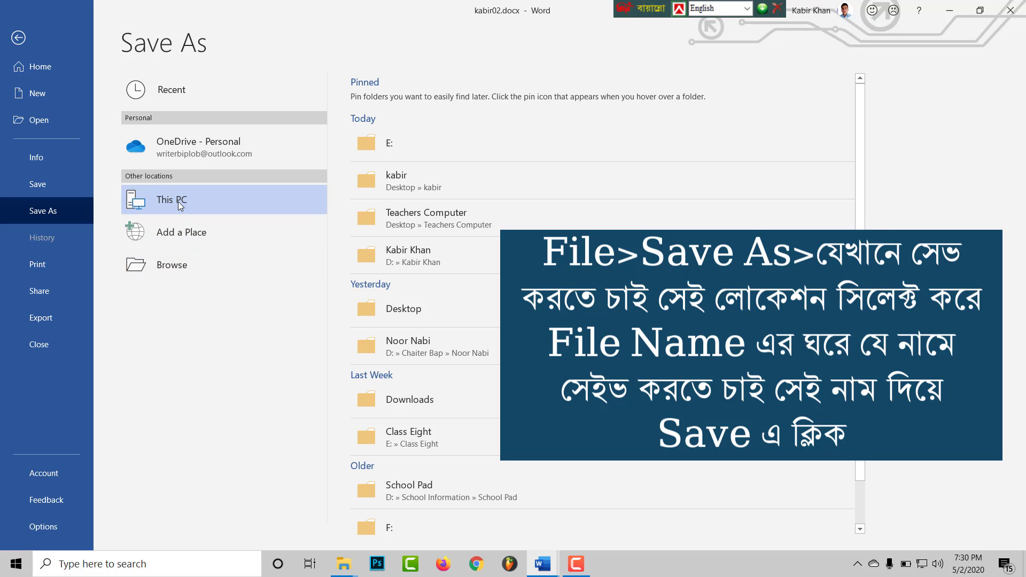
pyautogui.scroll(-1, 93, 396)
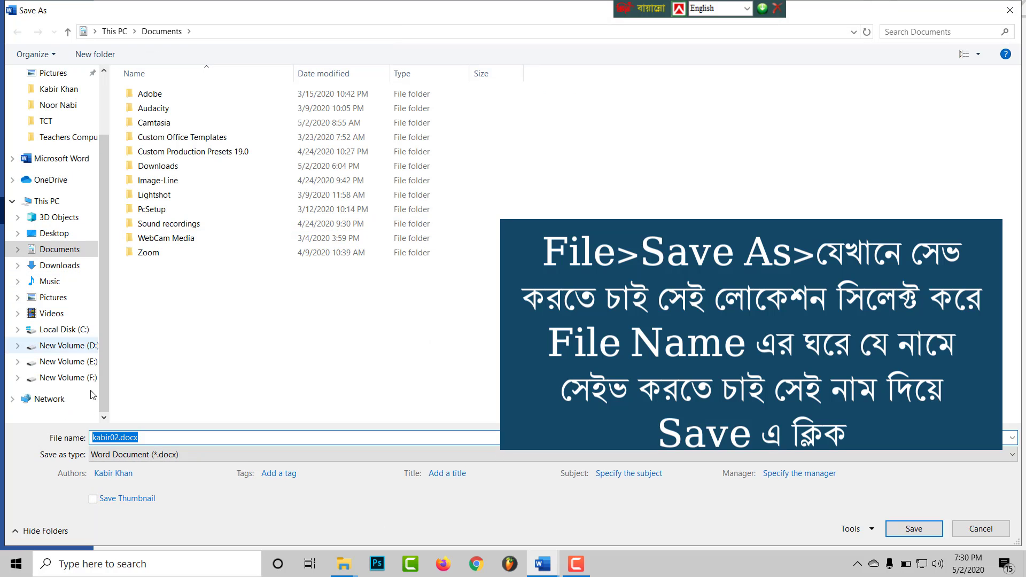
pyautogui.click(69, 362)
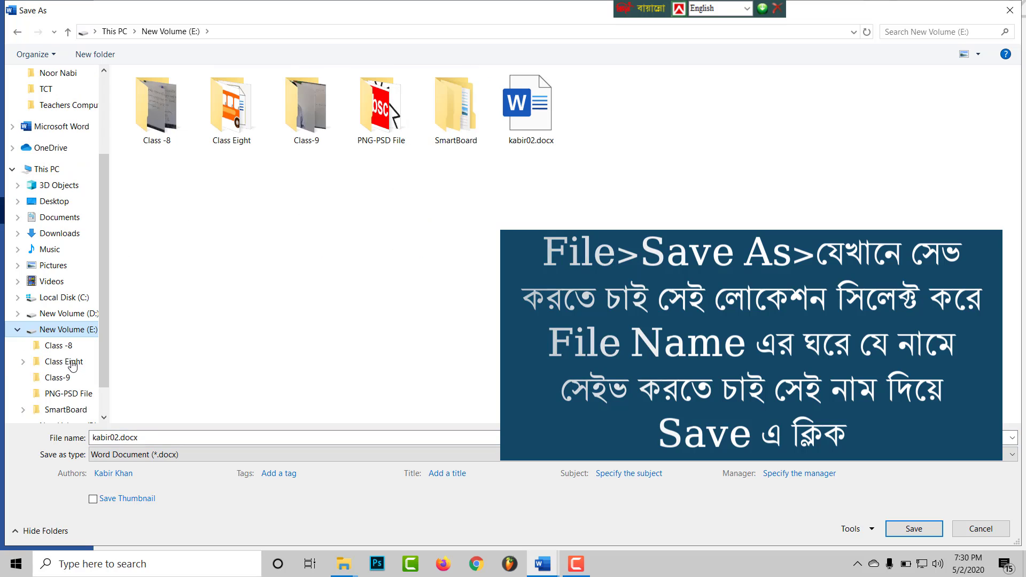
pyautogui.click(542, 132)
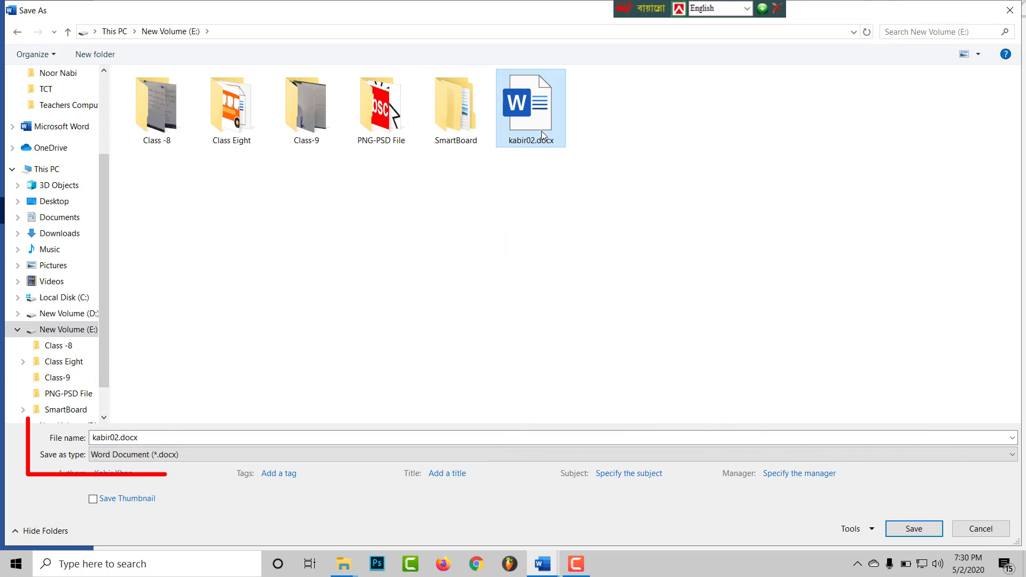
pyautogui.doubleClick(92, 438)
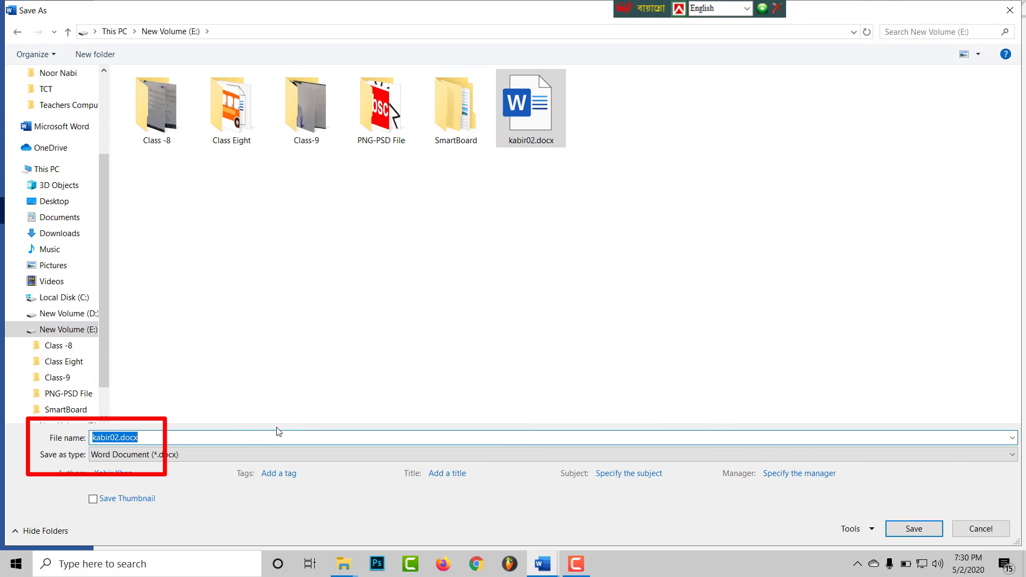
pyautogui.press('Home')
pyautogui.hotkey('shift', 'Right')
pyautogui.write('3')
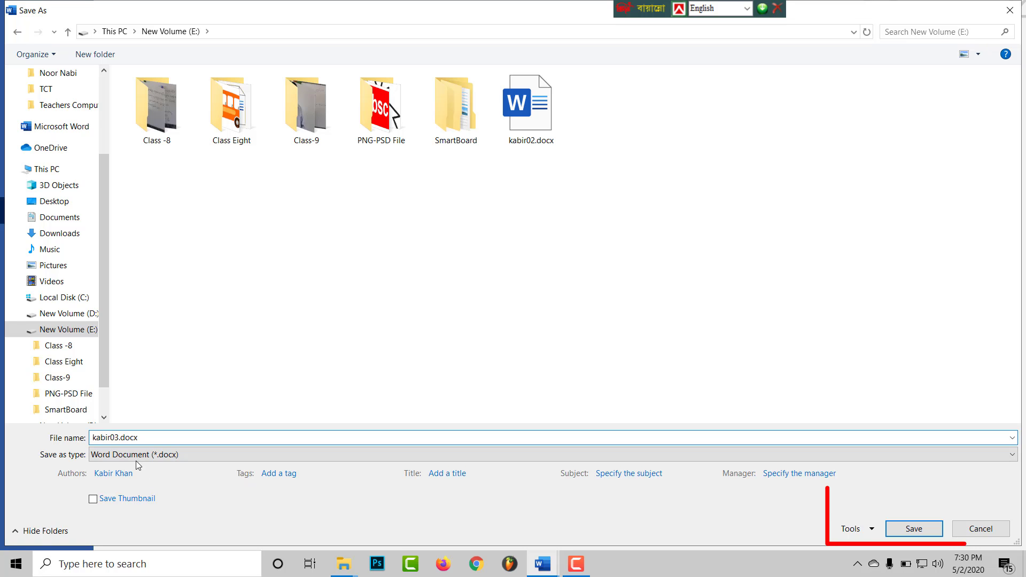
pyautogui.click(922, 529)
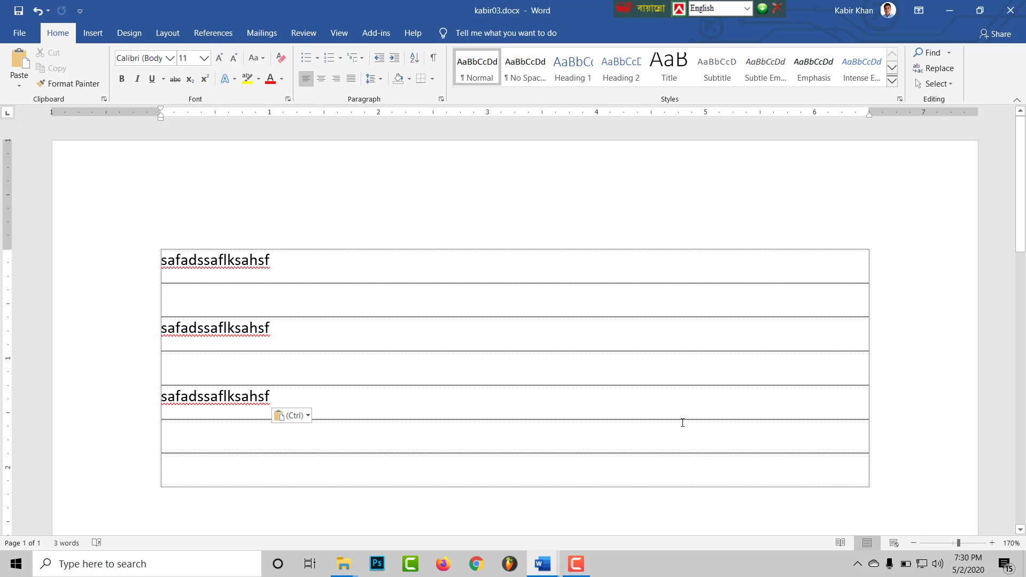
# In Lecture Sheet's last row, type the Bengali save tip and add 'ctrl+s' in Arial.
pyautogui.press('ctrl')
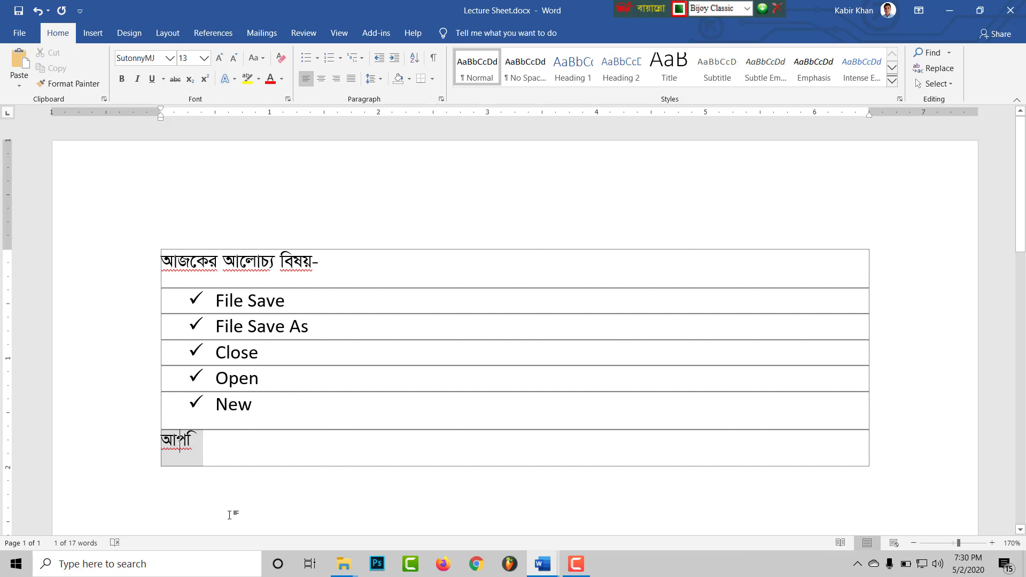
pyautogui.write('wb wJbgd ')
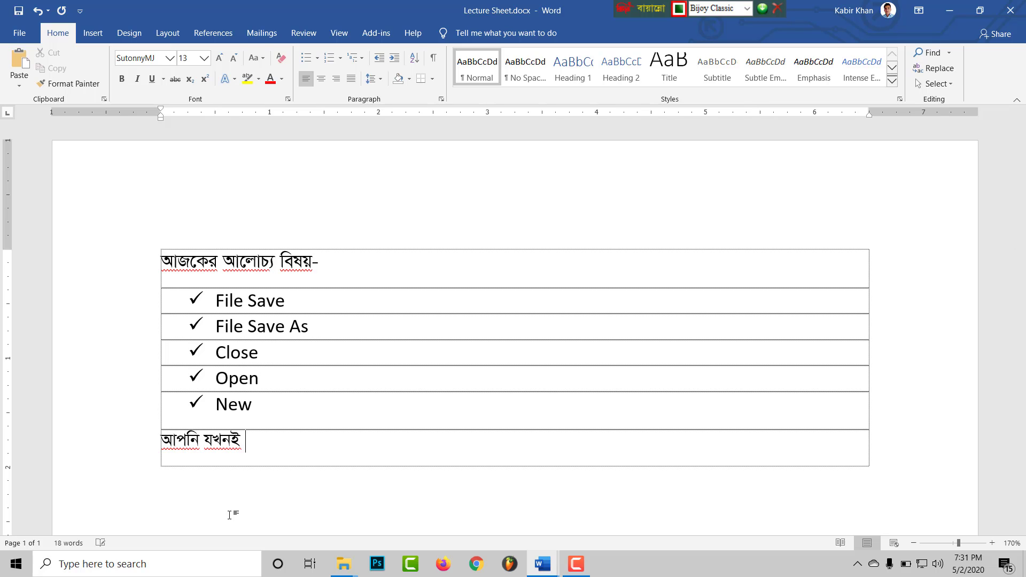
pyautogui.write('jfu jvhcb ')
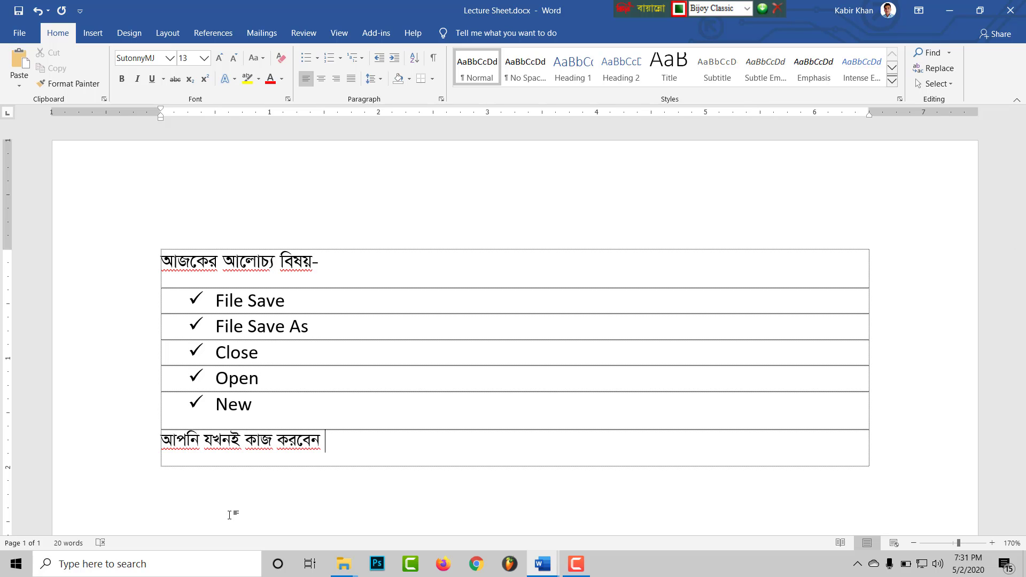
pyautogui.write('2 wgwbU ev ')
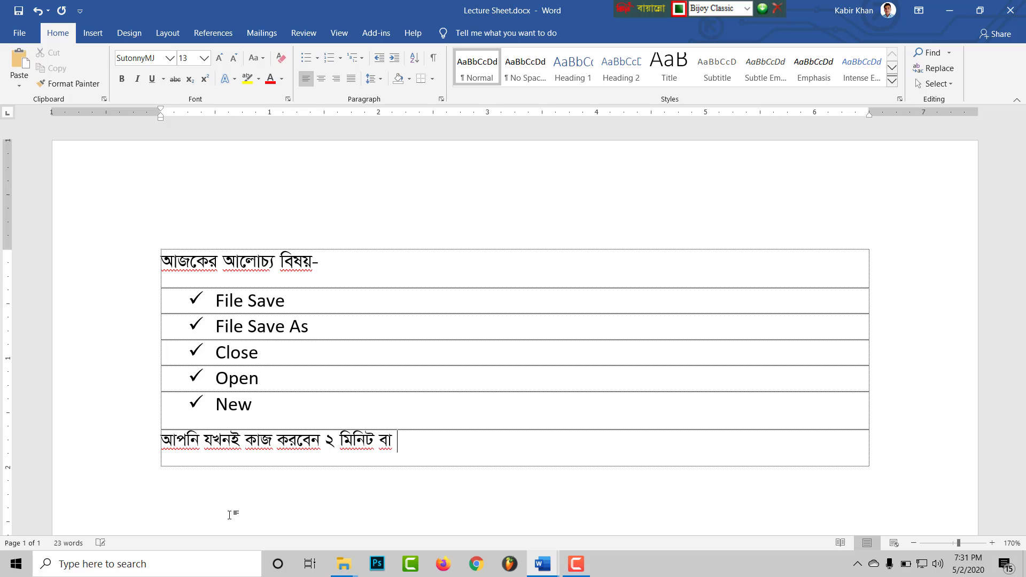
pyautogui.write('3wgwbU')
pyautogui.write(' ci ci jDchfeA')
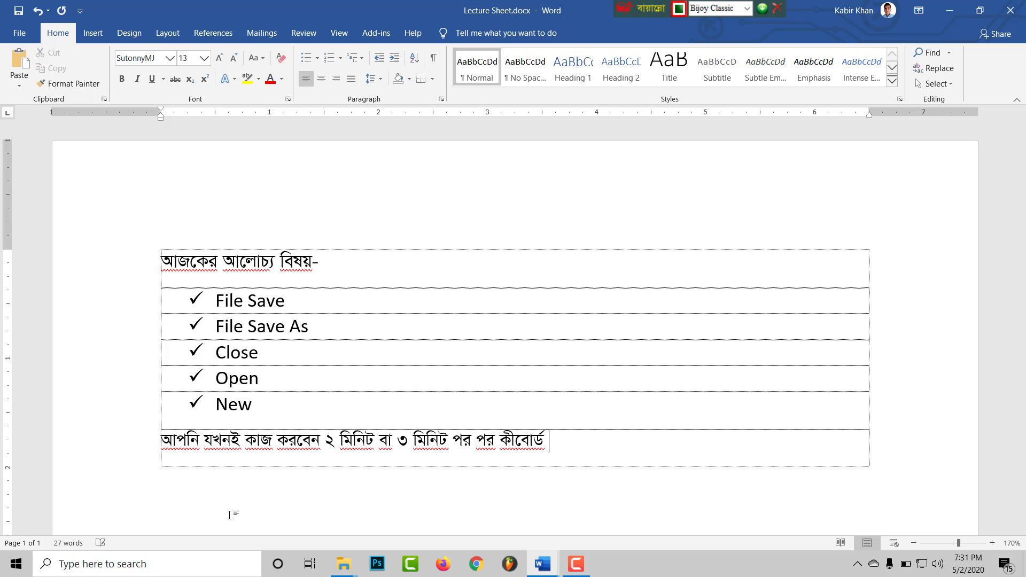
pyautogui.write(' cKcj')
pyautogui.hotkey('ctrl', 'alt', 'b')
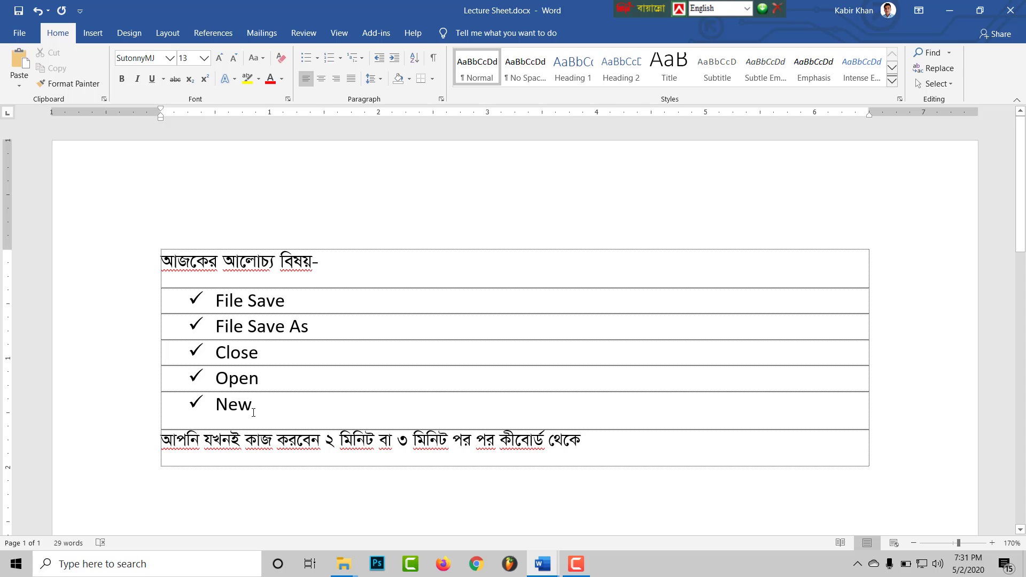
pyautogui.click(170, 57)
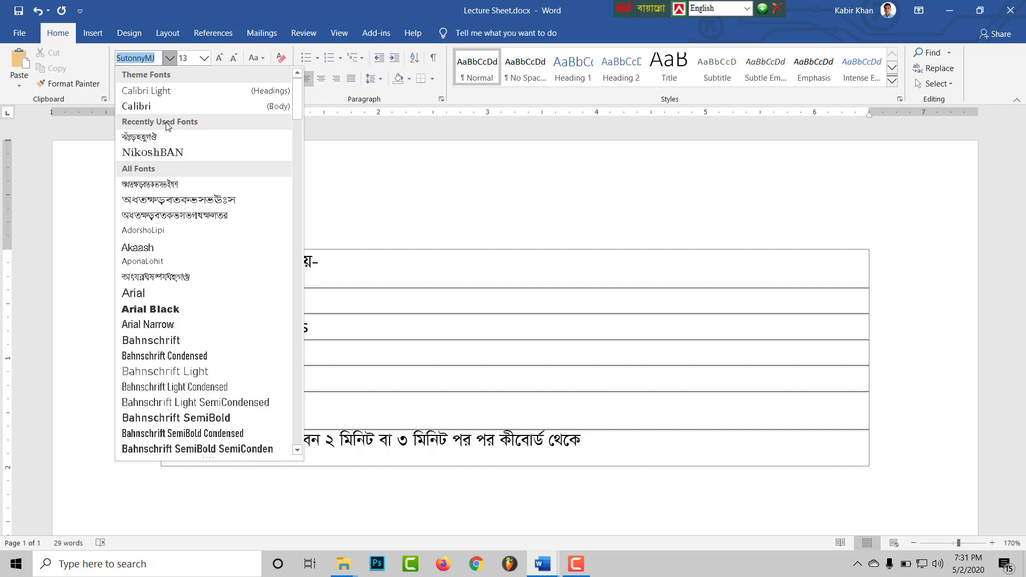
pyautogui.click(134, 295)
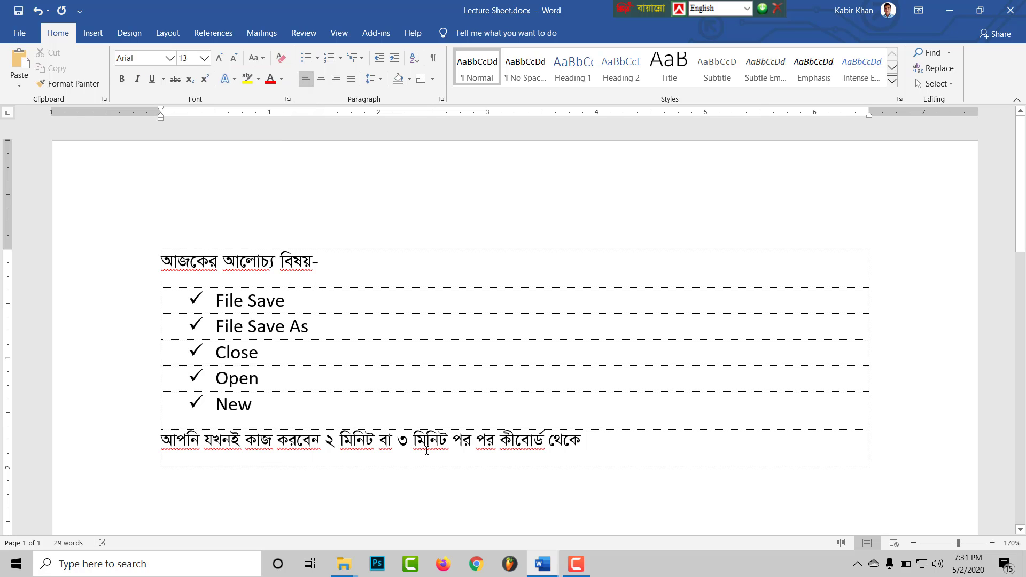
pyautogui.write('ctrl')
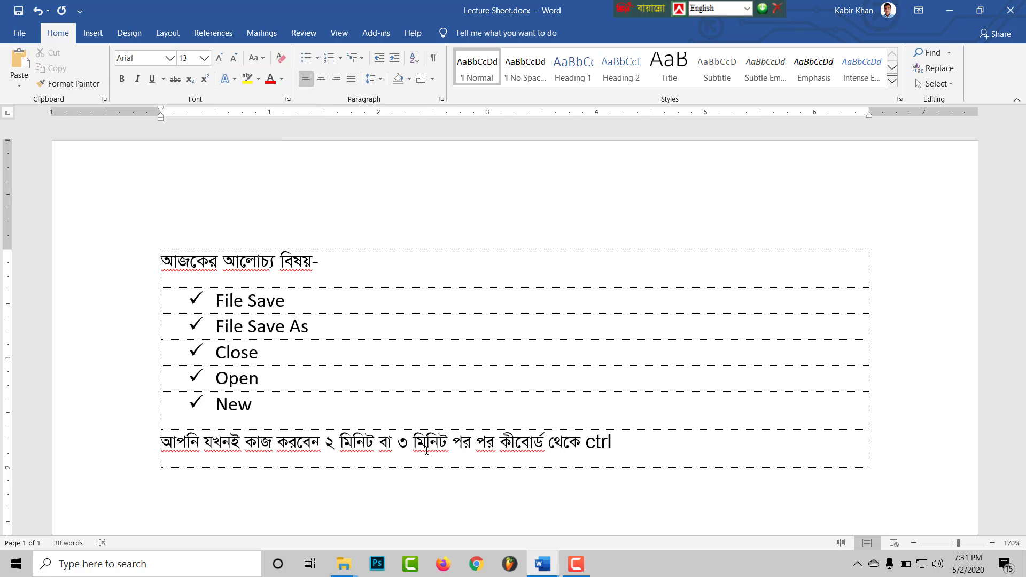
pyautogui.write('+s')
# Check the last row's text and save Lecture Sheet.docx with Ctrl+S.
pyautogui.click(102, 443)
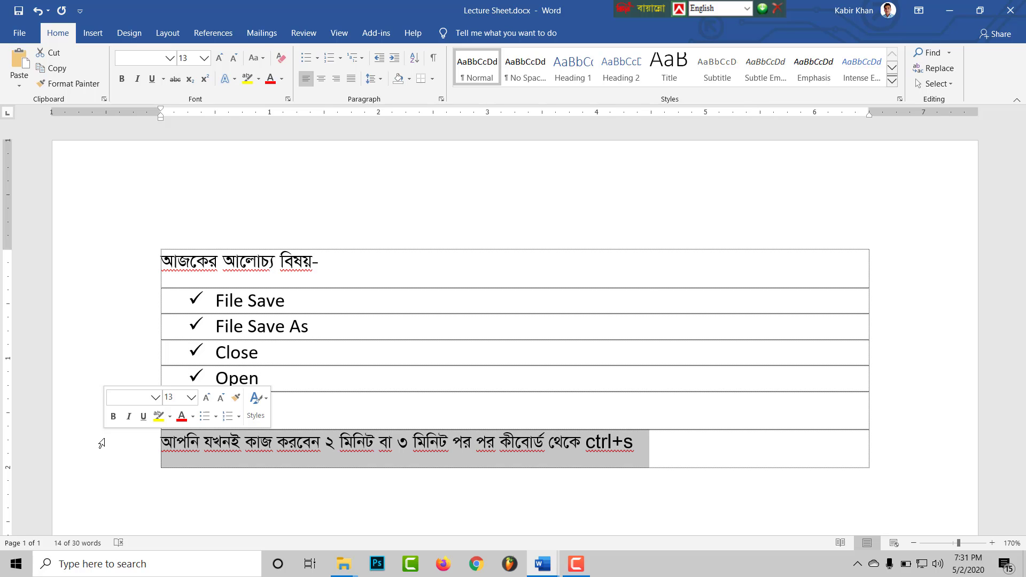
pyautogui.press('End')
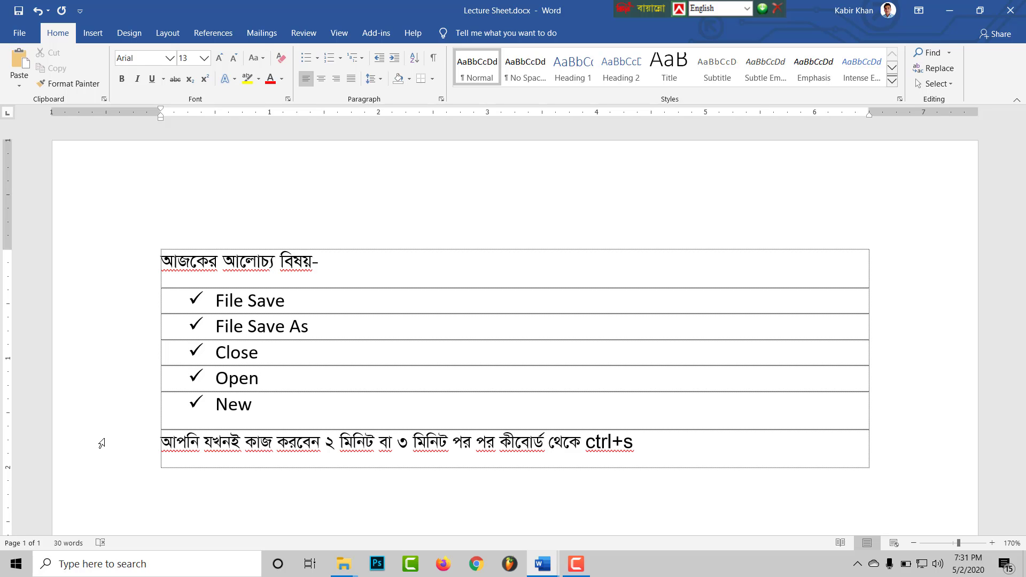
pyautogui.hotkey('ctrl', 's')
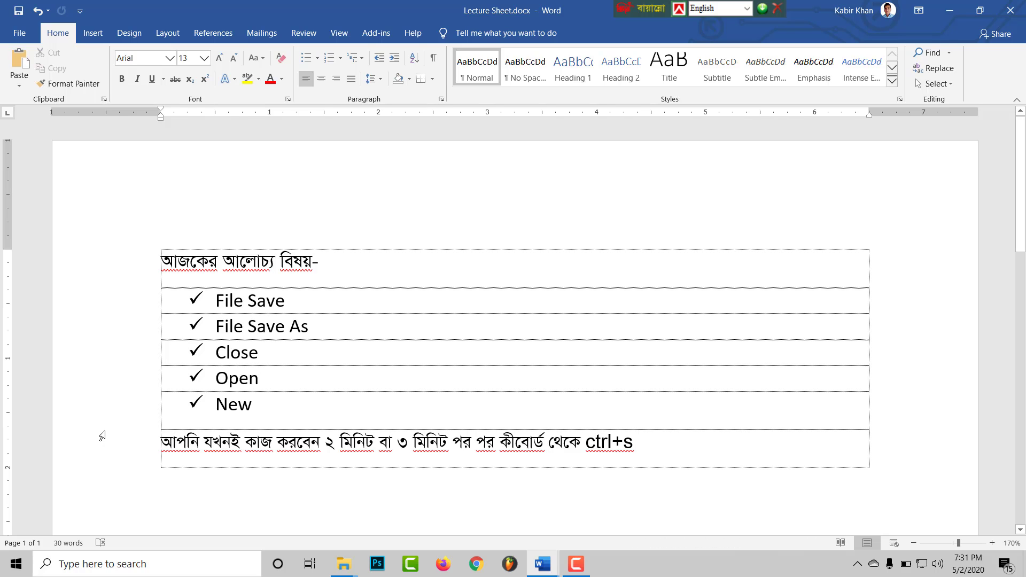
# Switch to kabir03.docx from the taskbar and close it through File > Close.
pyautogui.click(542, 564)
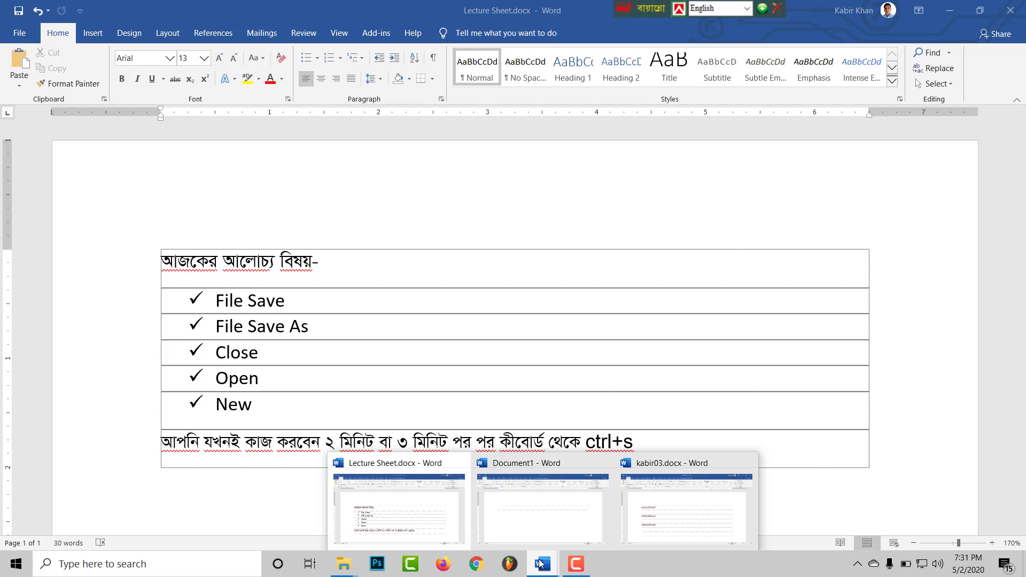
pyautogui.click(404, 512)
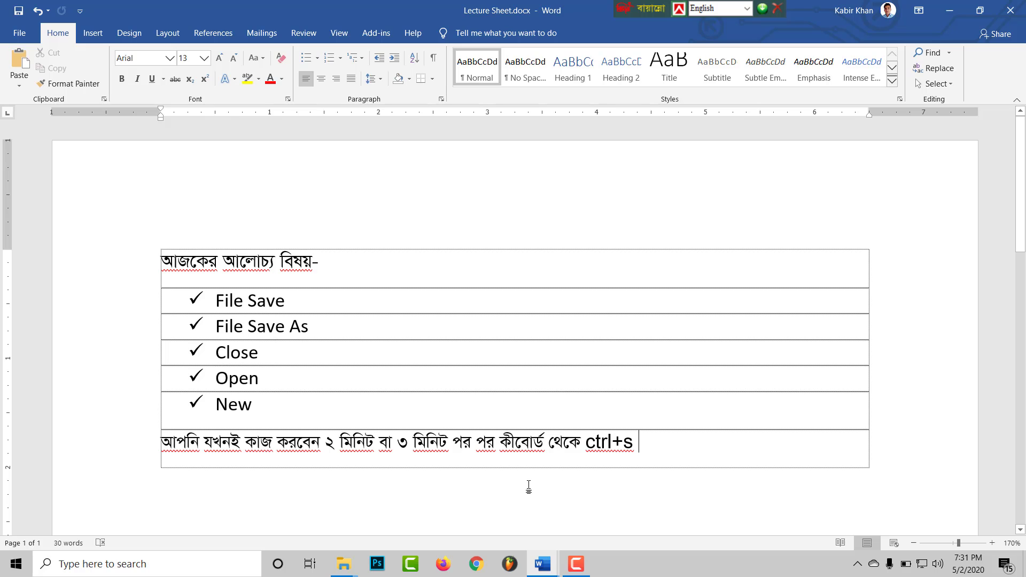
pyautogui.click(542, 563)
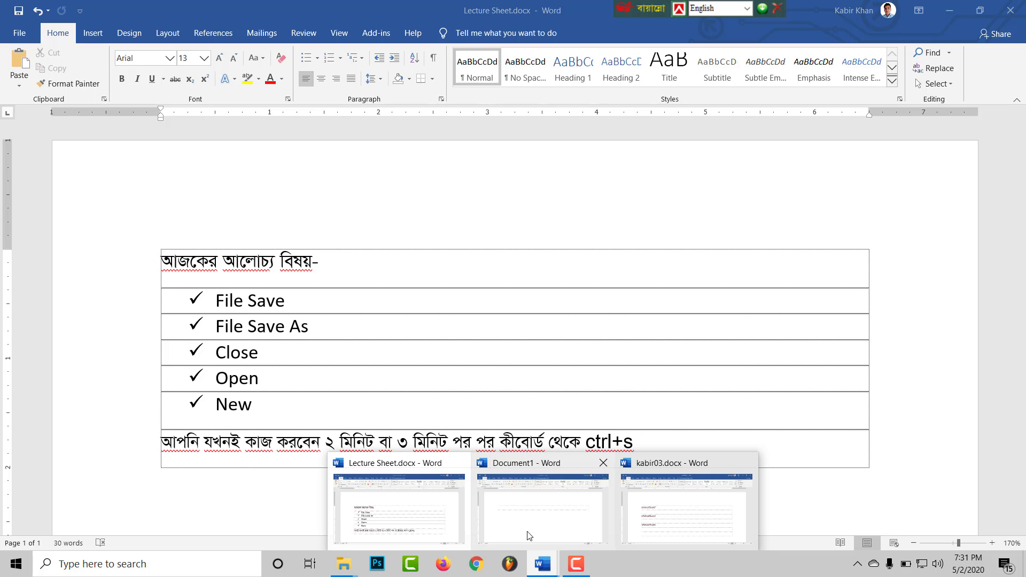
pyautogui.click(627, 521)
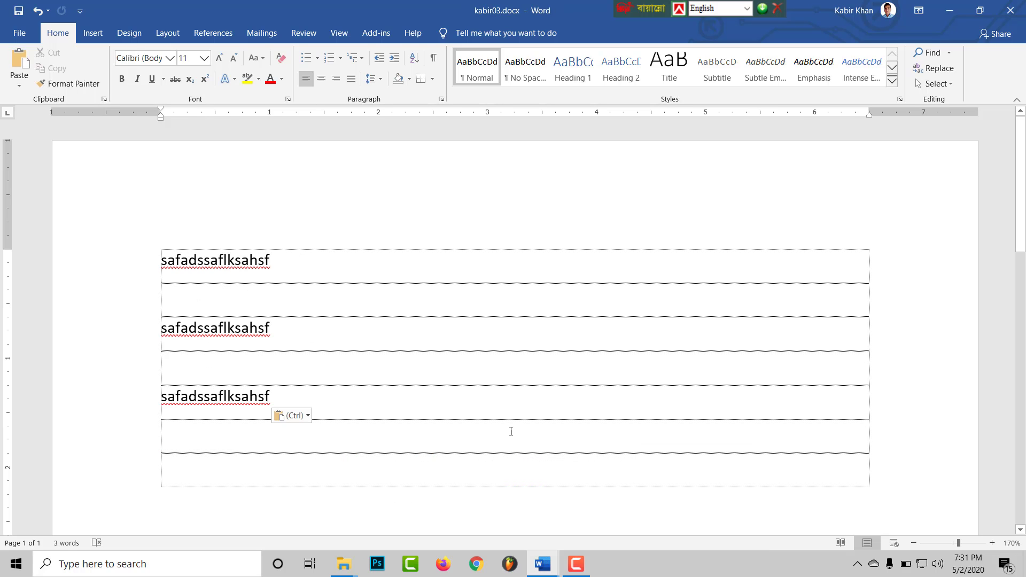
pyautogui.click(19, 34)
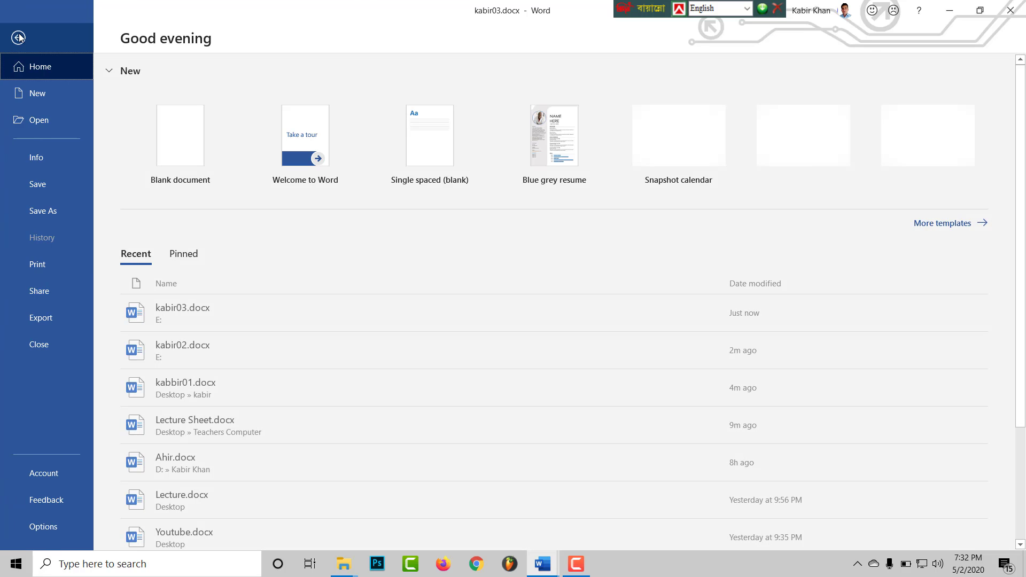
pyautogui.click(43, 347)
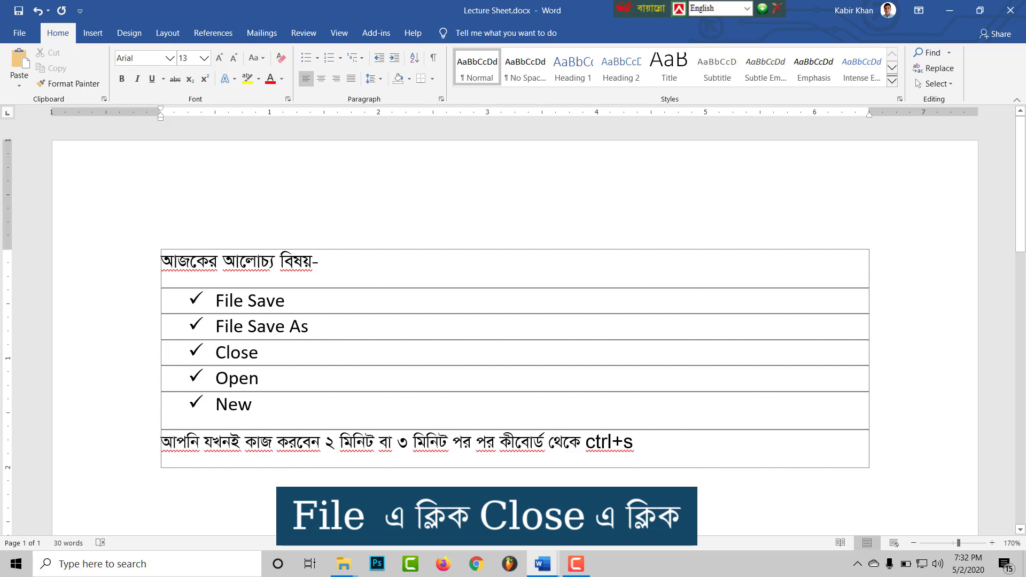
# Close the blank Document1 with Ctrl+F4 and add an empty table row below the ctrl+s line.
pyautogui.click(19, 32)
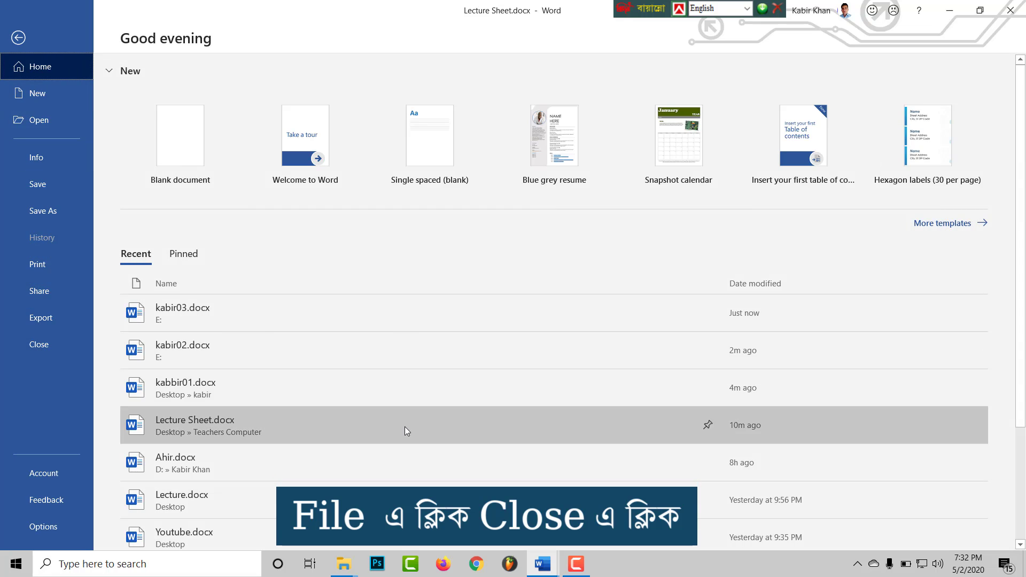
pyautogui.click(405, 427)
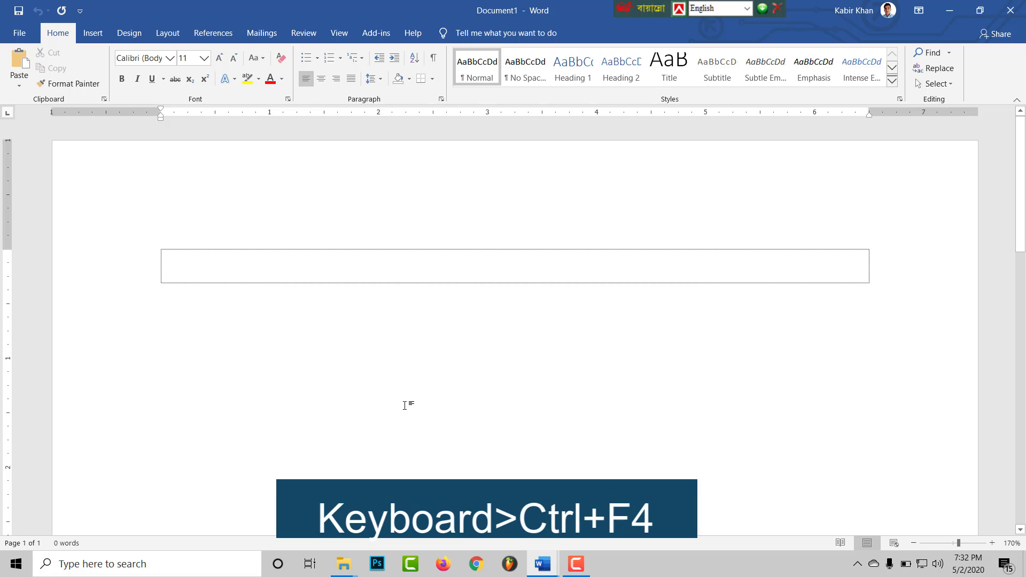
pyautogui.hotkey('ctrl', 'F4')
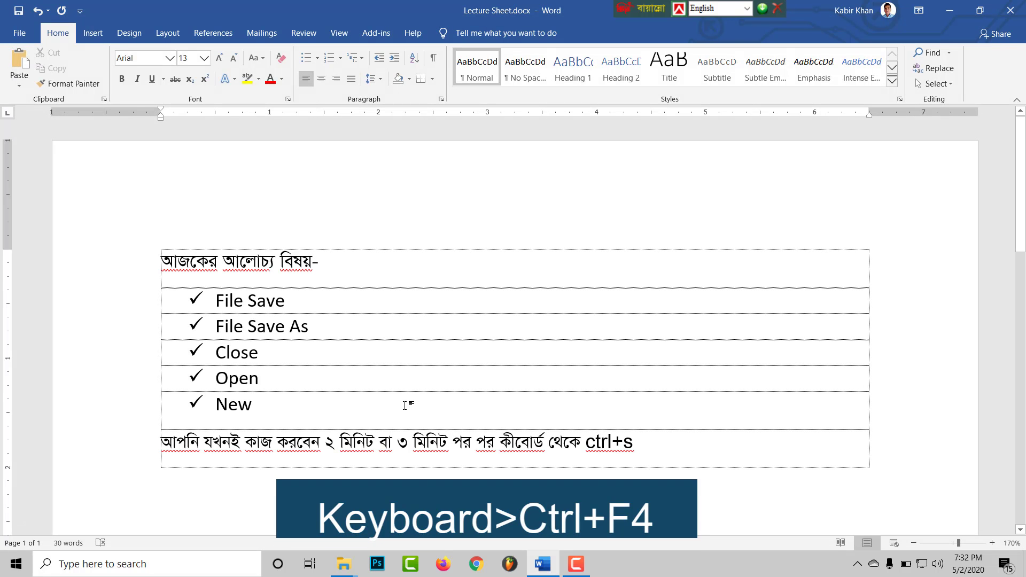
pyautogui.press('Tab')
pyautogui.press('Tab')
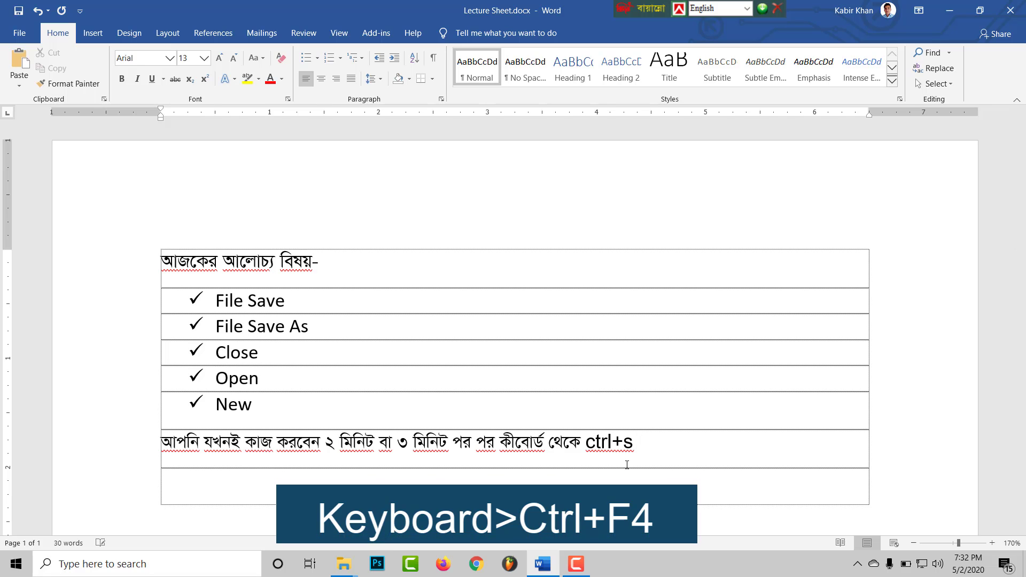
# Replace the stray word with the heading 'ডকুমেন্ট বন্ধ করার নিয়ম-'.
pyautogui.hotkey('ctrl', 'alt', 'b')
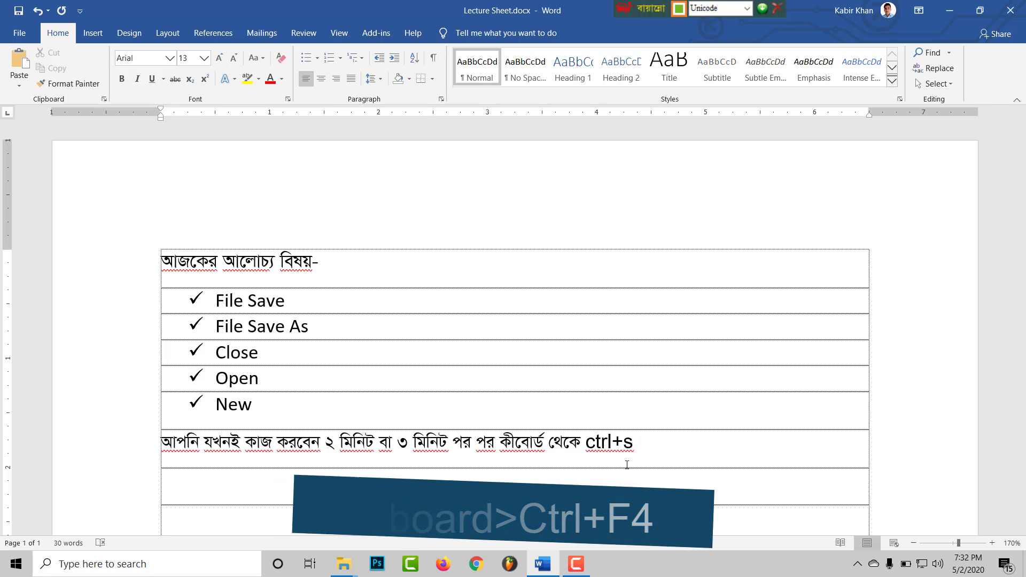
pyautogui.write('পোর')
pyautogui.press('BackSpace')
pyautogui.press('BackSpace')
pyautogui.press('BackSpace')
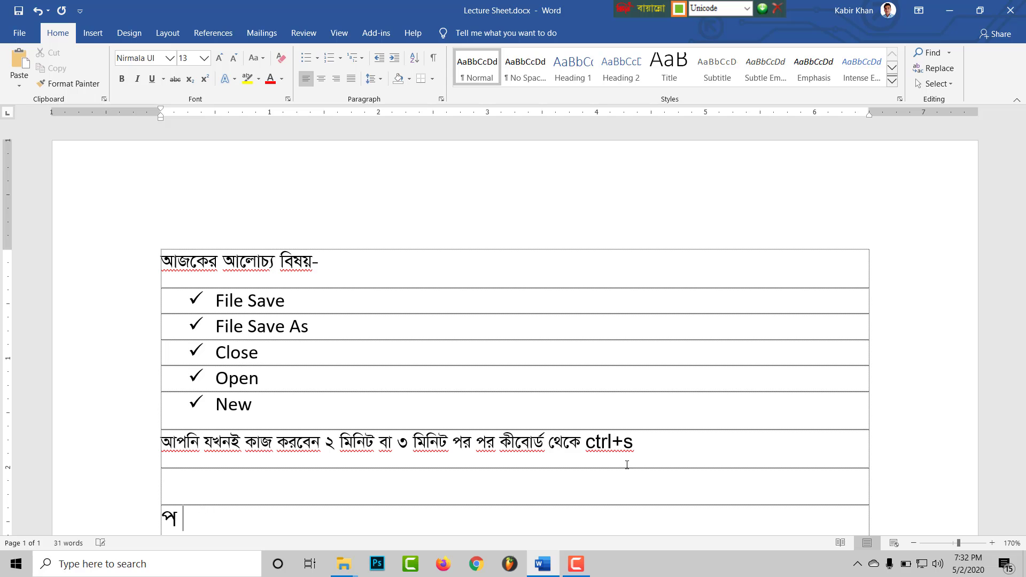
pyautogui.scroll(-2, 536, 465)
pyautogui.write('ডকু')
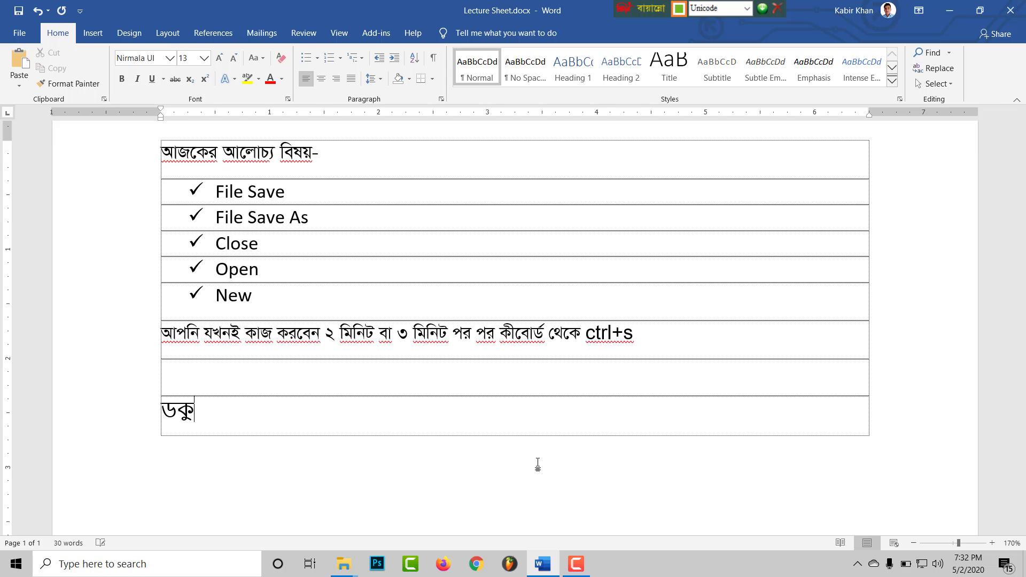
pyautogui.write('মেন্ট বন্ধ কর ার')
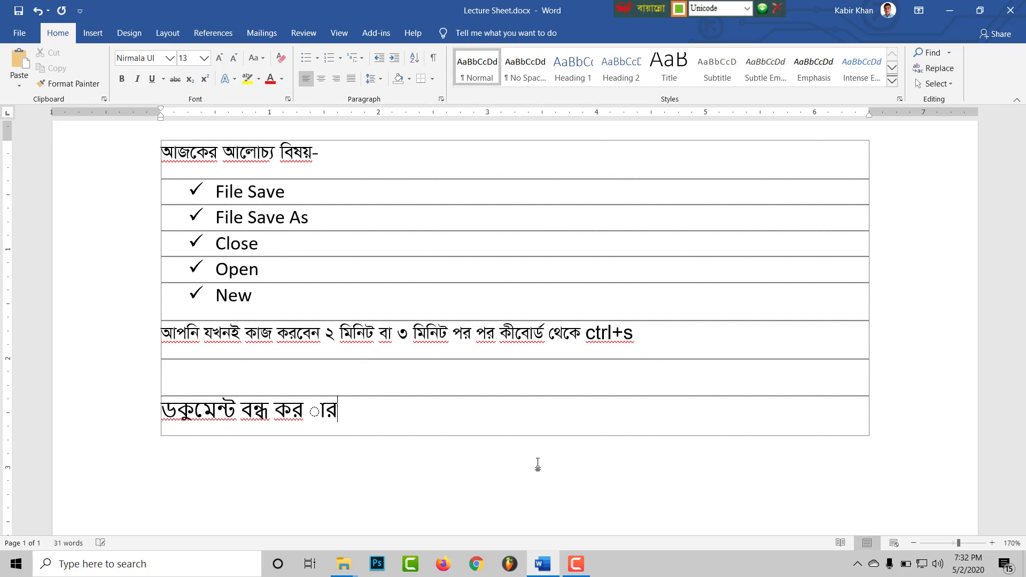
pyautogui.press('BackSpace')
pyautogui.press('BackSpace')
pyautogui.press('BackSpace')
pyautogui.write('ার নিয়ম')
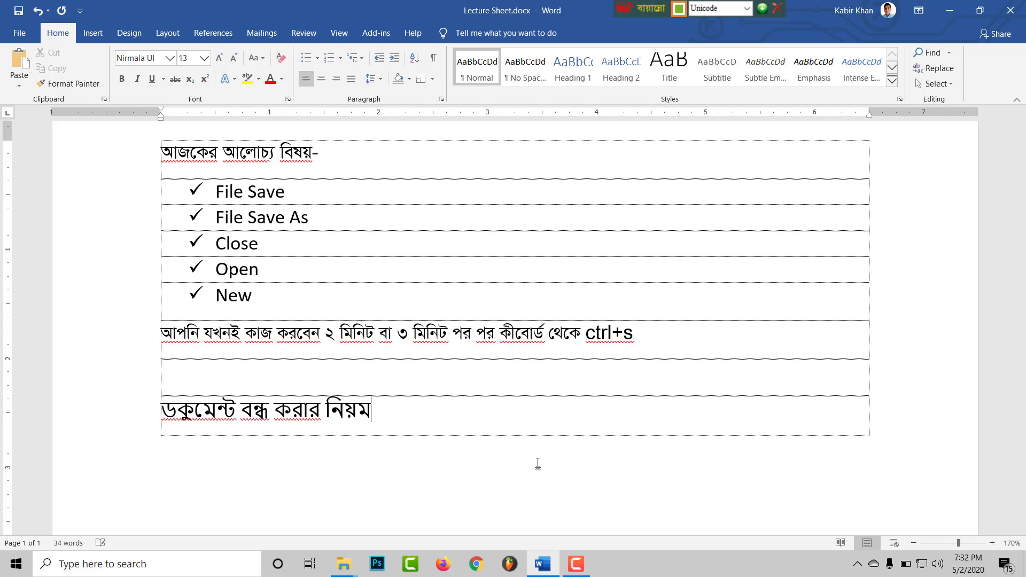
pyautogui.write('-')
# Add a row reading 'File এ ক্লিক করবেন'.
pyautogui.press('Tab')
pyautogui.hotkey('ctrl', 'alt', 'b')
pyautogui.write('Fi')
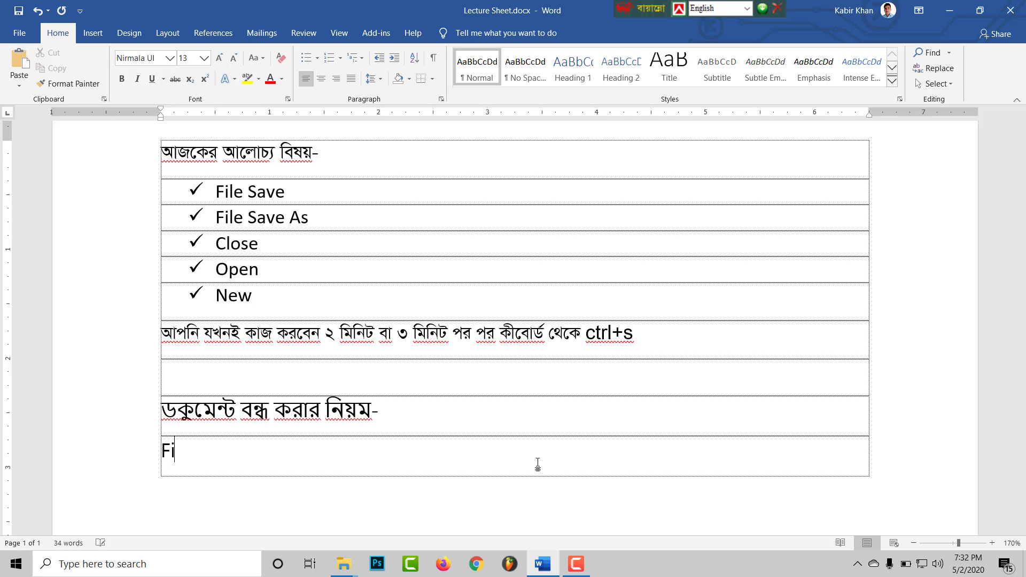
pyautogui.write('le')
pyautogui.hotkey('ctrl', 'alt', 'b')
pyautogui.write('্এ ক্লিক ')
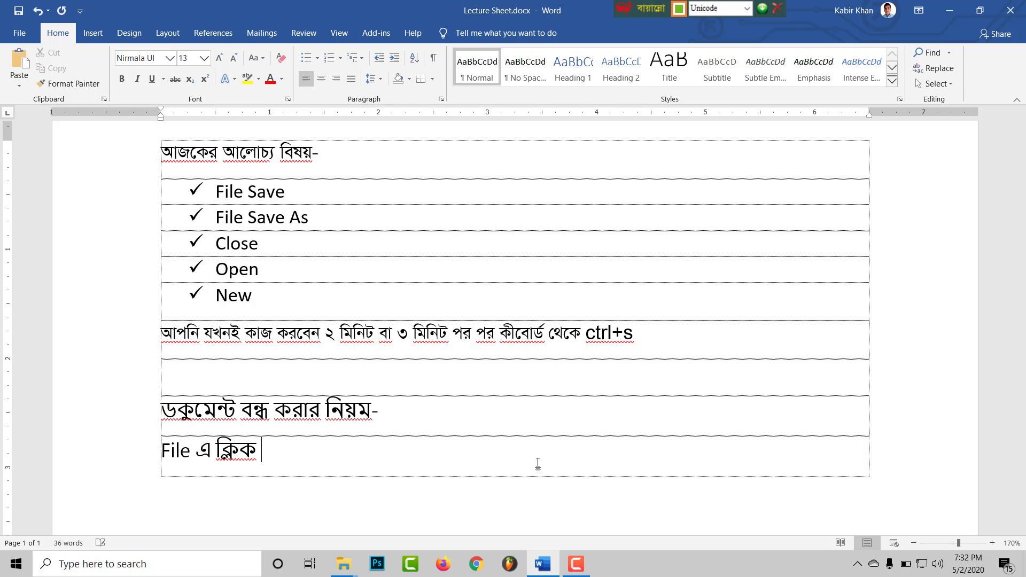
pyautogui.write('করবেন')
# Add a row reading 'Close এ ক্লিক', correcting the misspelled word.
pyautogui.press('Tab')
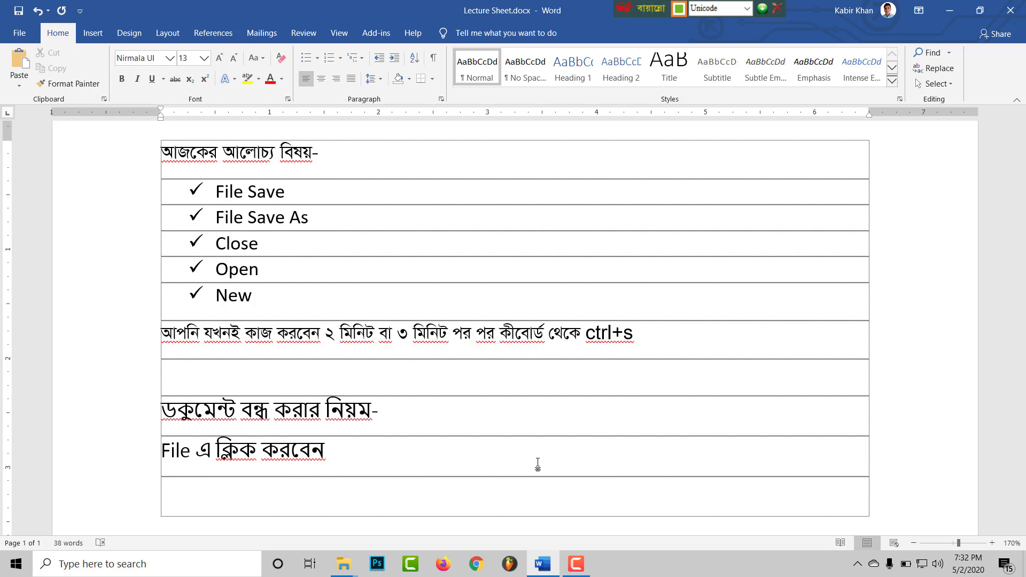
pyautogui.hotkey('ctrl', 'alt', 'b')
pyautogui.write('Close')
pyautogui.hotkey('ctrl', 'alt', 'b')
pyautogui.write('এ ক্রিক')
pyautogui.press('BackSpace')
pyautogui.press('BackSpace')
pyautogui.press('BackSpace')
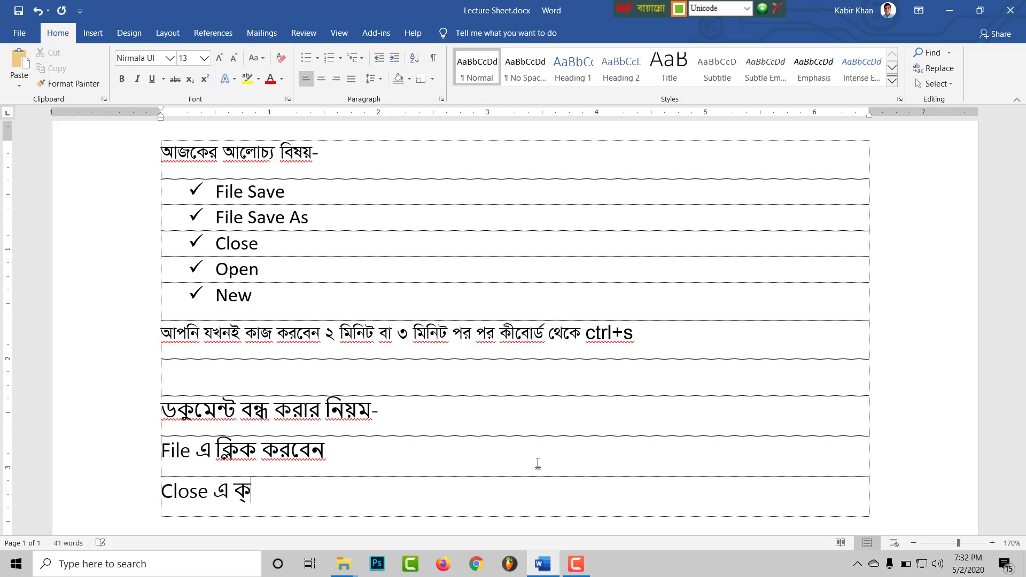
pyautogui.press('BackSpace')
pyautogui.press('BackSpace')
pyautogui.write('ক্লিক')
# Add a row explaining that choosing No at Yes/No/Cancel closes the file, then save.
pyautogui.press('Tab')
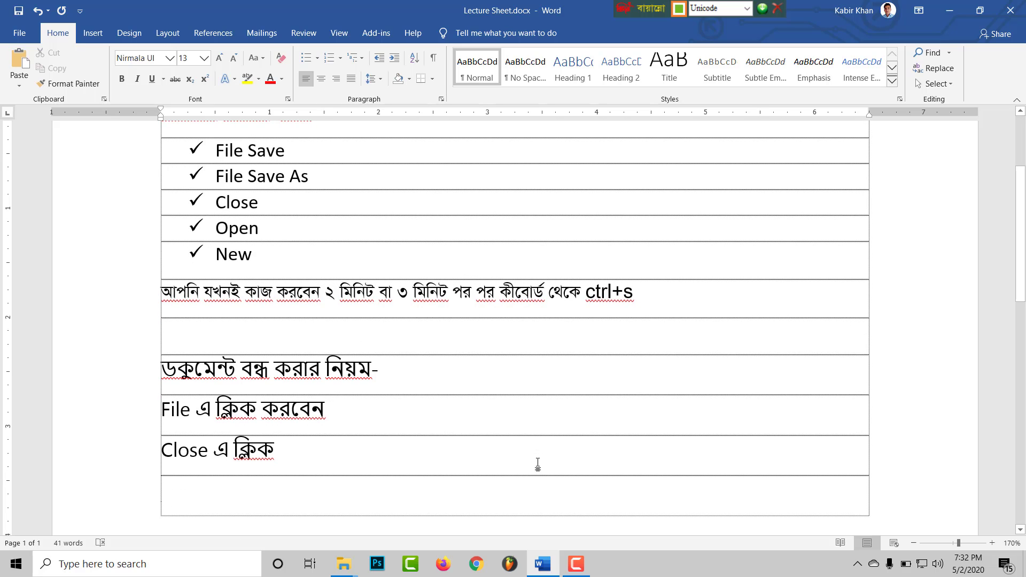
pyautogui.write('ক্লোজ এ কি')
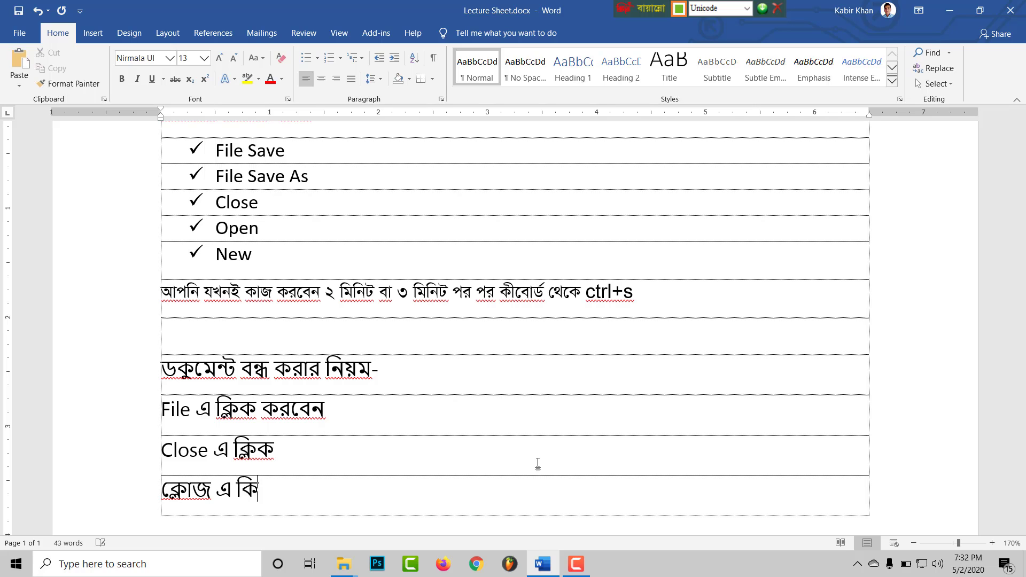
pyautogui.press('BackSpace')
pyautogui.write('্লিক করার পর')
pyautogui.hotkey('ctrl', 'alt', 'b')
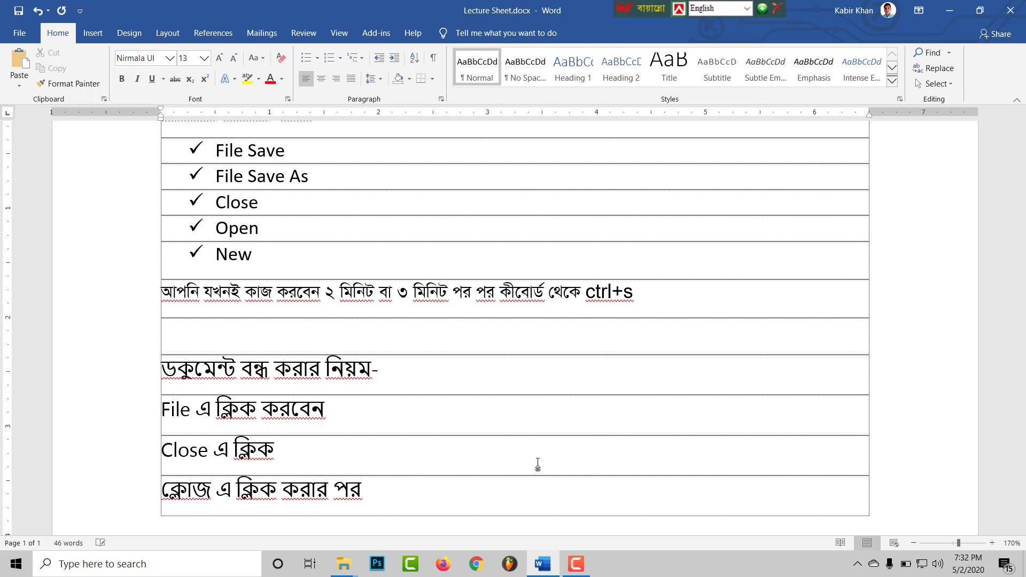
pyautogui.write('Yes/')
pyautogui.write('No/Ca')
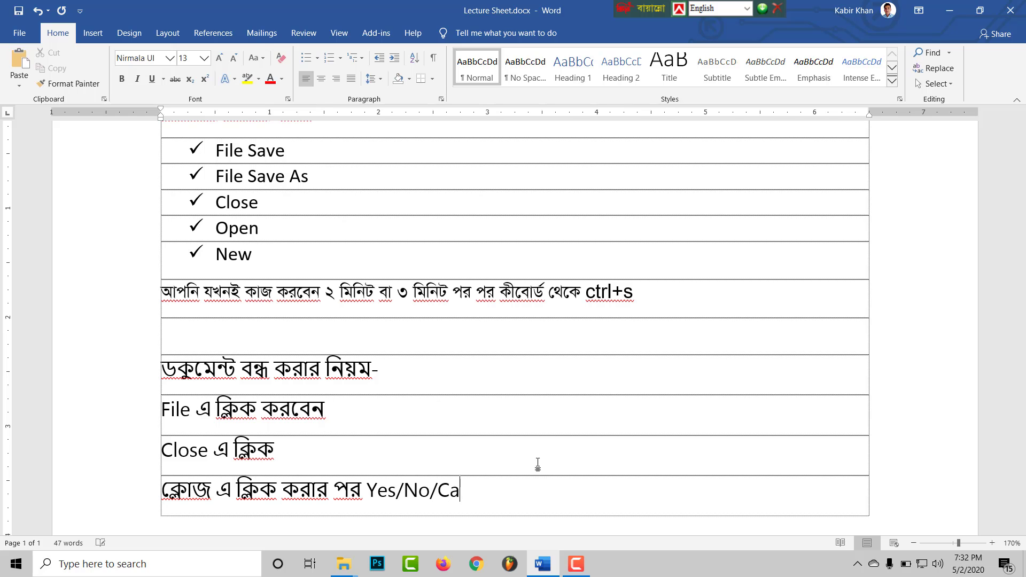
pyautogui.write('ncel')
pyautogui.hotkey('ctrl', 'alt', 'b')
pyautogui.write(' য')
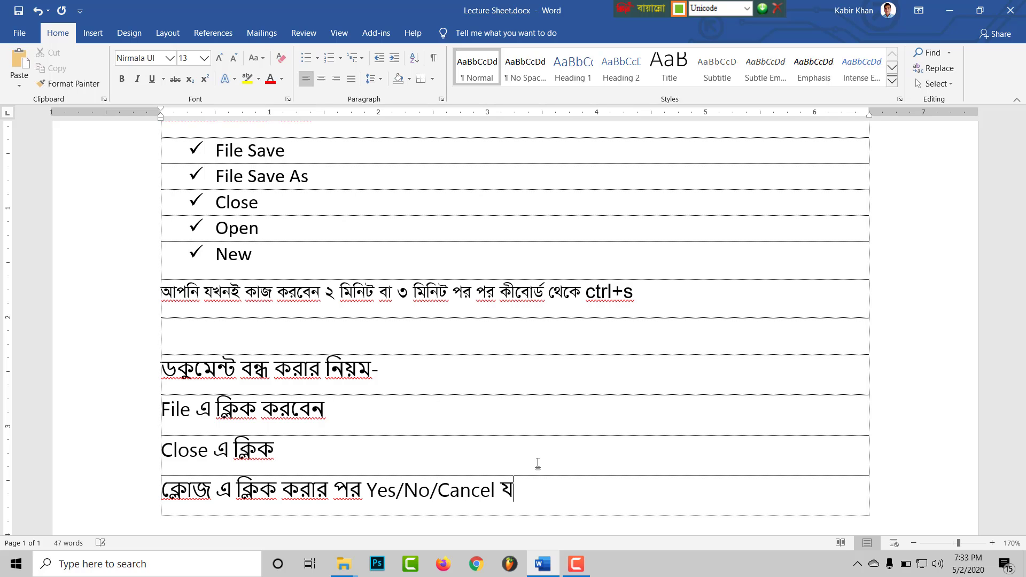
pyautogui.write('দি আসে তাহলে')
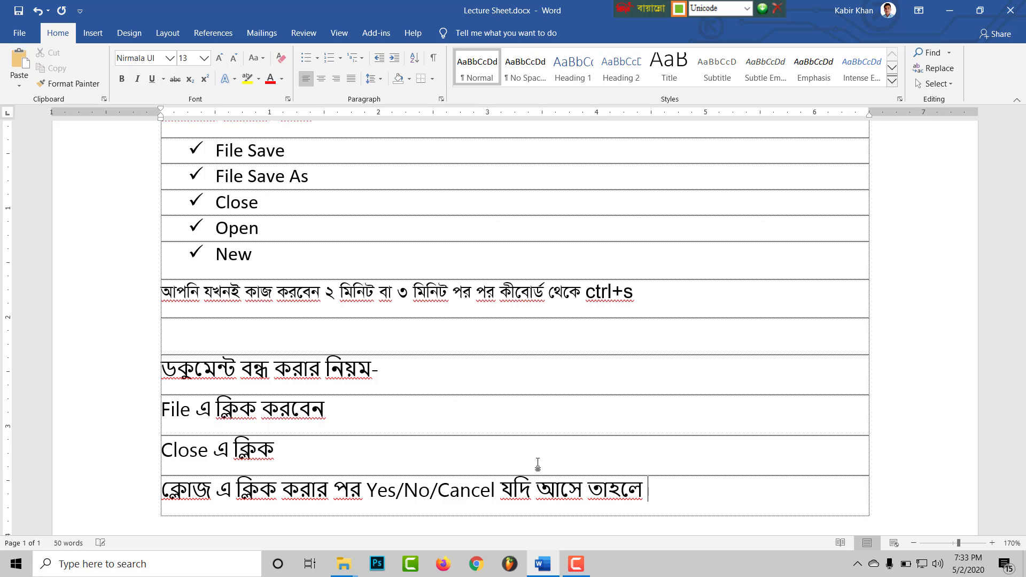
pyautogui.hotkey('ctrl', 'alt', 'b')
pyautogui.write('No')
pyautogui.hotkey('ctrl', 'alt', 'b')
pyautogui.write('তে ক্লিক করবেন ')
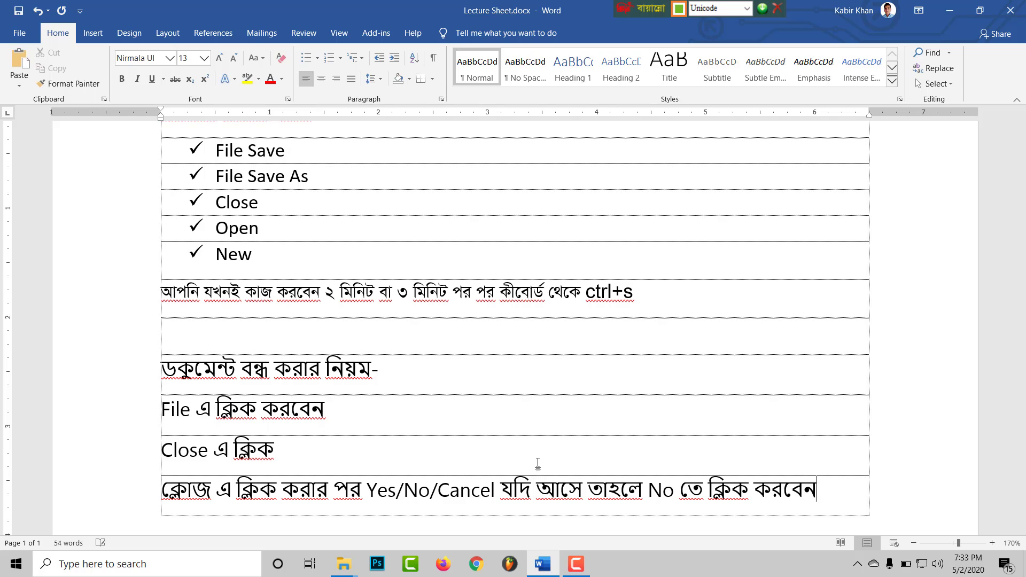
pyautogui.write('তাহলে ')
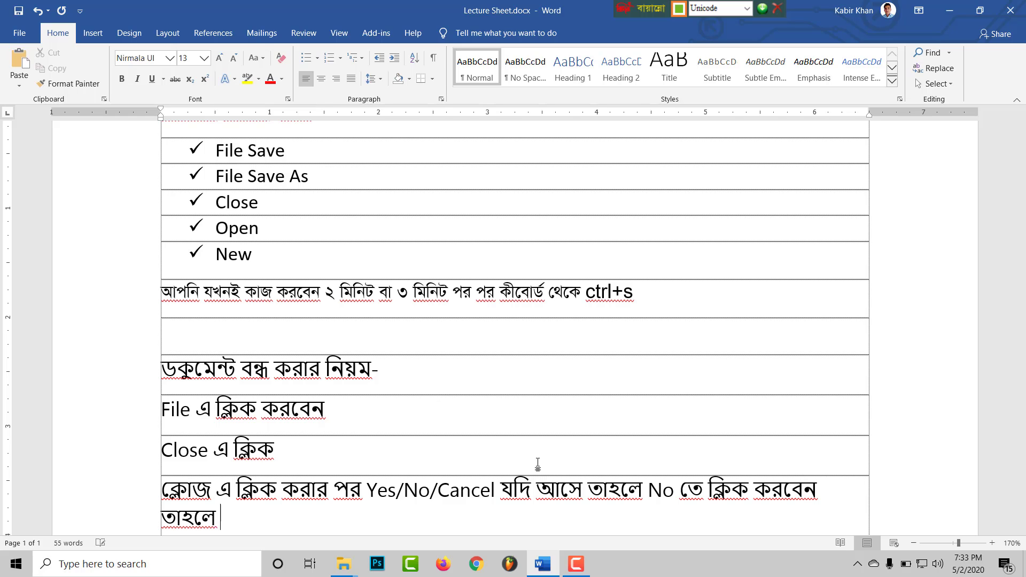
pyautogui.write('চক')
pyautogui.press('BackSpace')
pyautogui.press('BackSpace')
pyautogui.write('ফা')
pyautogui.write('ইল বন্ধ হ')
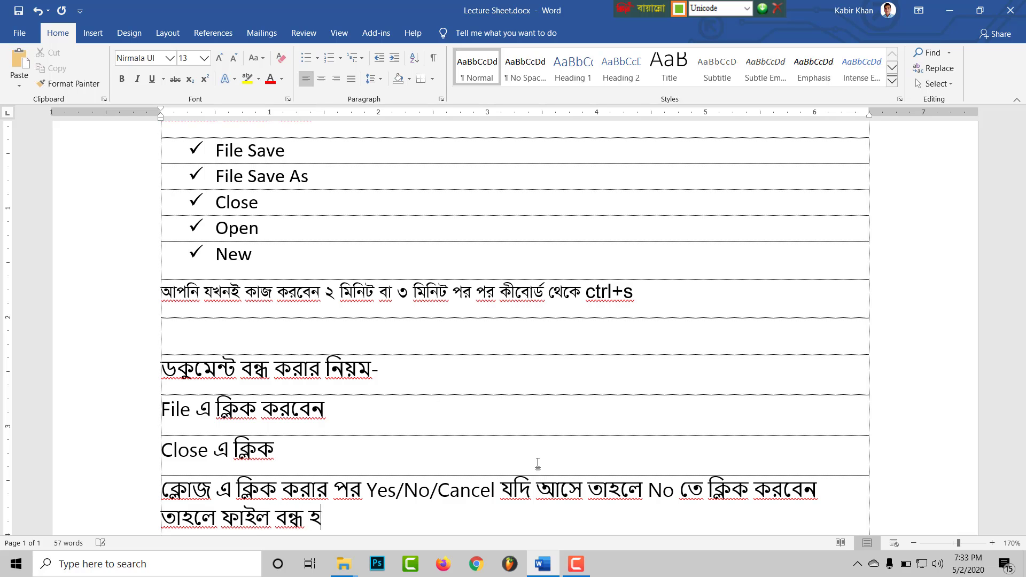
pyautogui.write('য়ে যাবে।')
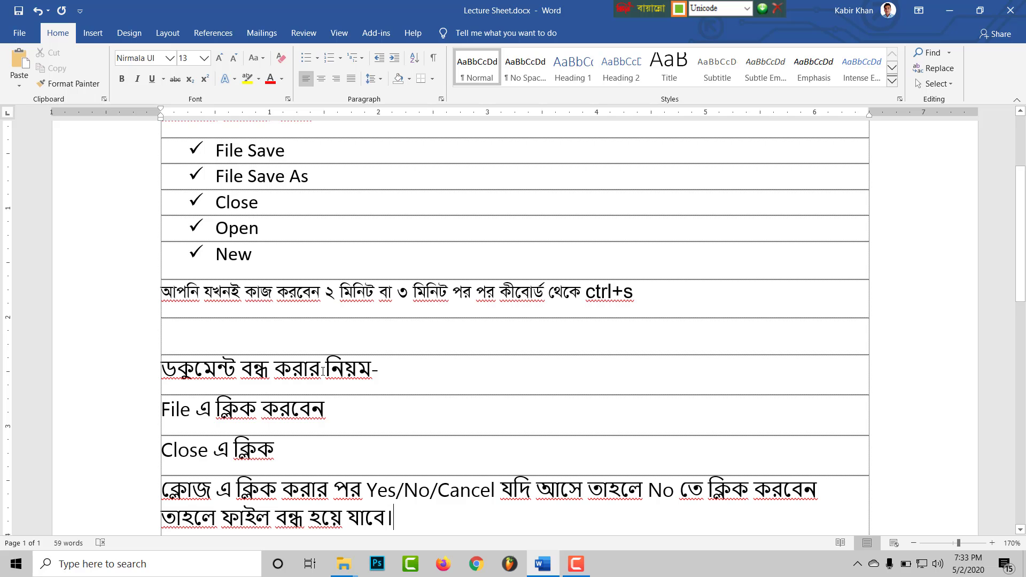
pyautogui.scroll(-2, 424, 449)
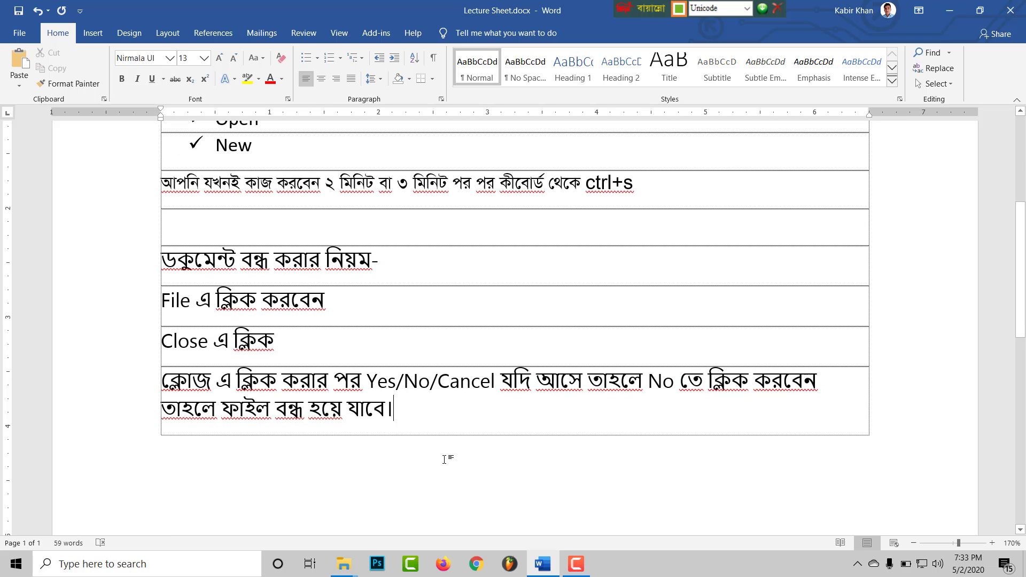
pyautogui.hotkey('ctrl', 's')
# Add the heading row 'ফাইল বন্ধ করার বিকল্প নিয়ম-'.
pyautogui.press('Tab')
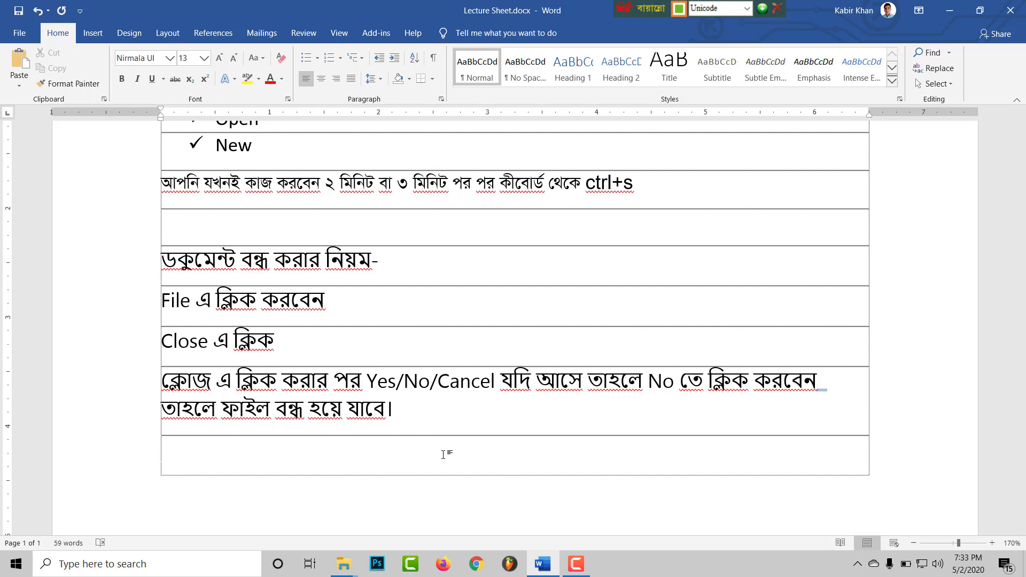
pyautogui.write('বিক')
pyautogui.write('ল্প নিয়ম-')
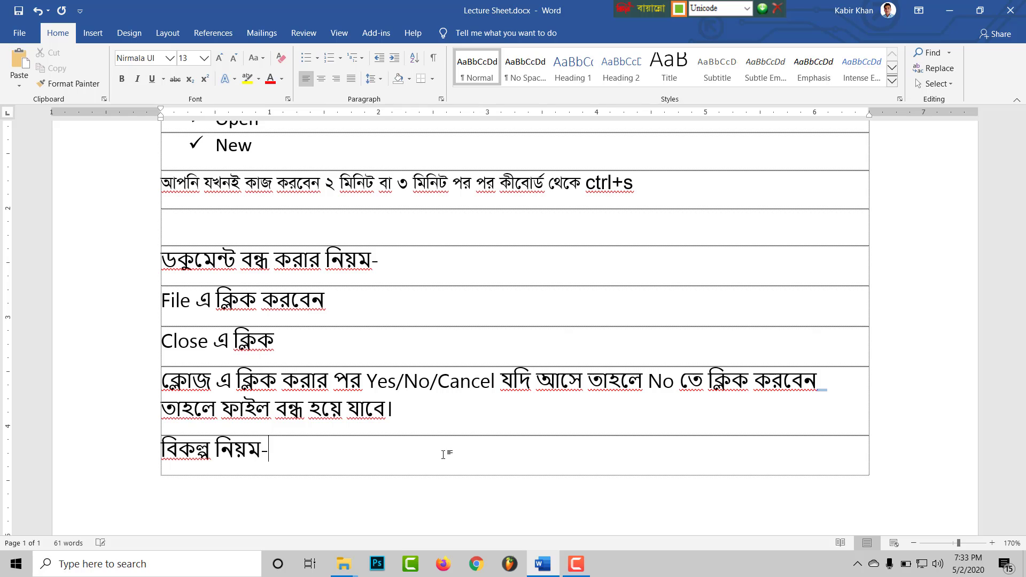
pyautogui.write('ক')
pyautogui.press('BackSpace')
pyautogui.press('Home')
pyautogui.write('ফাইল বন্ধ কর')
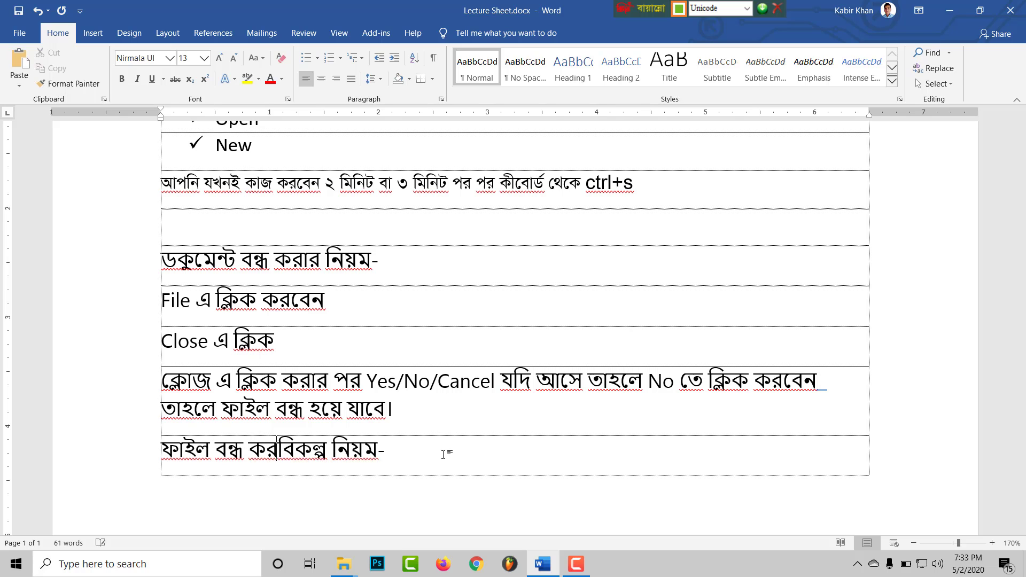
pyautogui.write('ার')
# Add the row 'কীবোর্ড থেকে ctrl+f4' for the keyboard closing method.
pyautogui.press('Tab')
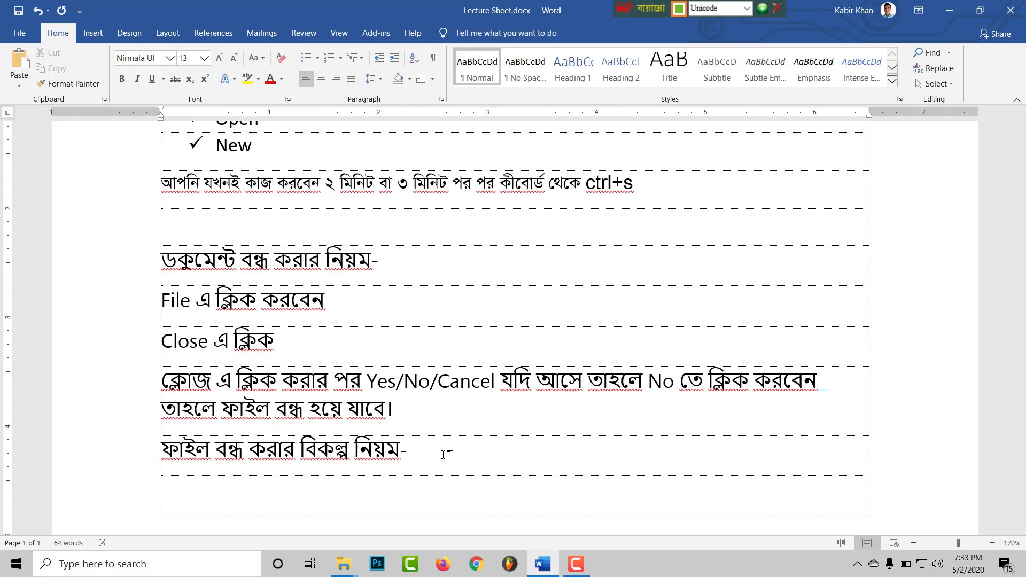
pyautogui.write('কীবোর্ড থেকে')
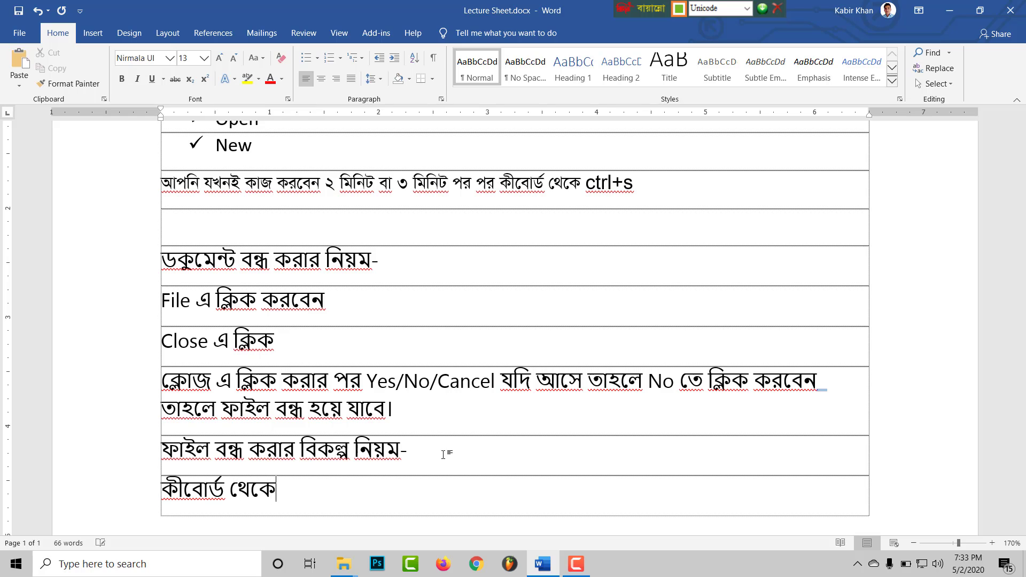
pyautogui.hotkey('ctrl', 'alt', 'b')
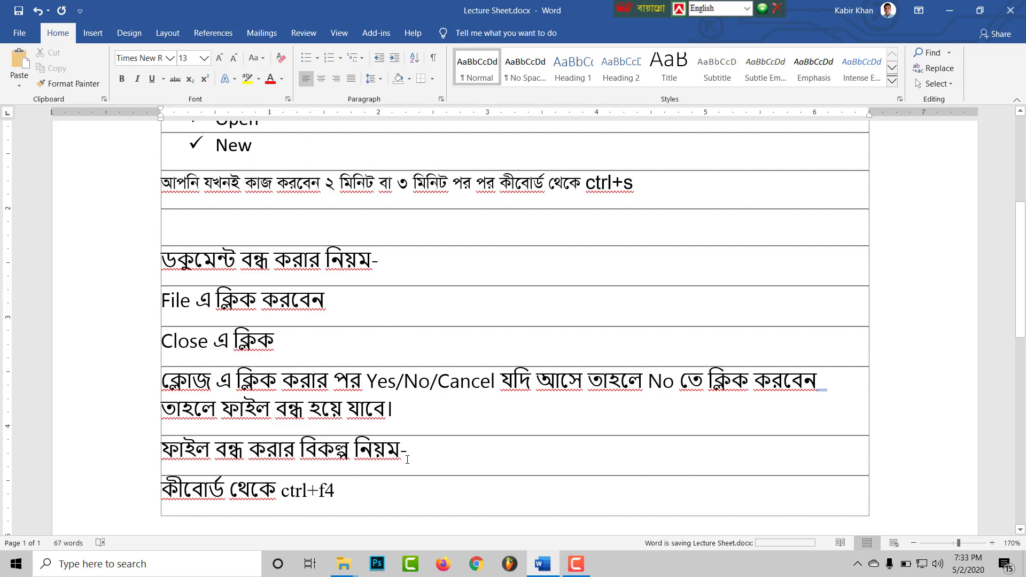
pyautogui.click(543, 564)
pyautogui.click(543, 564)
pyautogui.scroll(-1, 458, 512)
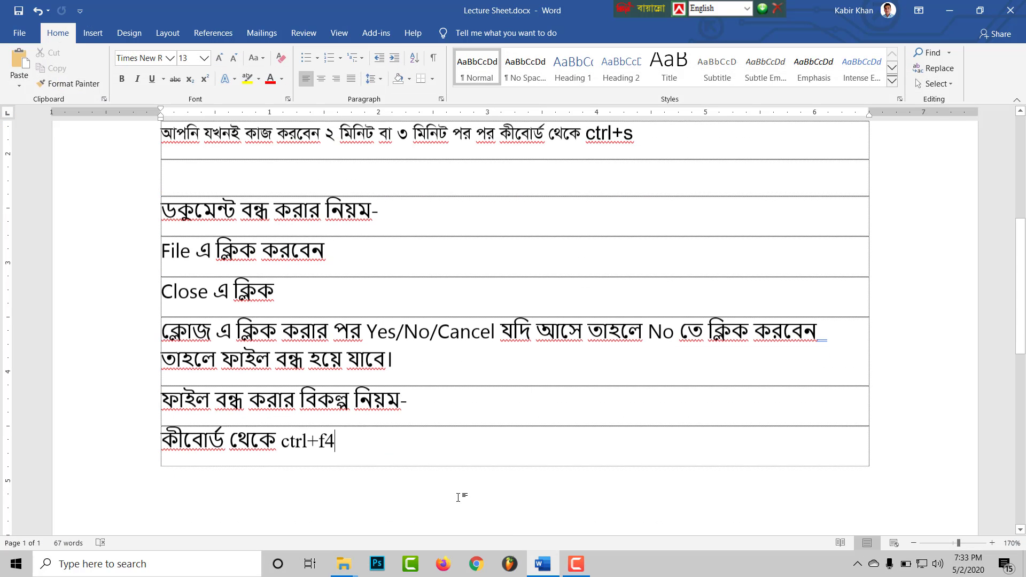
# Add the heading row 'ফাইল ওপেন করার নিয়ম-' followed by an empty row.
pyautogui.press('Tab')
pyautogui.press('Tab')
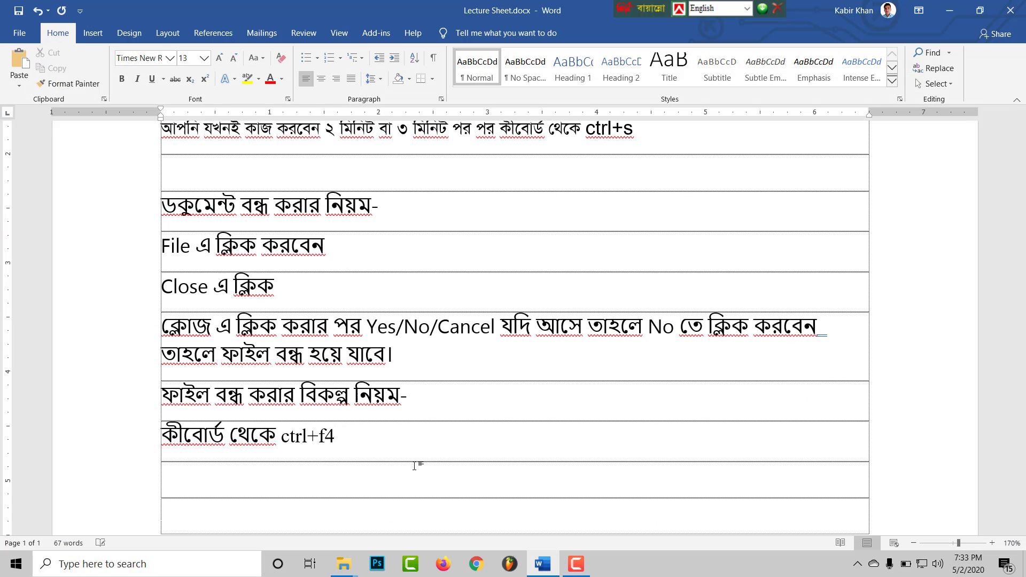
pyautogui.write('ফাইল ওপেন করার নিয়ম-')
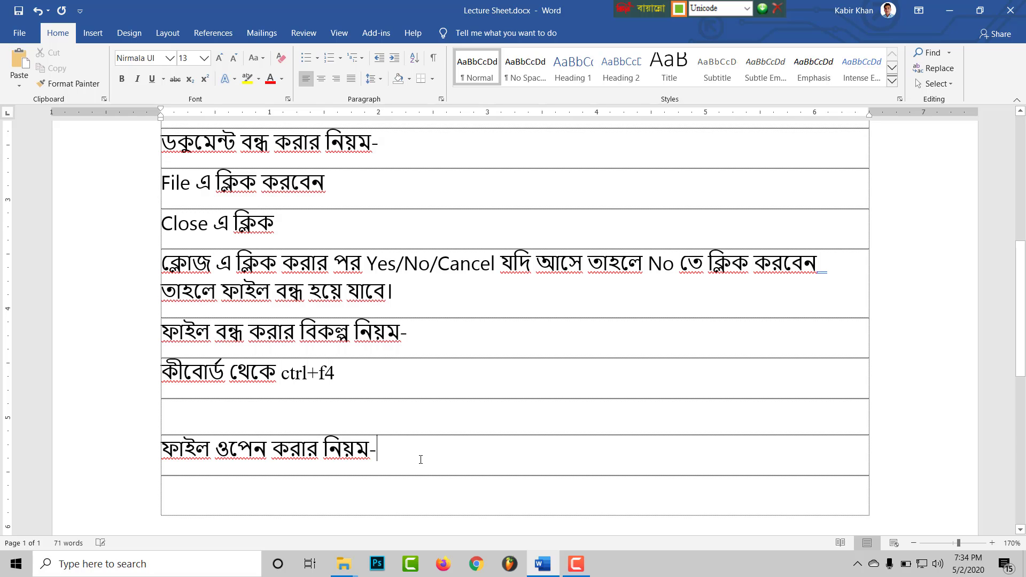
pyautogui.press('Tab')
pyautogui.press('Tab')
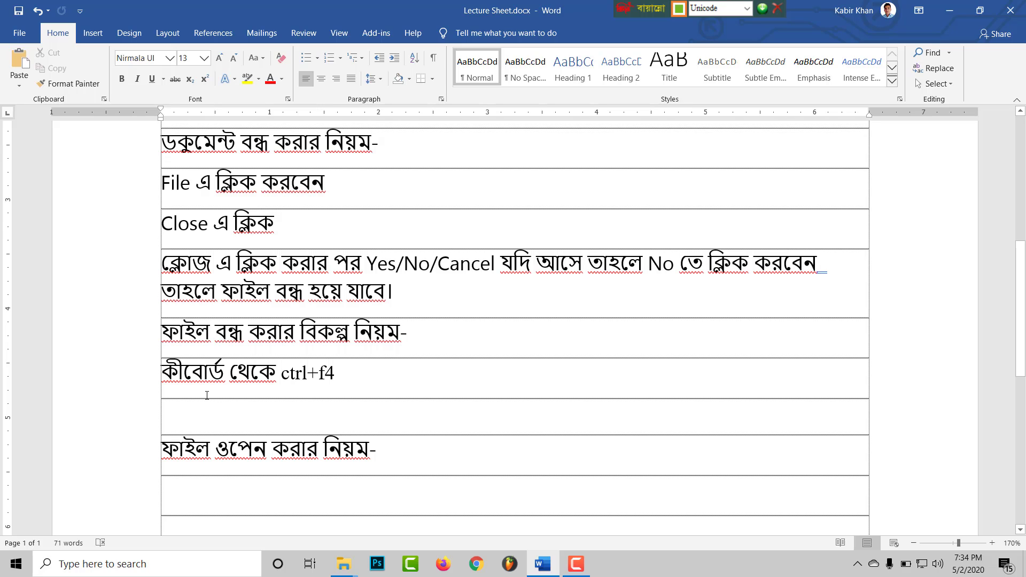
# Open kabir02.docx from New Volume (E:) through File > Open > Browse.
pyautogui.click(9, 28)
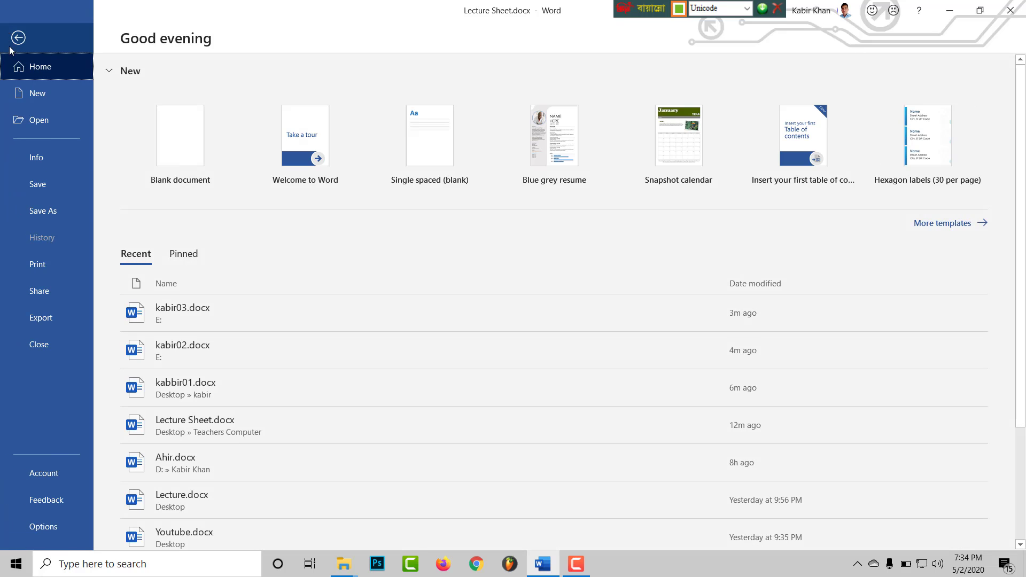
pyautogui.click(39, 125)
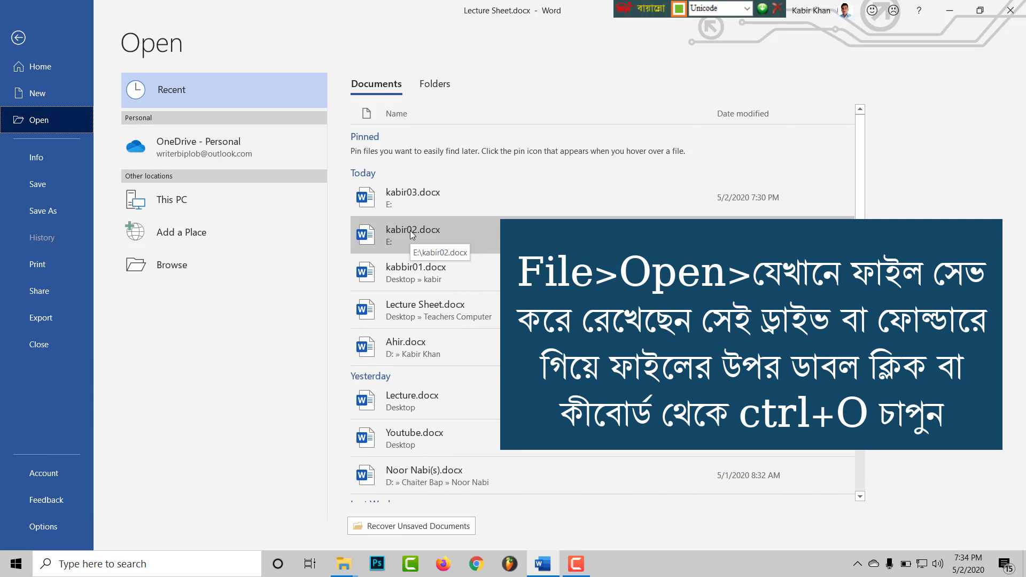
pyautogui.doubleClick(178, 205)
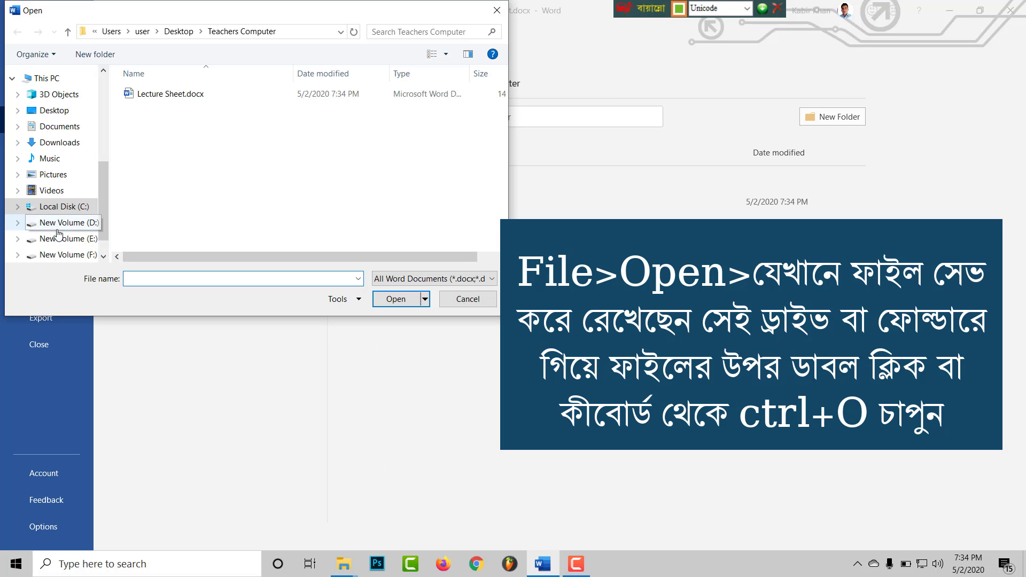
pyautogui.click(80, 218)
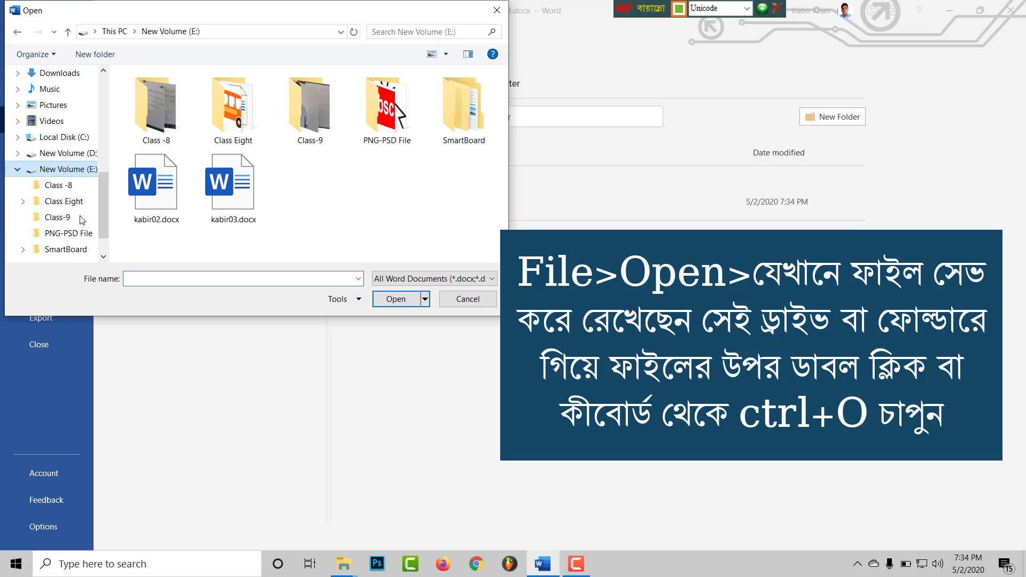
pyautogui.click(165, 214)
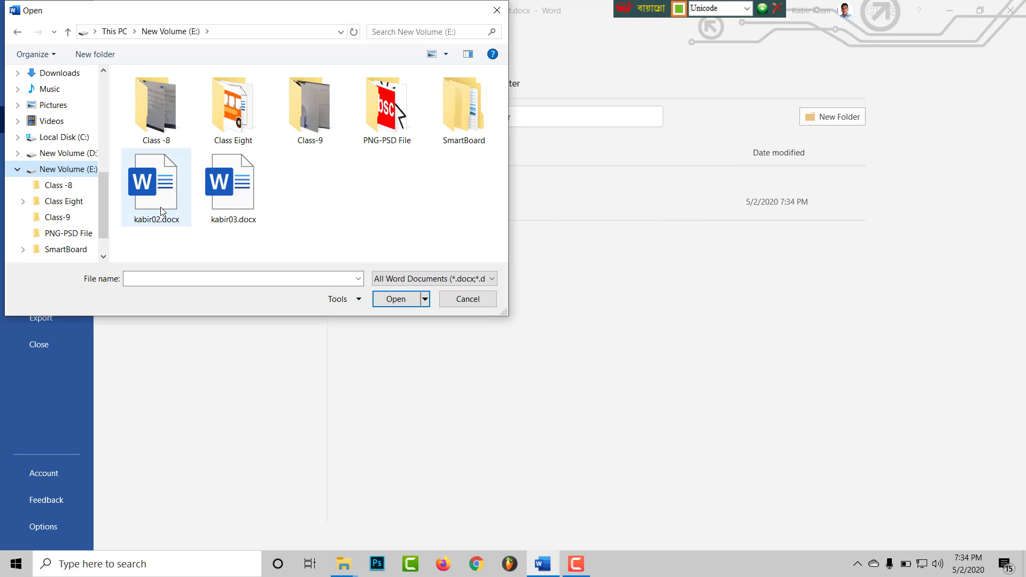
pyautogui.click(402, 306)
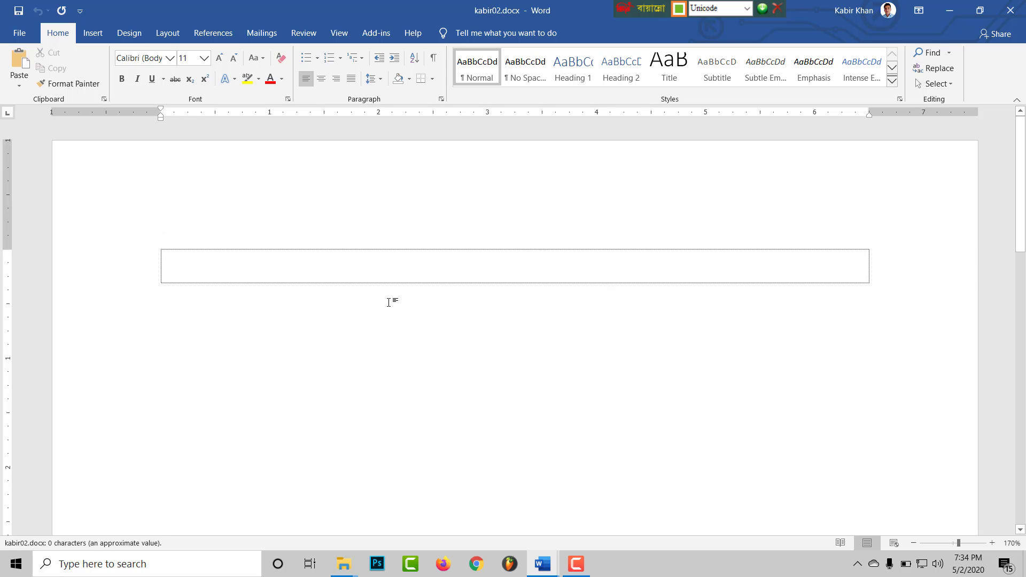
# Close kabir02.docx with Ctrl+F4, then open kabir03.docx from New Volume (E:).
pyautogui.hotkey('ctrl', 'F4')
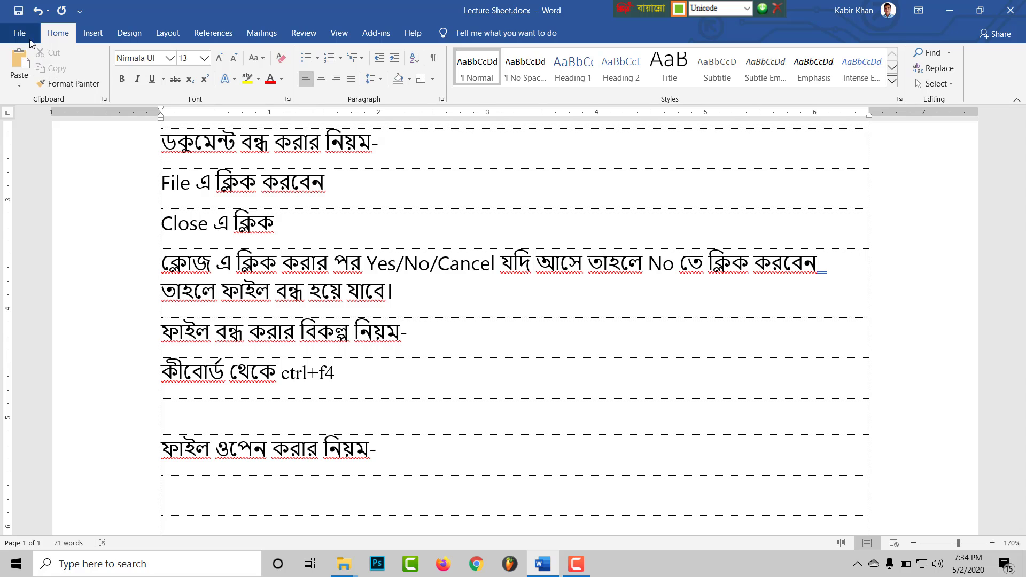
pyautogui.click(27, 37)
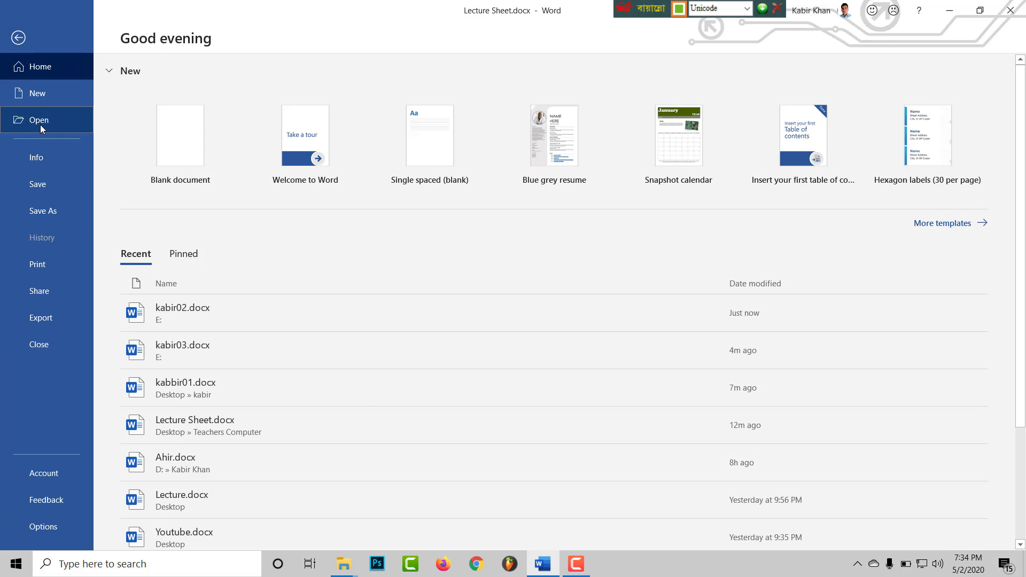
pyautogui.click(34, 121)
pyautogui.click(171, 207)
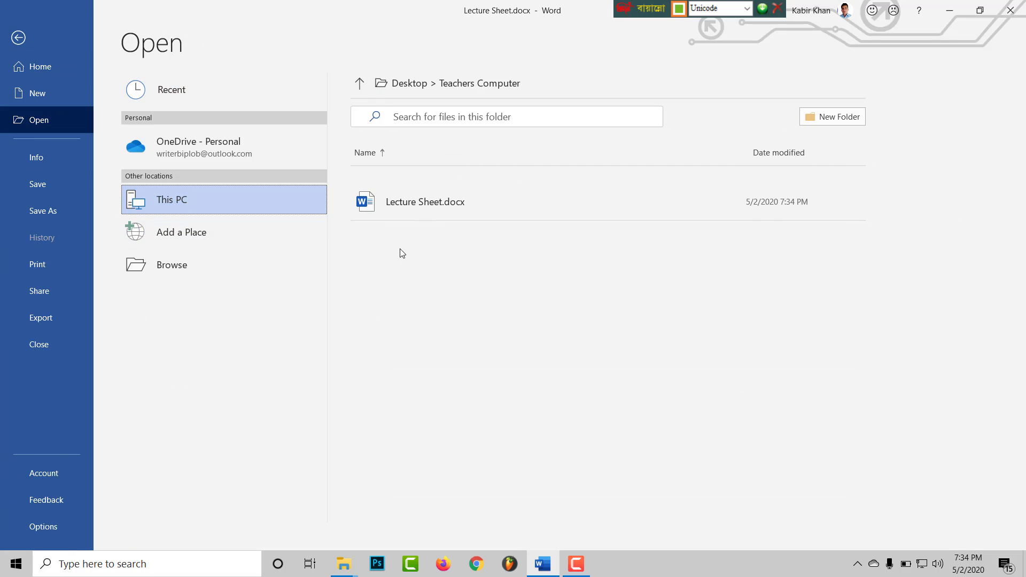
pyautogui.click(181, 209)
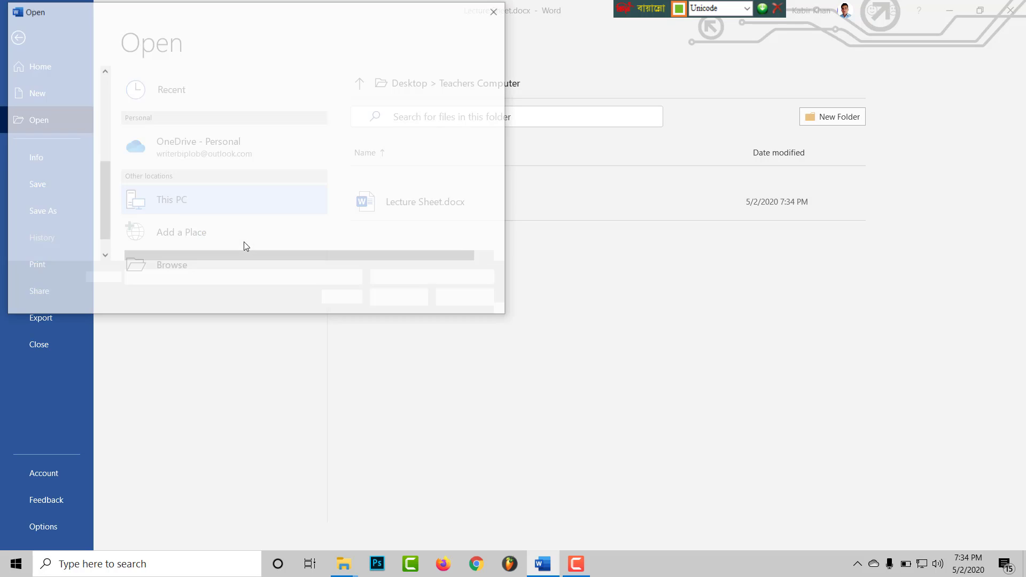
pyautogui.click(74, 244)
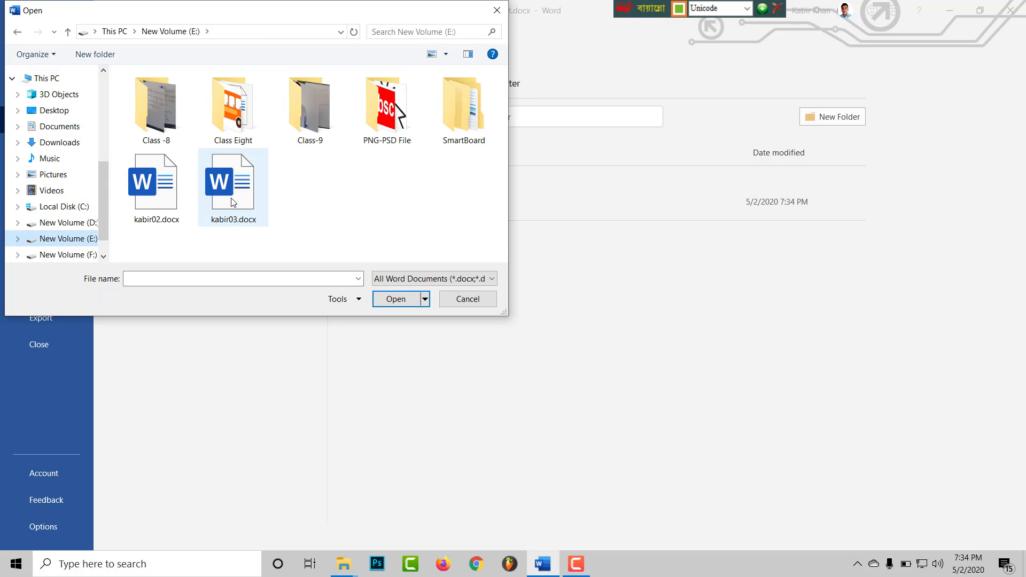
pyautogui.doubleClick(231, 198)
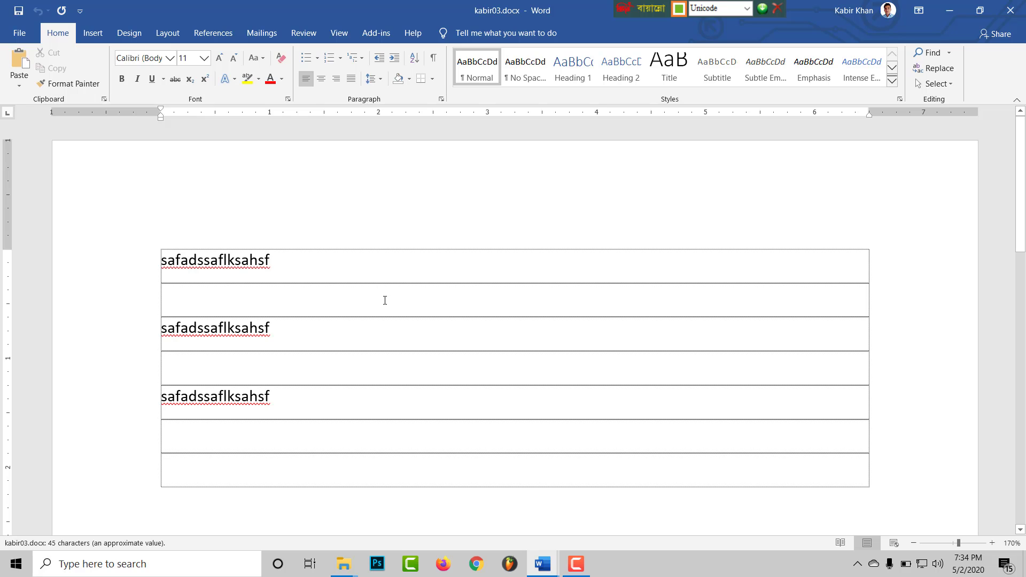
pyautogui.scroll(-3, 380, 297)
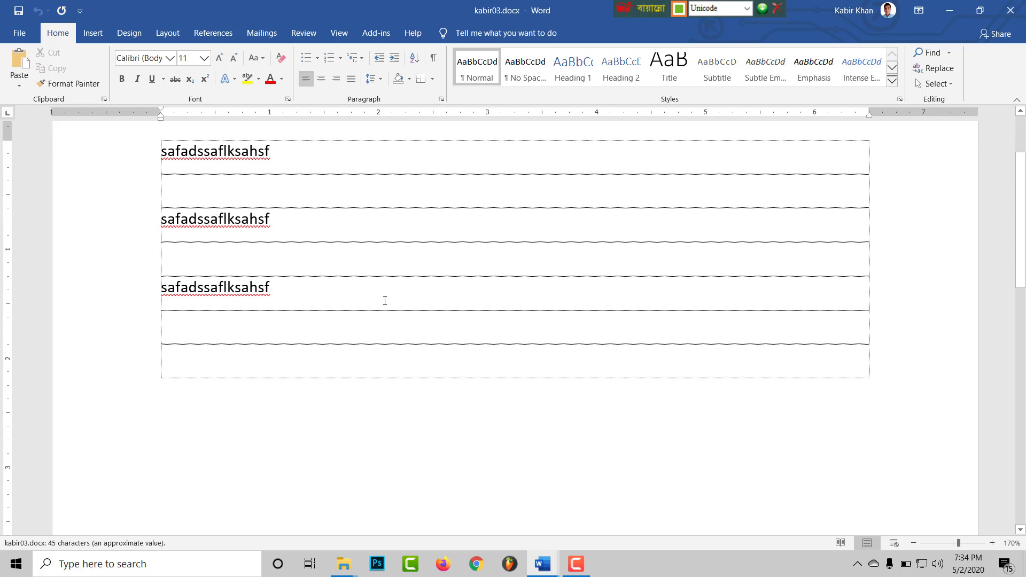
pyautogui.moveTo(543, 564)
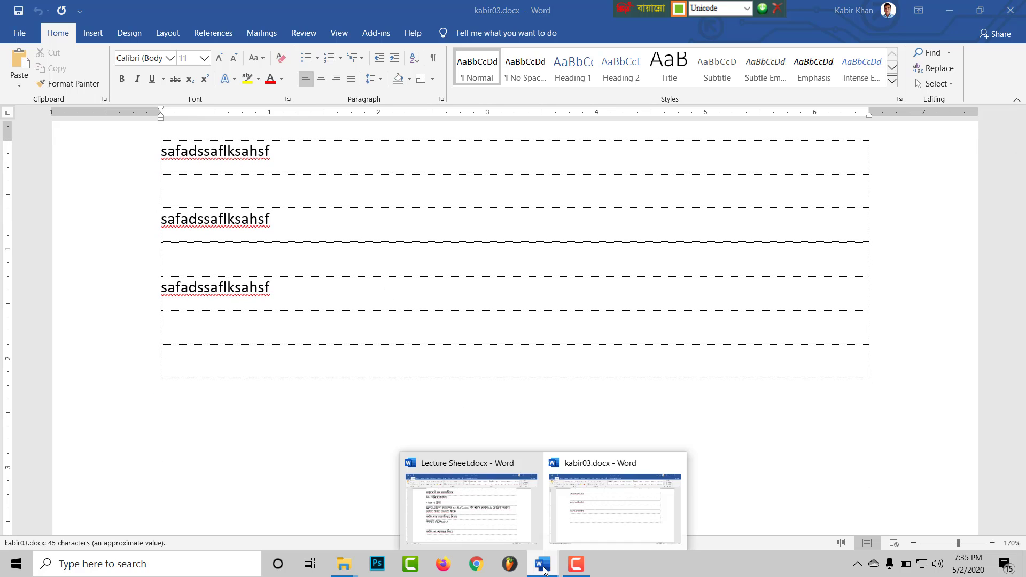
# Back in Lecture Sheet, add a row reading 'File এ ক্লিক'.
pyautogui.click(465, 529)
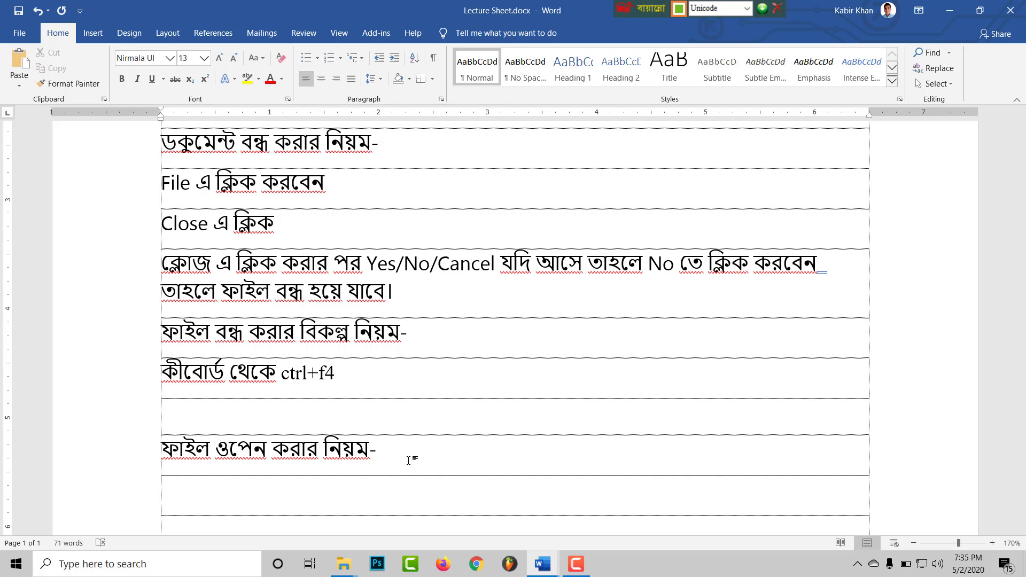
pyautogui.hotkey('ctrl', 'alt', 'b')
pyautogui.write('Rfg')
pyautogui.press('BackSpace')
pyautogui.press('BackSpace')
pyautogui.press('BackSpace')
pyautogui.write('F')
pyautogui.press('BackSpace')
pyautogui.write('File')
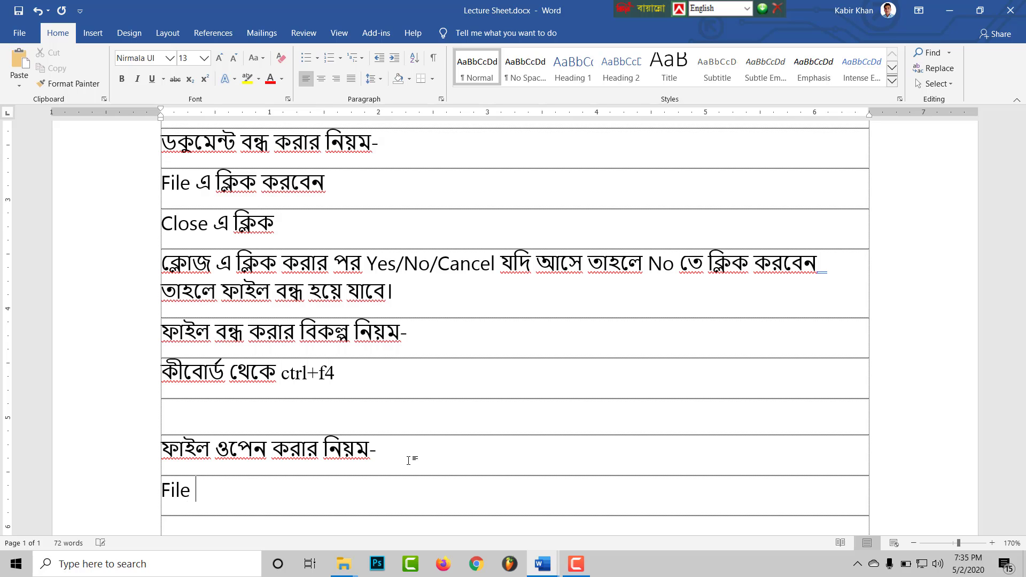
pyautogui.hotkey('ctrl', 'alt', 'b')
pyautogui.write('এ ক্লিক')
pyautogui.scroll(-1, 409, 460)
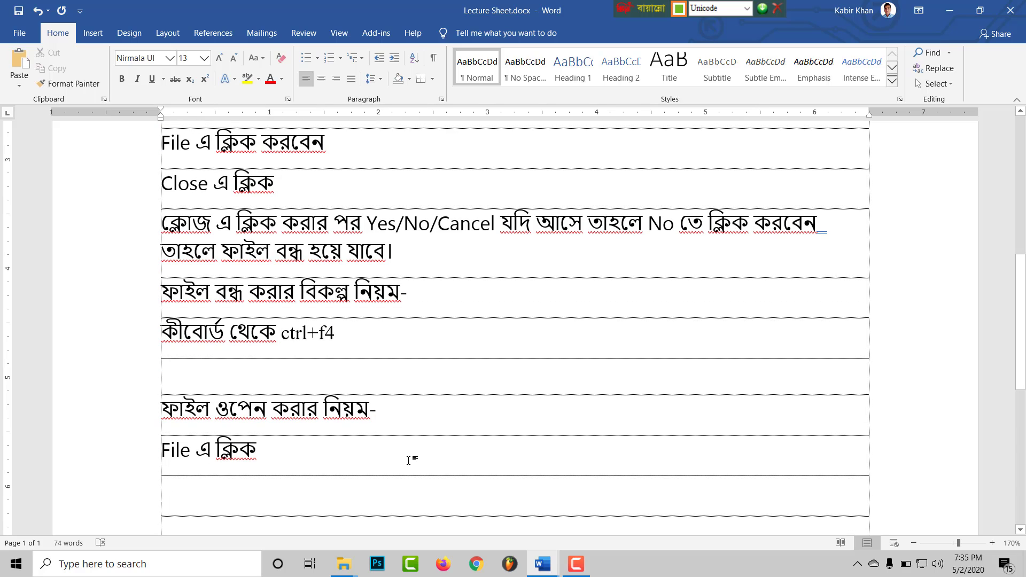
# Add a row reading 'Open এ ক্লিক'.
pyautogui.hotkey('ctrl', 'alt', 'b')
pyautogui.write('Open')
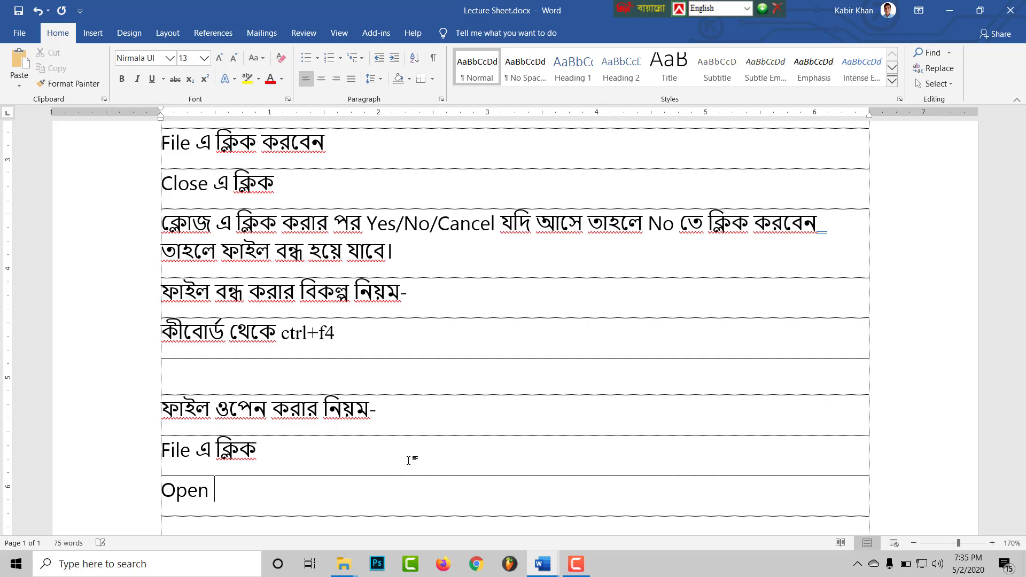
pyautogui.hotkey('ctrl', 'alt', 'b')
pyautogui.write('এ ক্লিক')
pyautogui.scroll(-1, 409, 460)
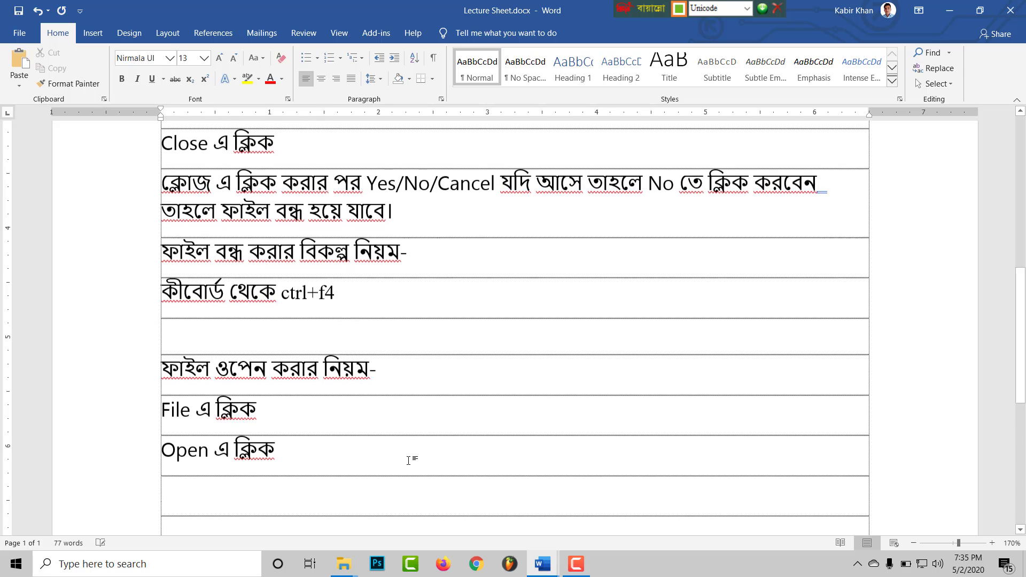
# Add the step about going to the saved drive or folder, then double-clicking or selecting the file and clicking open.
pyautogui.write('যেই')
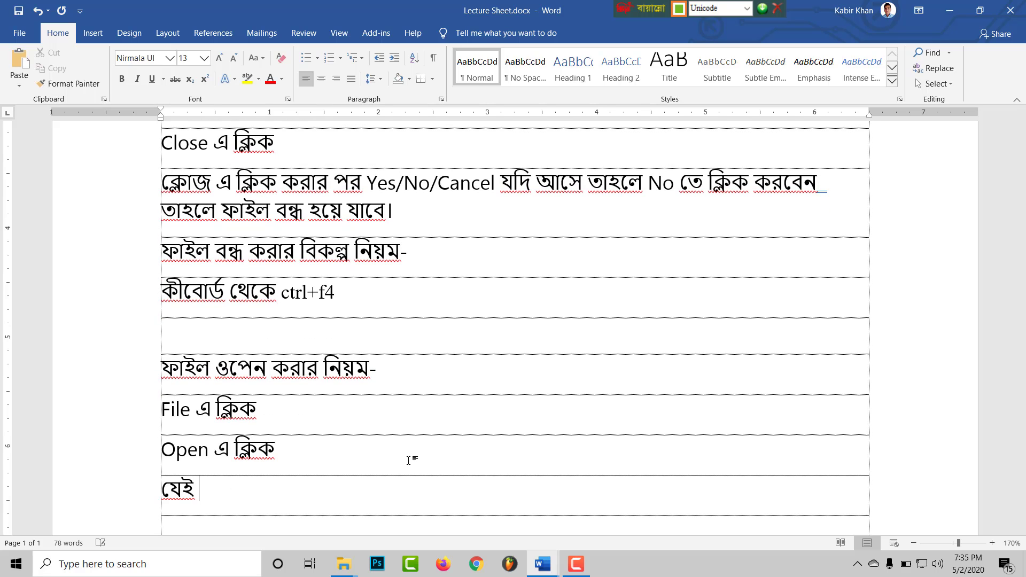
pyautogui.write(' ডা')
pyautogui.write('্রাইভ বা ')
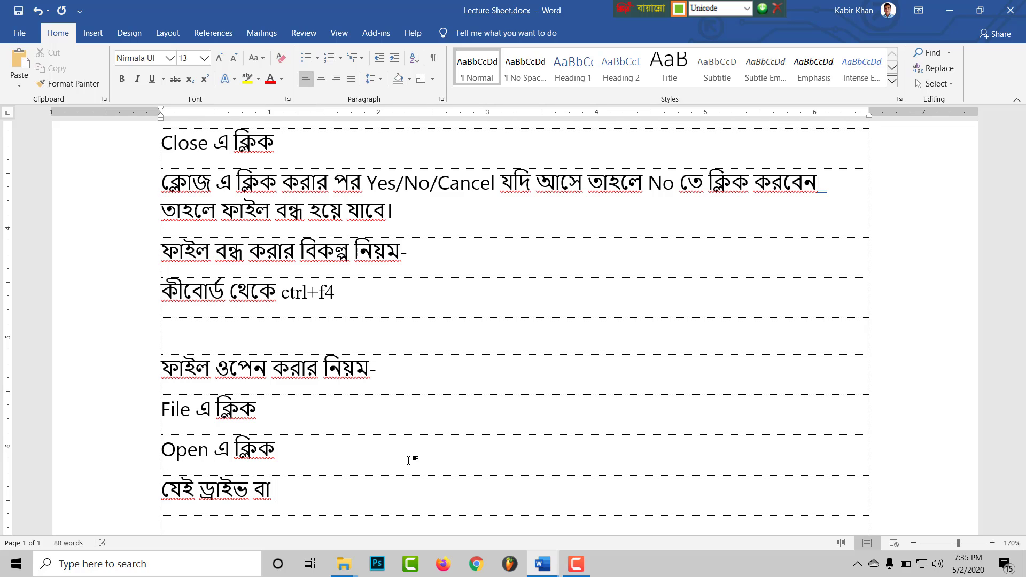
pyautogui.write('ফে')
pyautogui.write('ল্ডপ')
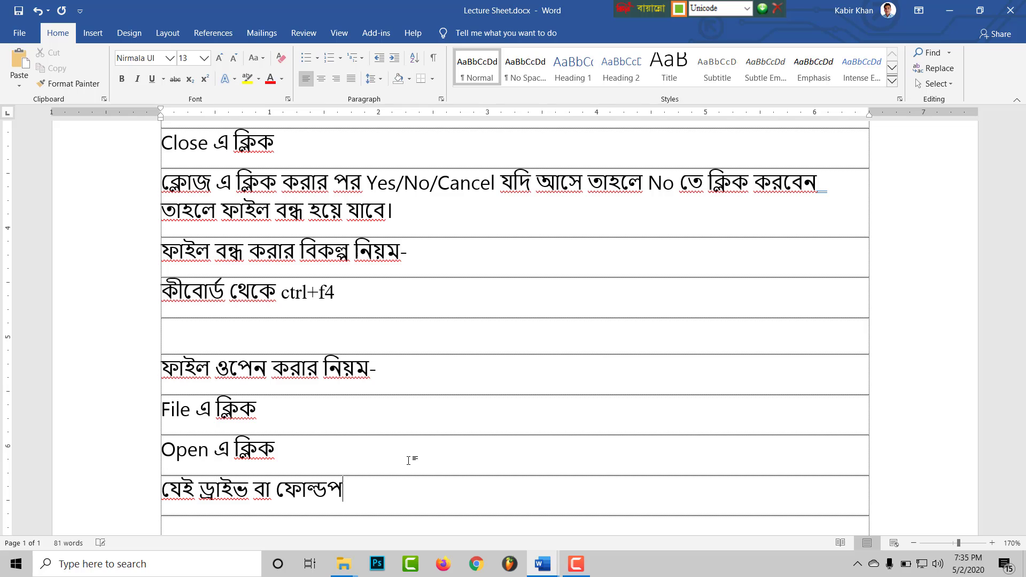
pyautogui.press('BackSpace')
pyautogui.write('ারে সেভ ')
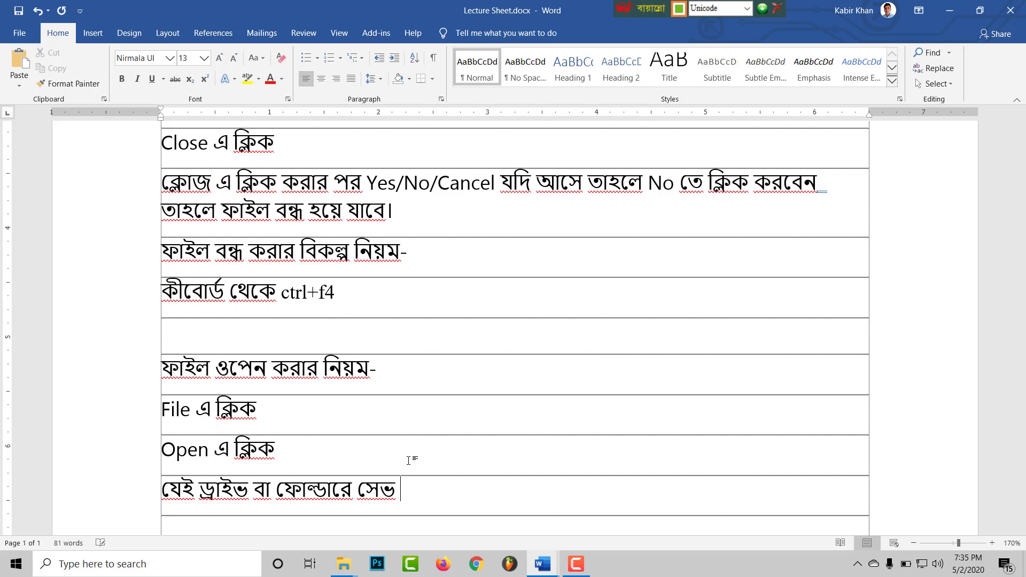
pyautogui.write('করেছেন সেখান')
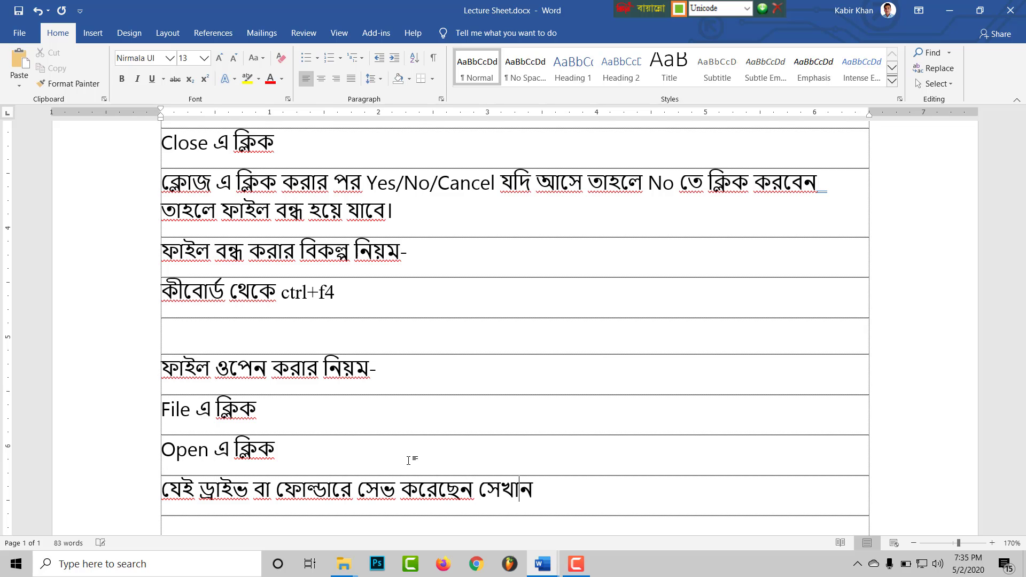
pyautogui.write('ে গিয়ে')
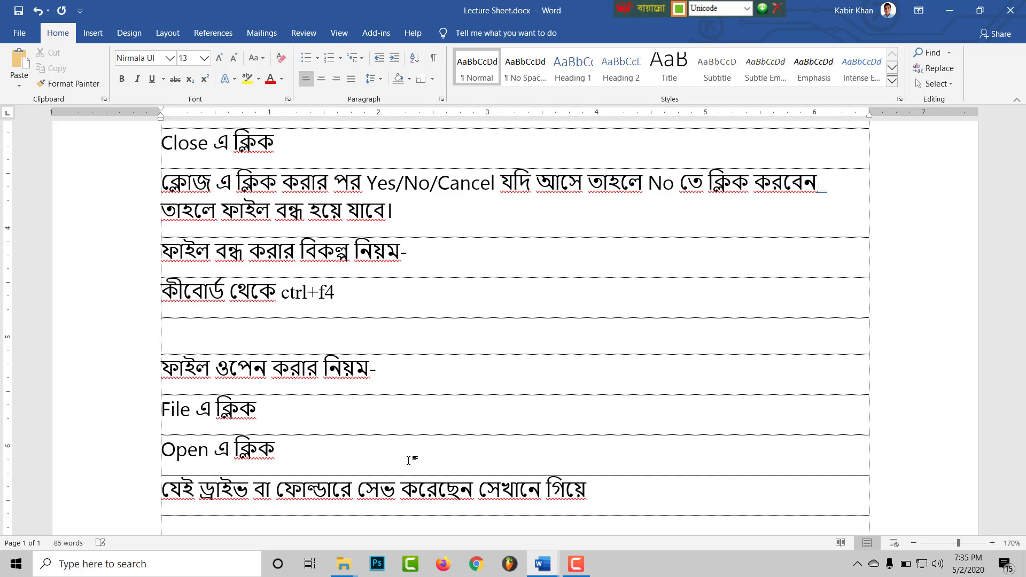
pyautogui.scroll(-2, 409, 461)
pyautogui.write('ফাইলে')
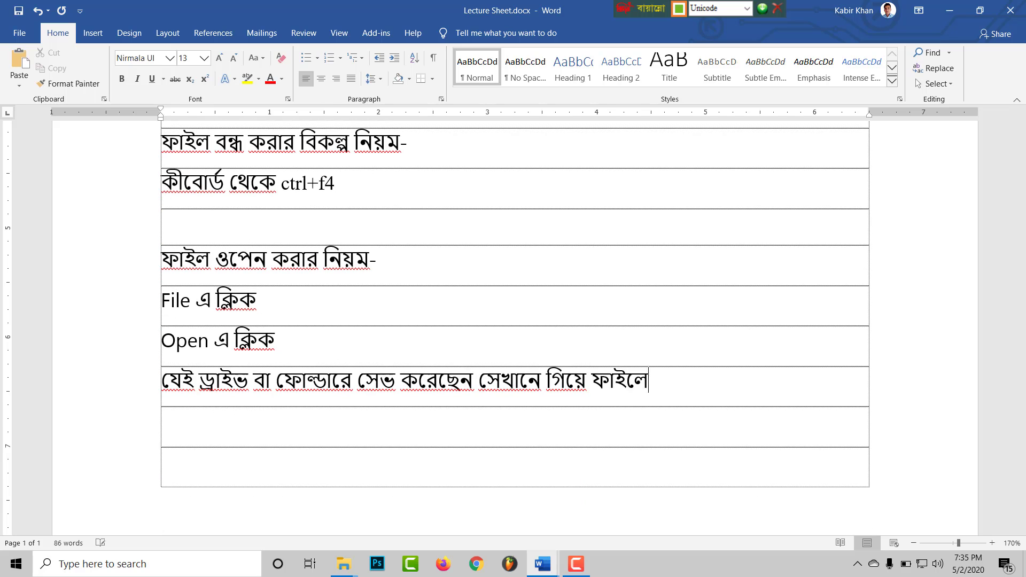
pyautogui.write('র উপর ড')
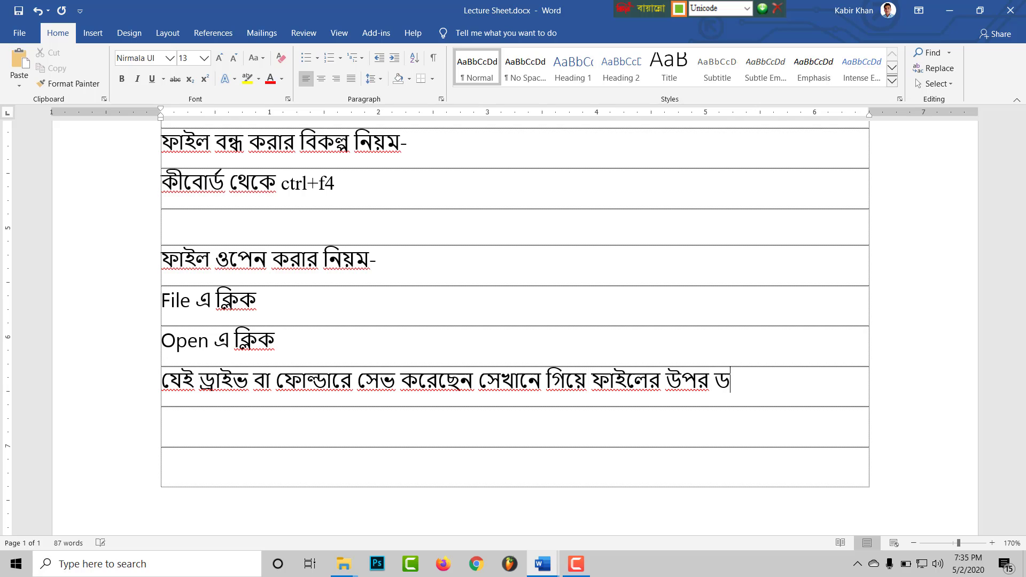
pyautogui.write('াবল ক্লিক ')
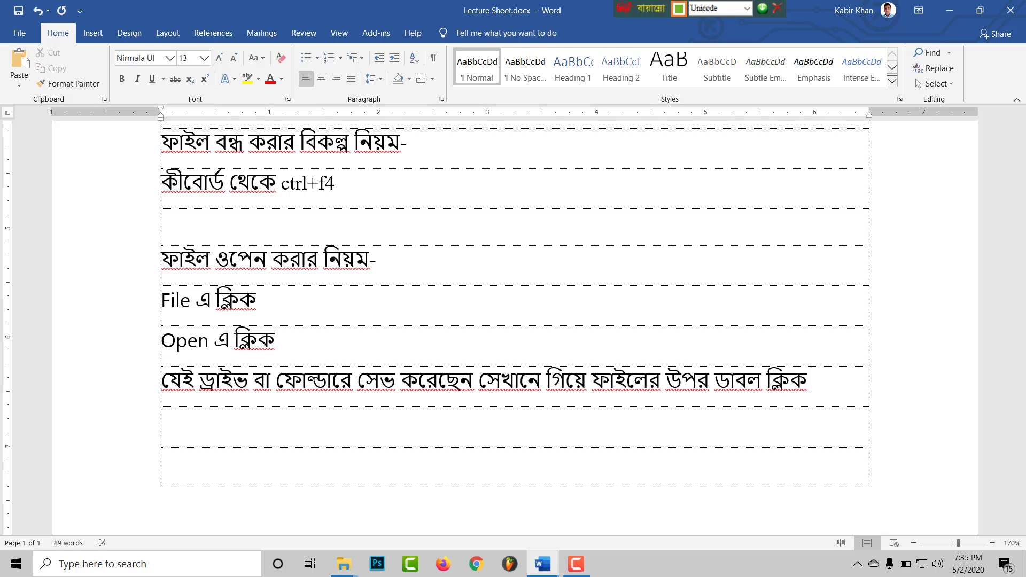
pyautogui.write('অথবা সিলেক্ট')
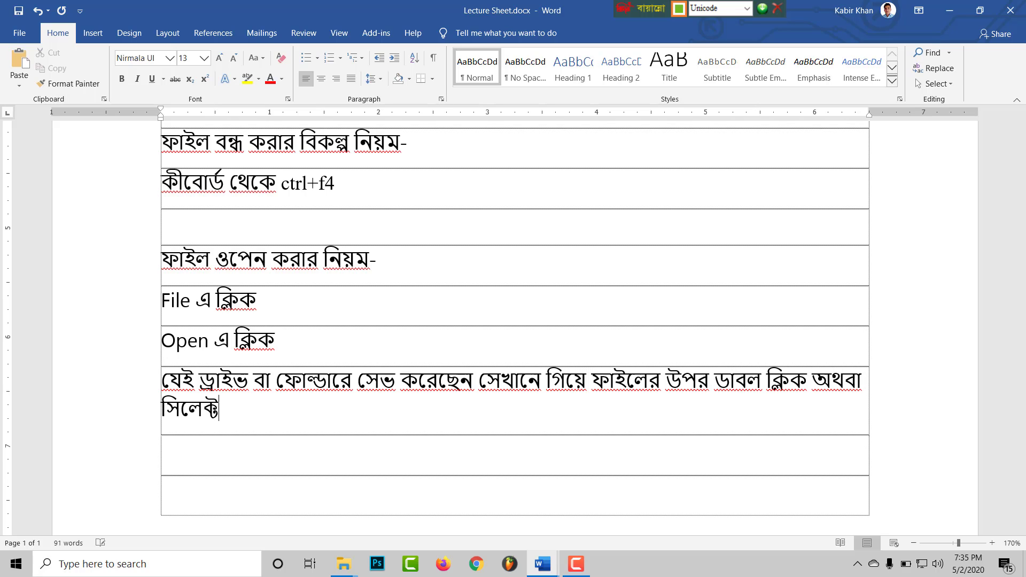
pyautogui.write(' করে')
pyautogui.hotkey('ctrl', 'alt', 'b')
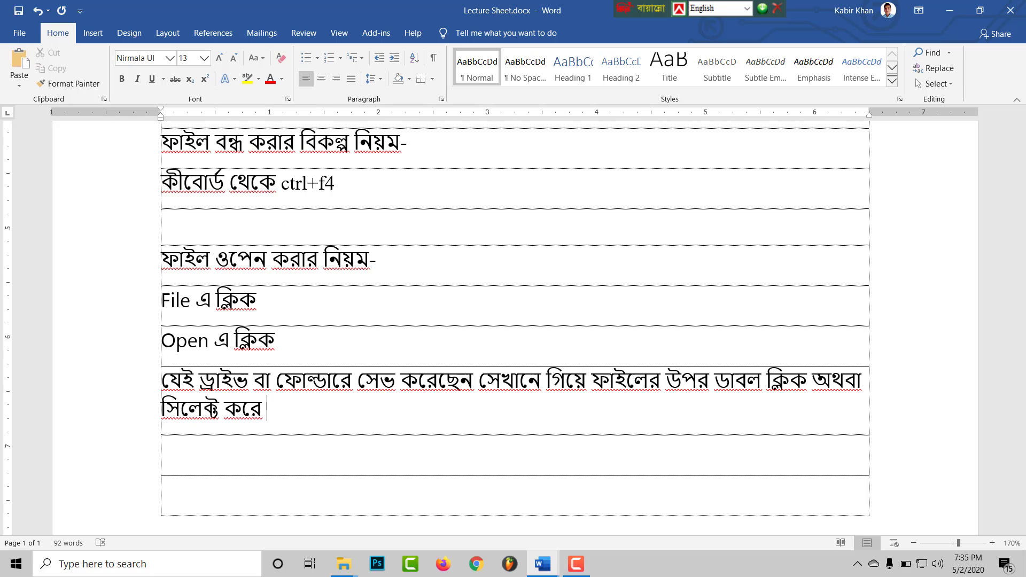
pyautogui.write('pen')
pyautogui.hotkey('ctrl', 'alt', 'b')
pyautogui.write('এ ')
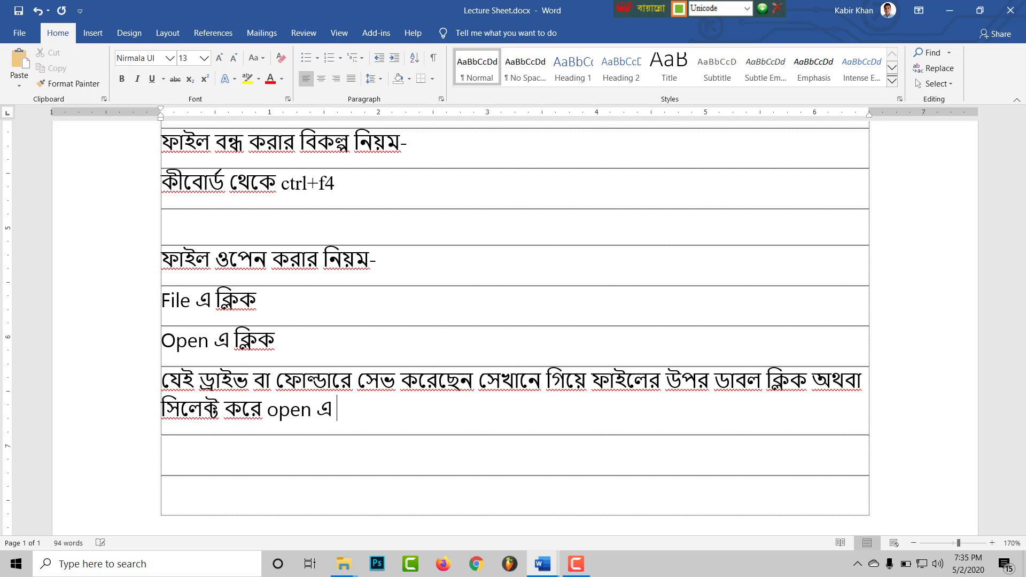
pyautogui.write('ক্লিক')
pyautogui.press('BackSpace')
pyautogui.press('BackSpace')
pyautogui.press('BackSpace')
pyautogui.press('BackSpace')
pyautogui.write('ক্লিক।')
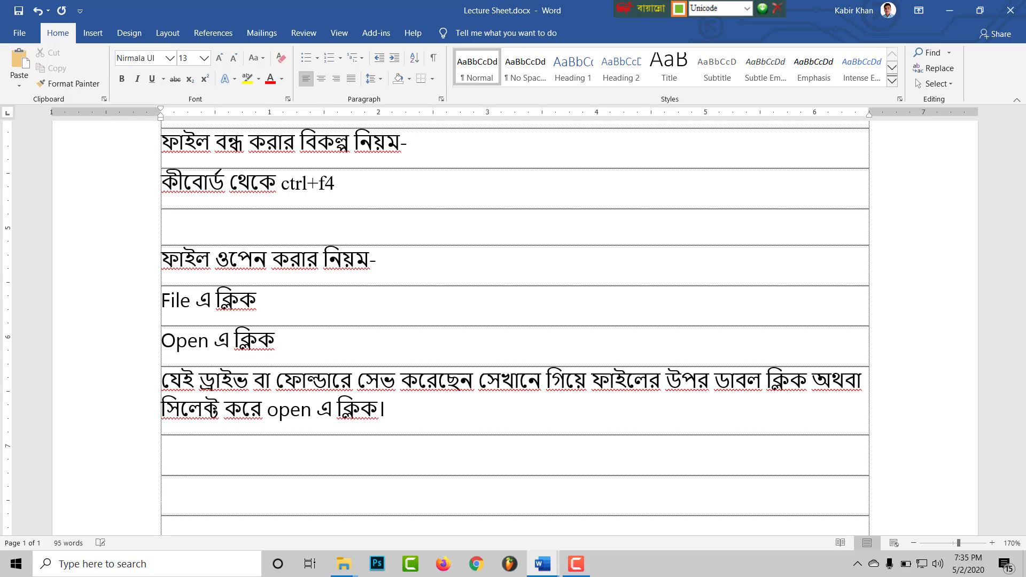
pyautogui.write('বি')
# Begin the row 'ফাইল ওপেন করার বিকল্প নিয়ম- কীবোর্ড থেকে ctrl+o'.
pyautogui.press('BackSpace')
pyautogui.press('BackSpace')
pyautogui.press('BackSpace')
pyautogui.write('ফাইল ওে')
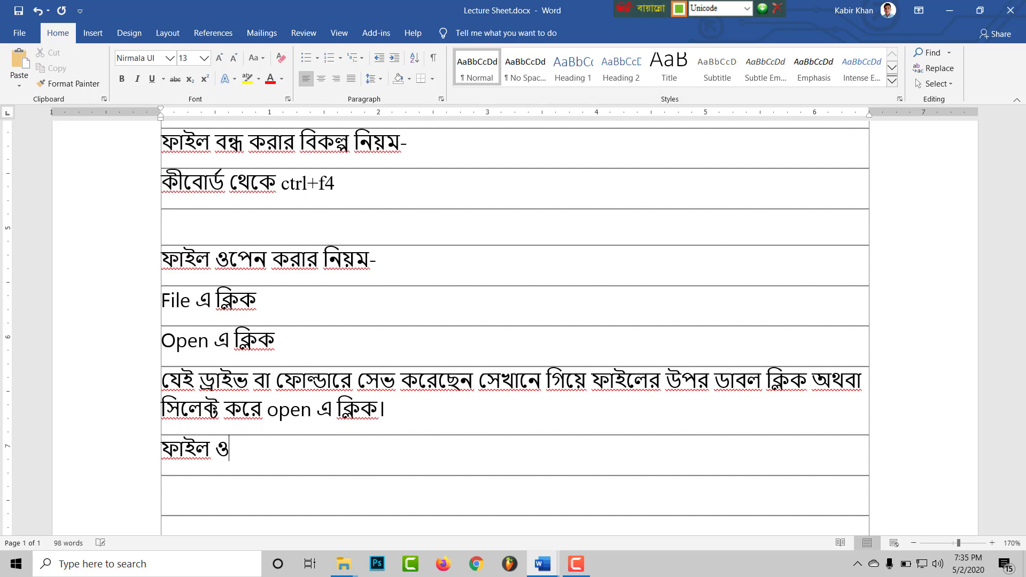
pyautogui.write('পন কর ার')
pyautogui.press('BackSpace')
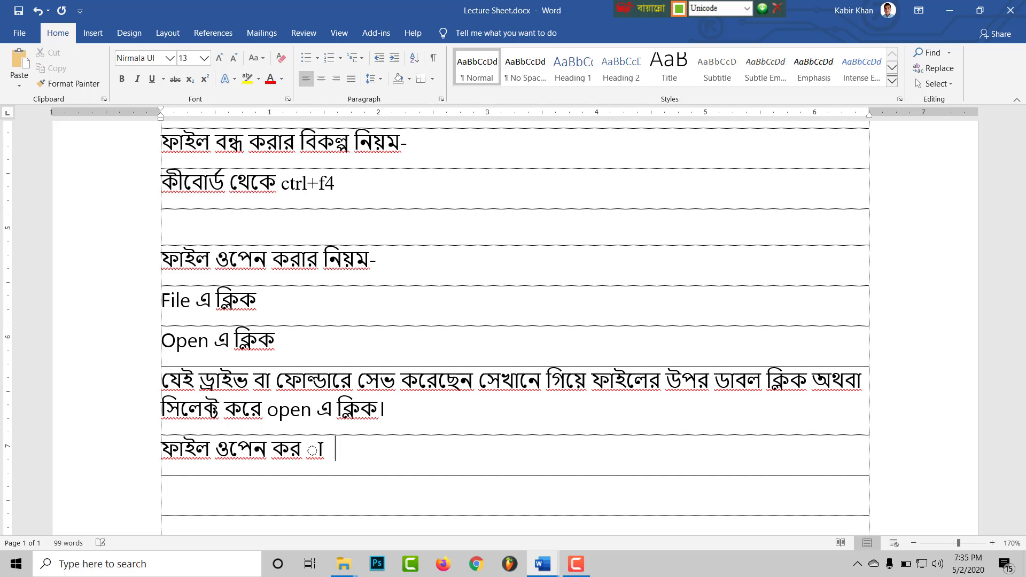
pyautogui.press('BackSpace')
pyautogui.press('BackSpace')
pyautogui.write('ার বিকল্প')
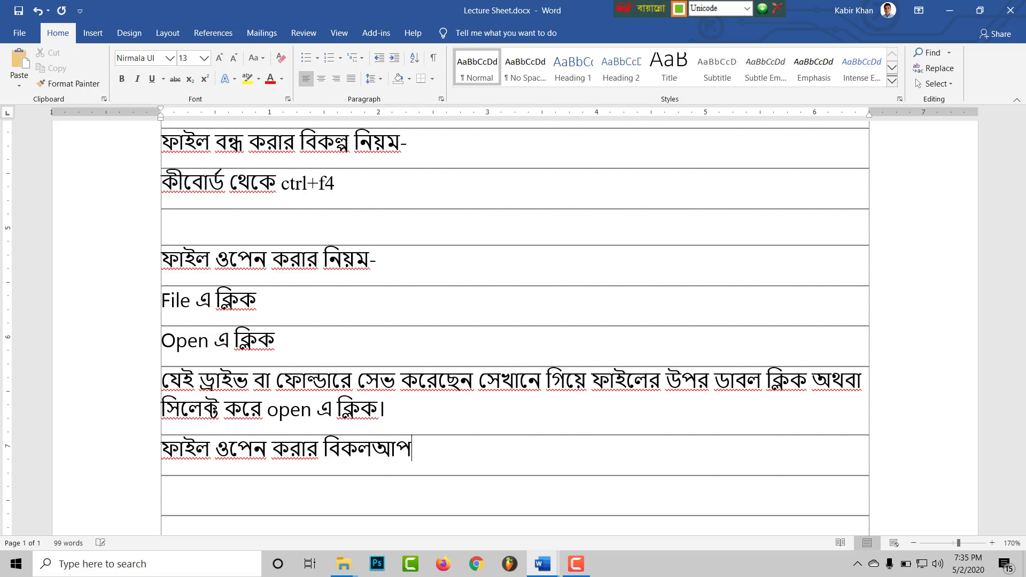
pyautogui.press('BackSpace')
pyautogui.press('BackSpace')
pyautogui.press('BackSpace')
pyautogui.write('কল্প')
pyautogui.write(' নিয়ম- ')
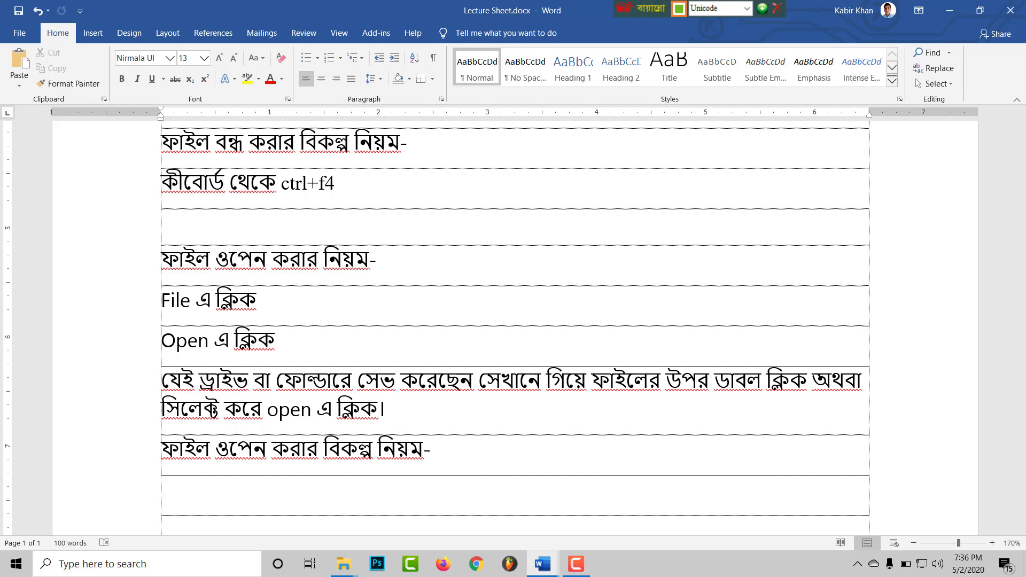
pyautogui.write('কীবোর্ড')
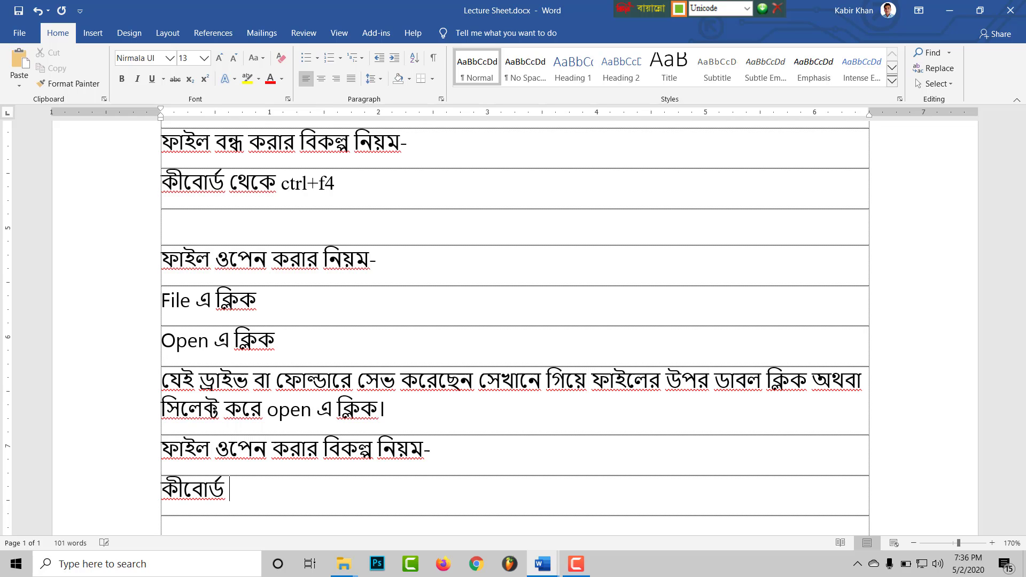
pyautogui.write(' থেকে')
pyautogui.press('F12')
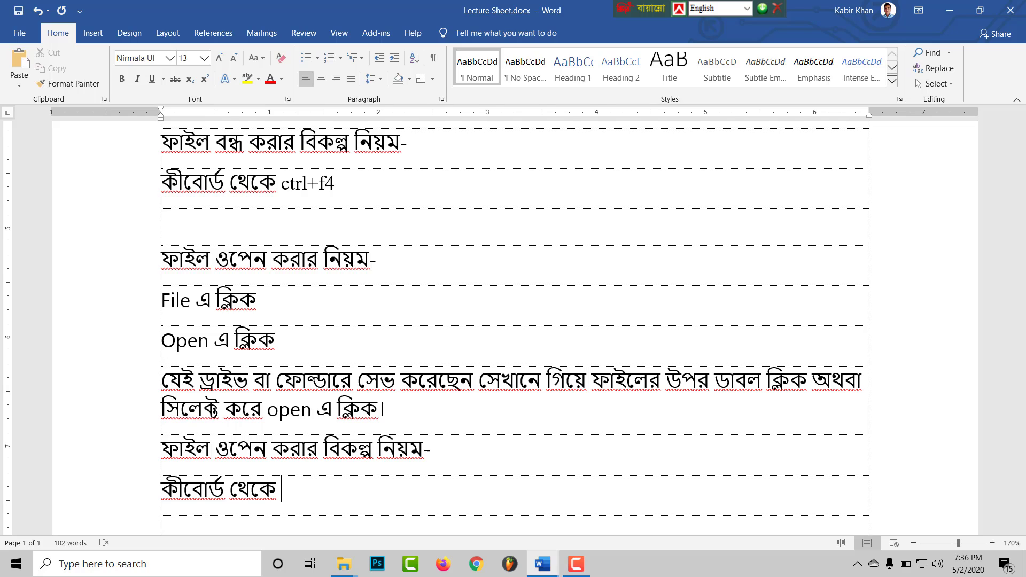
pyautogui.write('ctrl+')
pyautogui.write('o')
# Continue with 'চাপলে ওপেনের ডায়লগ বক্স আসবে সেইটা ব্যবহার করে আপনি কোন ড্রাইভ বা ফোল্ডারে'.
pyautogui.hotkey('ctrl', 'alt', 'b')
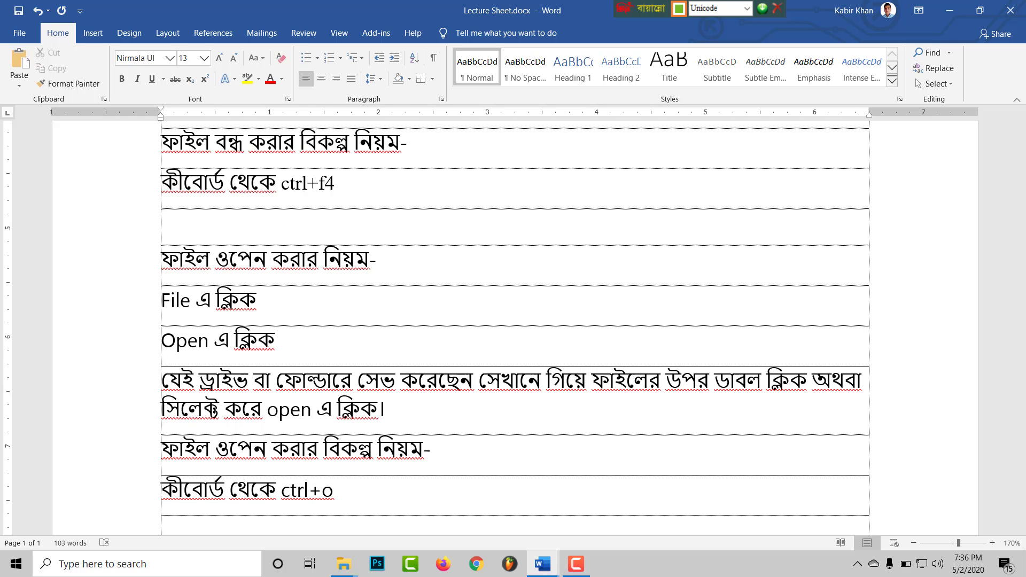
pyautogui.write(' চাপলে ওপে')
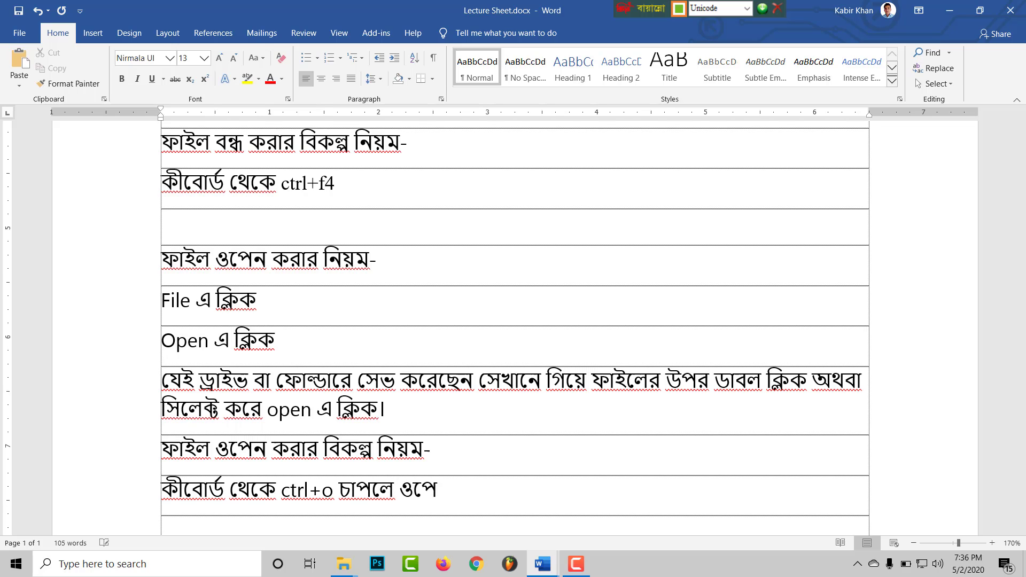
pyautogui.write('নের ডায়')
pyautogui.write('ালগ')
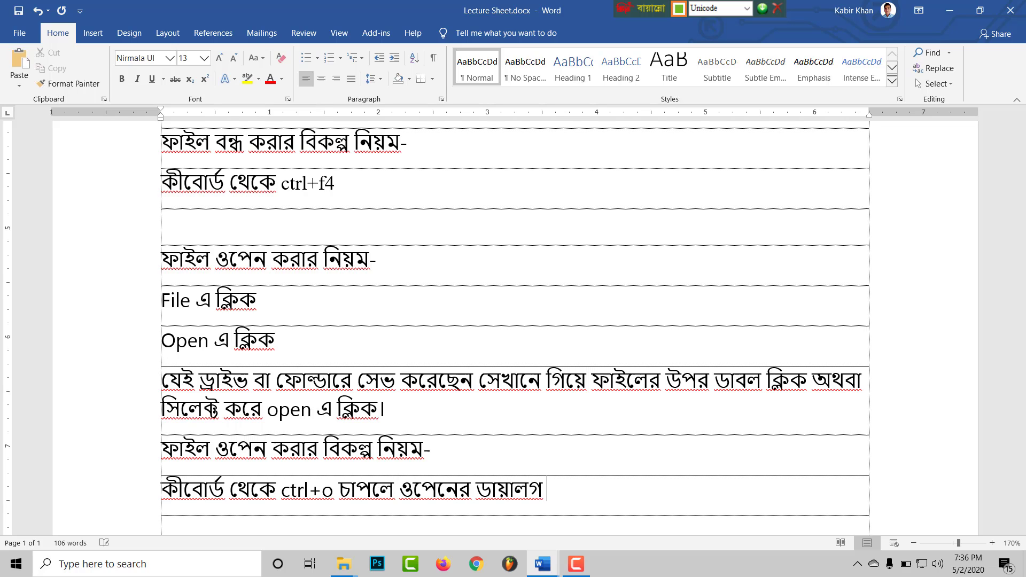
pyautogui.write(' বক্স ্াসবে ')
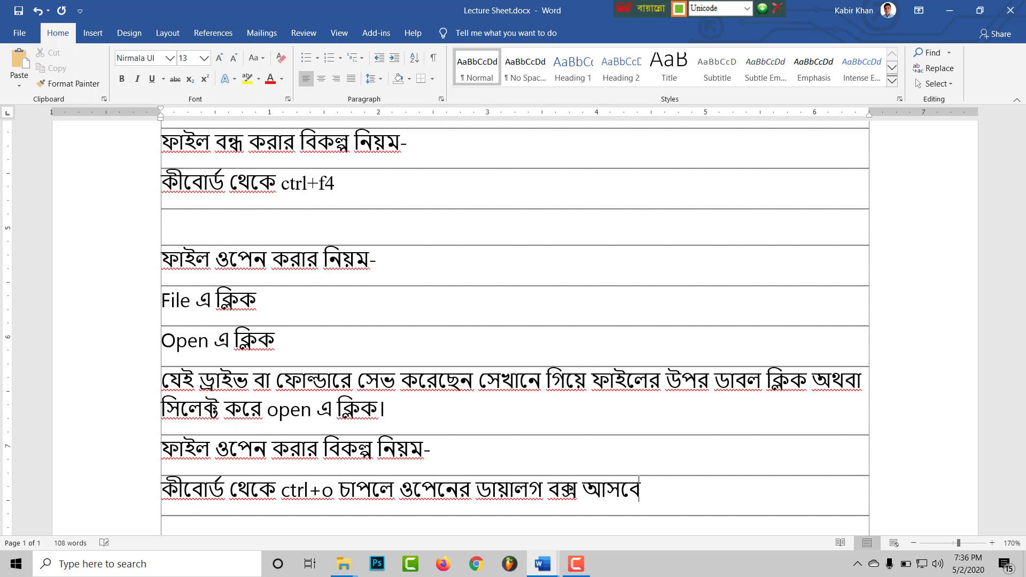
pyautogui.write('সেখ')
pyautogui.press('BackSpace')
pyautogui.press('BackSpace')
pyautogui.press('BackSpace')
pyautogui.write('সেইটা ব্যব')
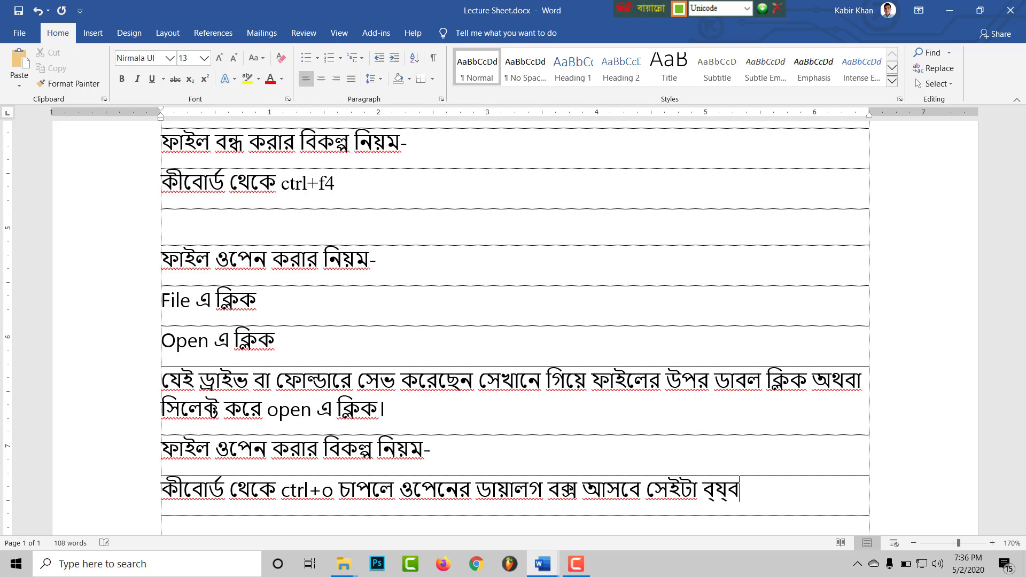
pyautogui.write('হ')
pyautogui.press('BackSpace')
pyautogui.press('BackSpace')
pyautogui.press('BackSpace')
pyautogui.press('BackSpace')
pyautogui.write('ব')
pyautogui.write('্যবা')
pyautogui.press('BackSpace')
pyautogui.write('হার ক')
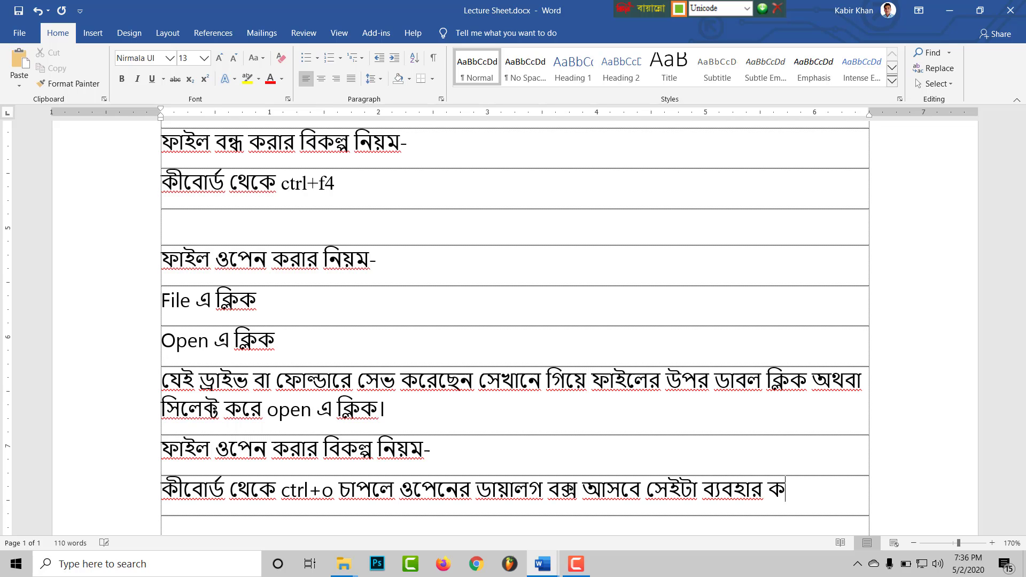
pyautogui.write('রে আপনি কোন ')
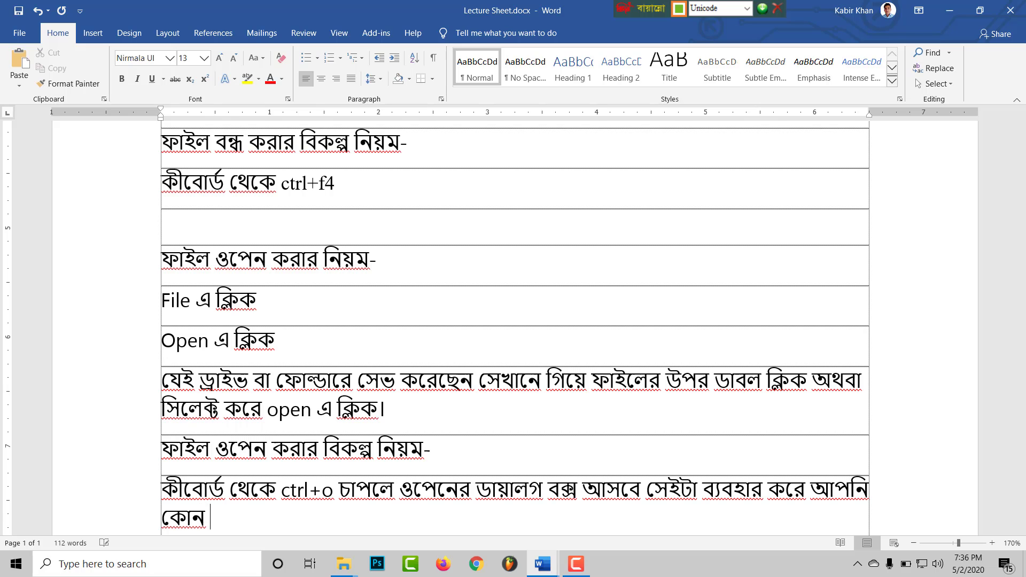
pyautogui.write('ড্রাইভ বা')
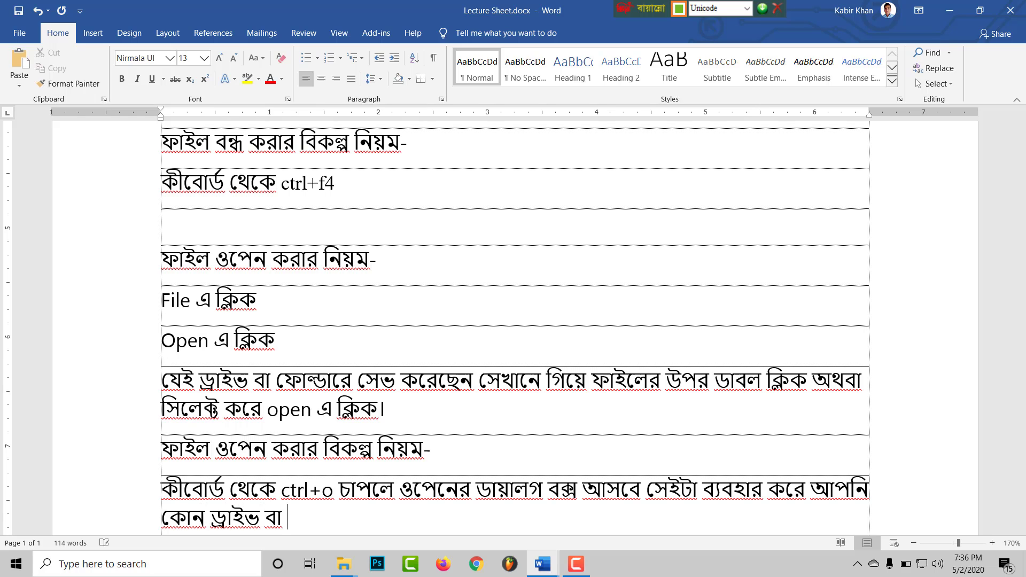
pyautogui.write(' ফোল্ডারে')
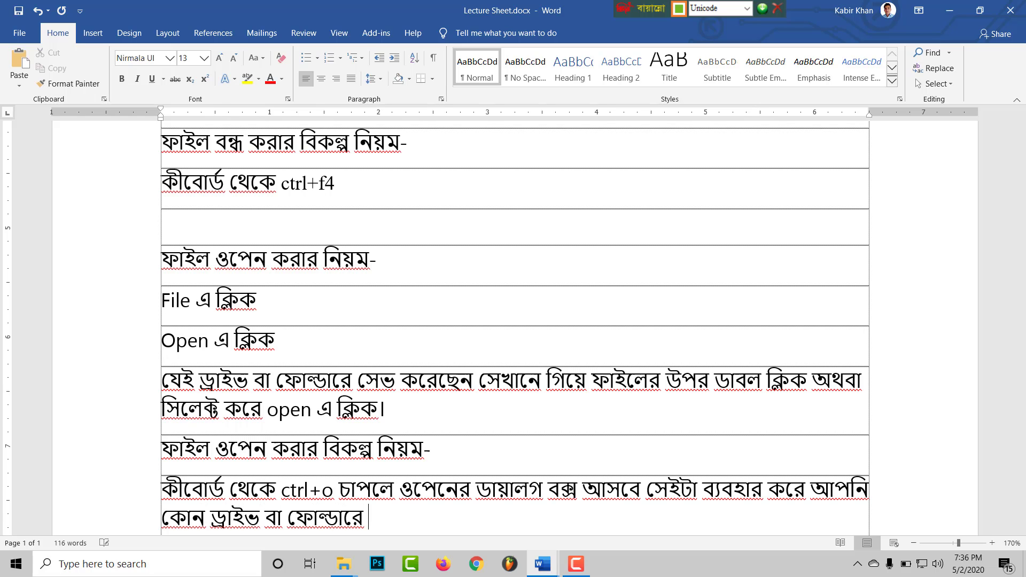
# Finish with 'ফাইল রেখেছেন সেখানে গিয়ে ফাইলের উপর ডাবল ক্লিক।', fixing typos along the way.
pyautogui.scroll(-2, 513, 321)
pyautogui.scroll(-2, 513, 267)
pyautogui.write('চা')
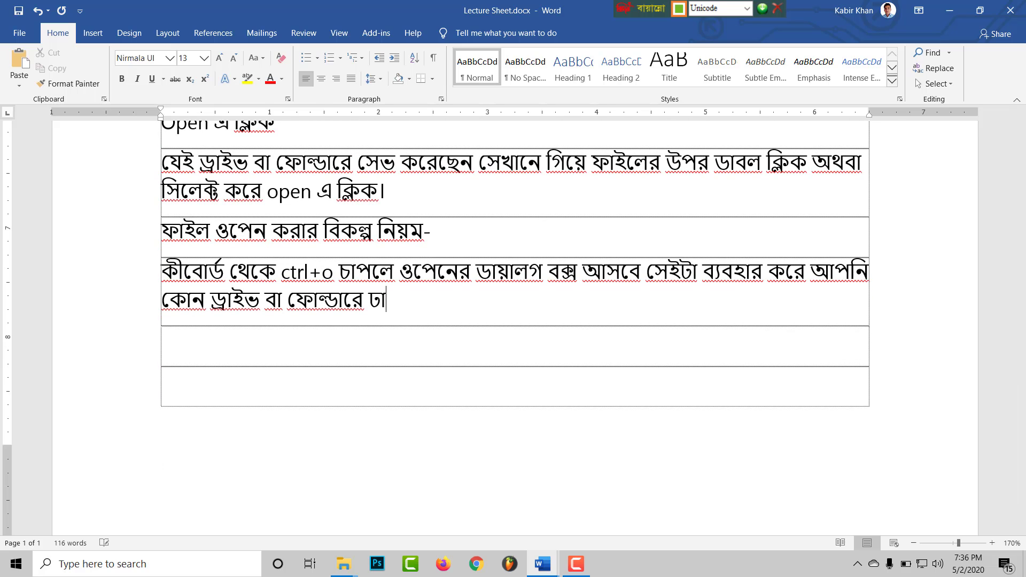
pyautogui.write('ইল')
pyautogui.press('BackSpace')
pyautogui.press('BackSpace')
pyautogui.press('BackSpace')
pyautogui.press('BackSpace')
pyautogui.write('ফ')
pyautogui.write('াব')
pyautogui.press('BackSpace')
pyautogui.press('BackSpace')
pyautogui.write('্িল')
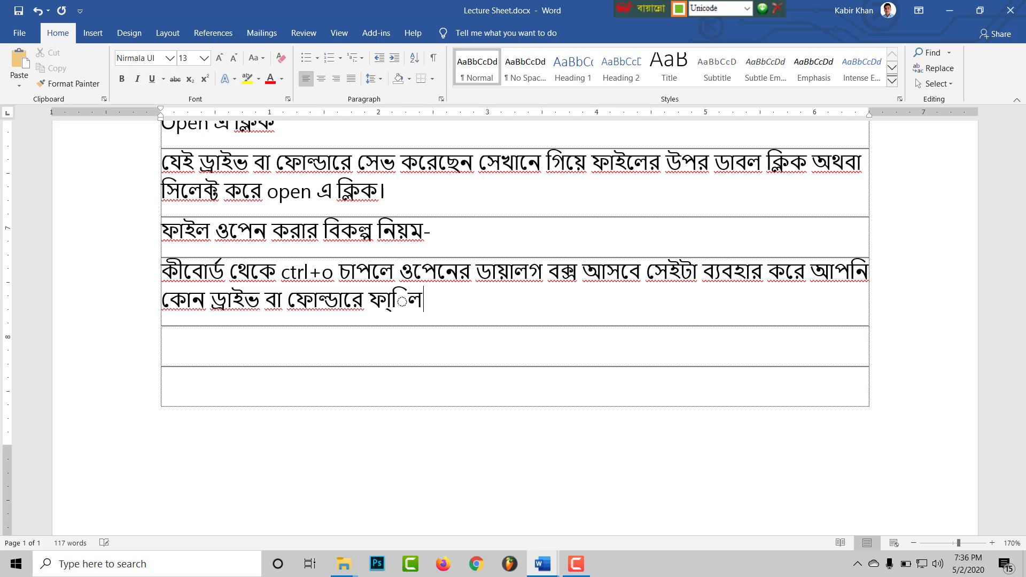
pyautogui.press('BackSpace')
pyautogui.press('BackSpace')
pyautogui.write('ারে ফাই')
pyautogui.press('BackSpace')
pyautogui.press('BackSpace')
pyautogui.write('াইল রেখে')
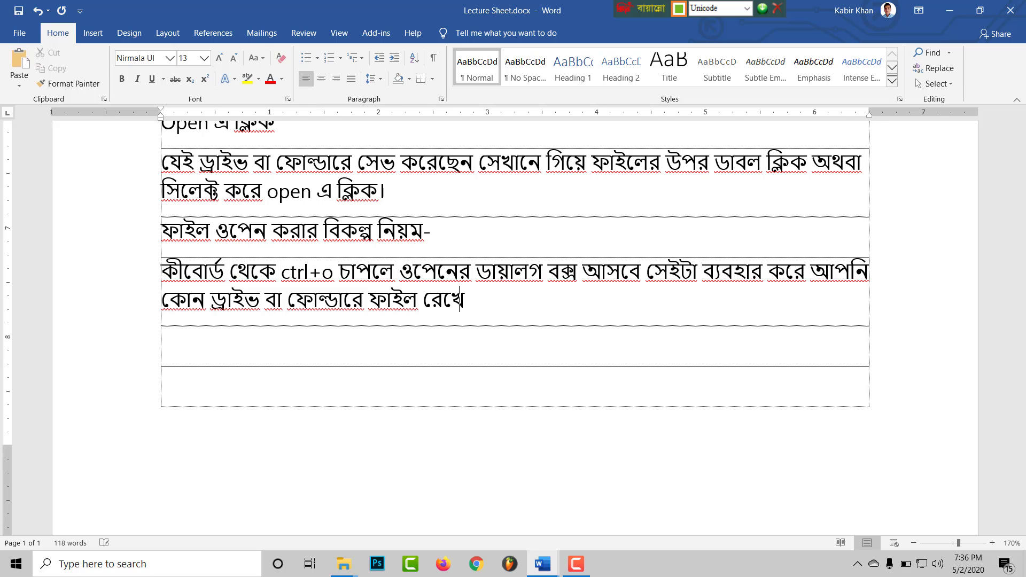
pyautogui.write('ছেন সেখা')
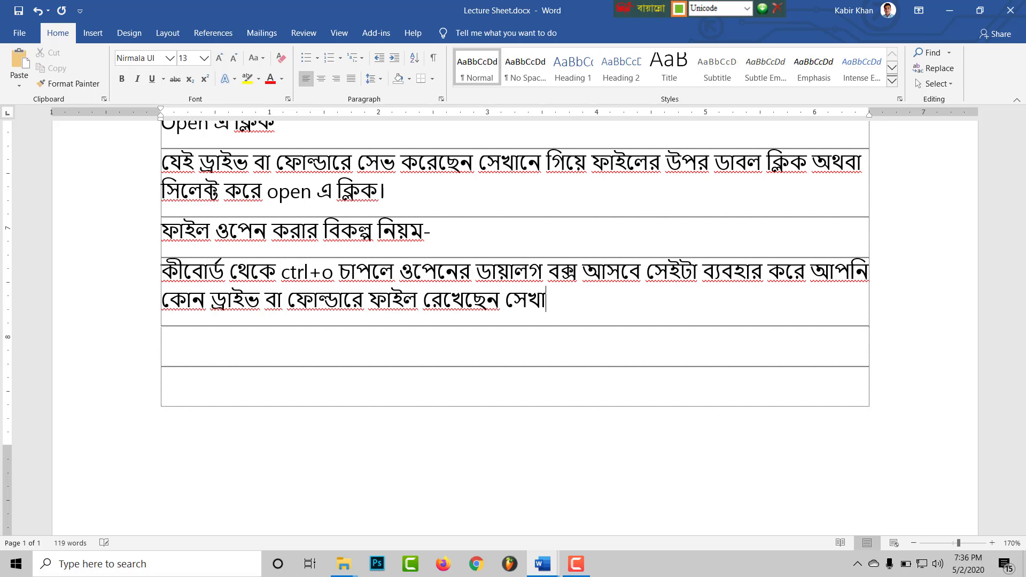
pyautogui.write('নে গিয়ে পা')
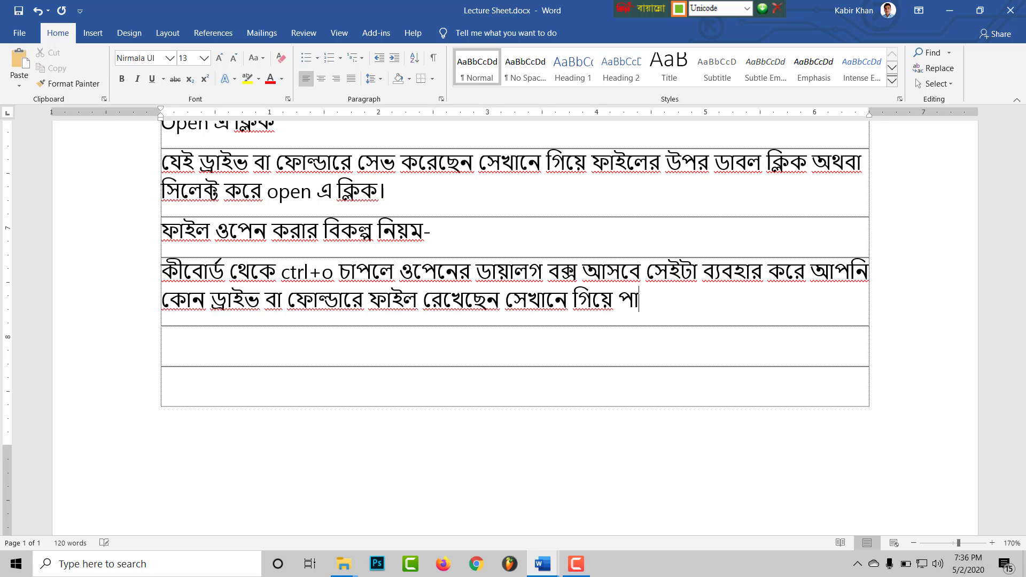
pyautogui.press('BackSpace')
pyautogui.press('BackSpace')
pyautogui.write('ফাইলের ')
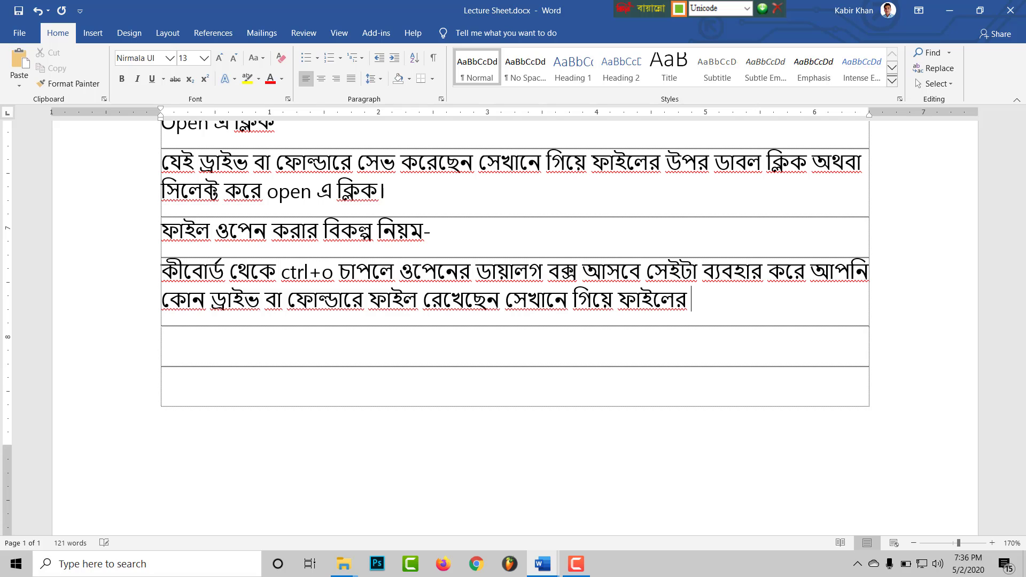
pyautogui.write('উপর ি')
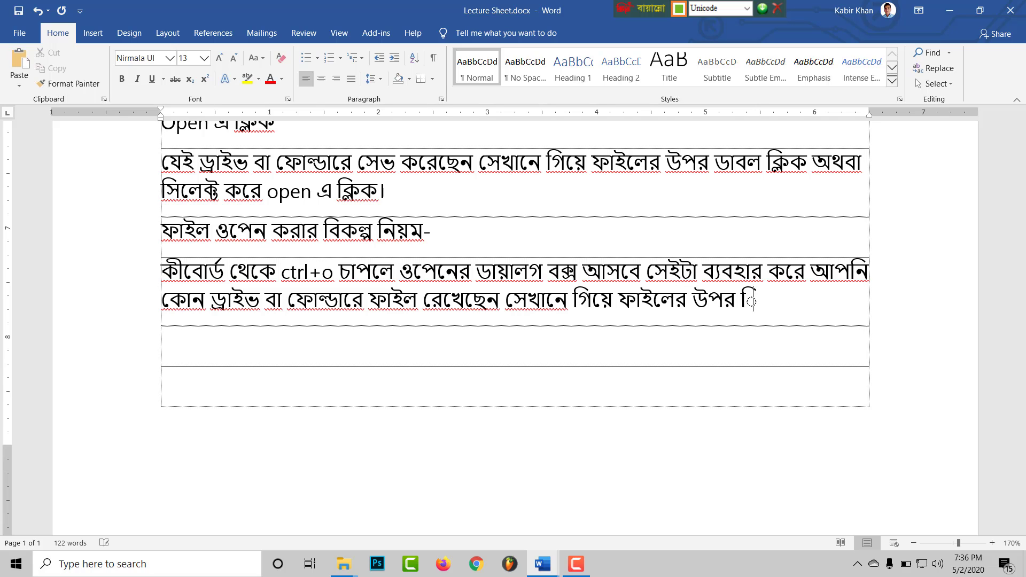
pyautogui.press('BackSpace')
pyautogui.write('ডাবল ক্লি')
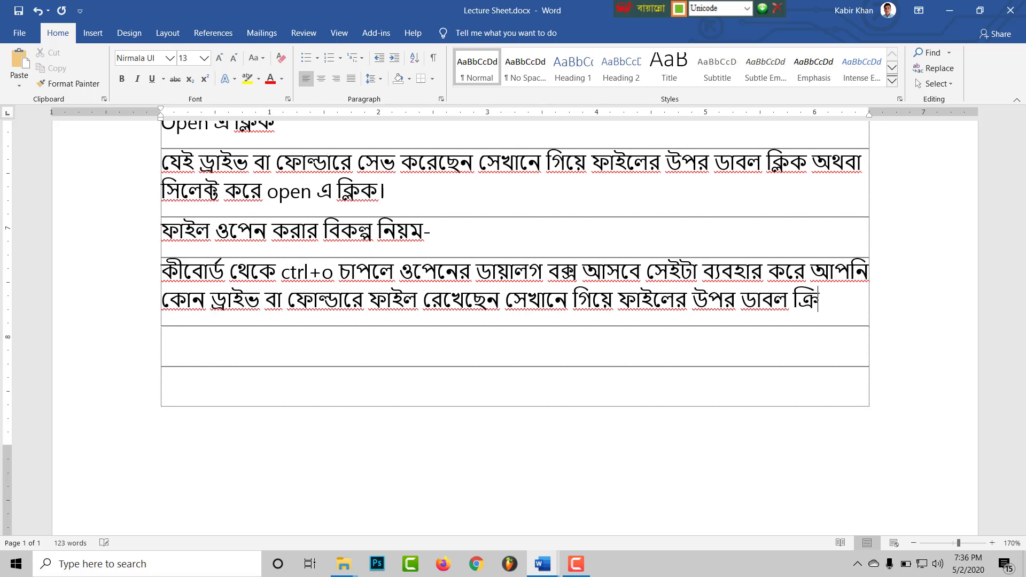
pyautogui.write('ক।')
pyautogui.press('BackSpace')
pyautogui.press('BackSpace')
pyautogui.press('BackSpace')
pyautogui.press('BackSpace')
pyautogui.press('BackSpace')
pyautogui.press('BackSpace')
pyautogui.write('ক্')
pyautogui.write('লিক।')
# Scroll through the whole Lecture Sheet, then save it with Ctrl+S.
pyautogui.scroll(2, 195, 394)
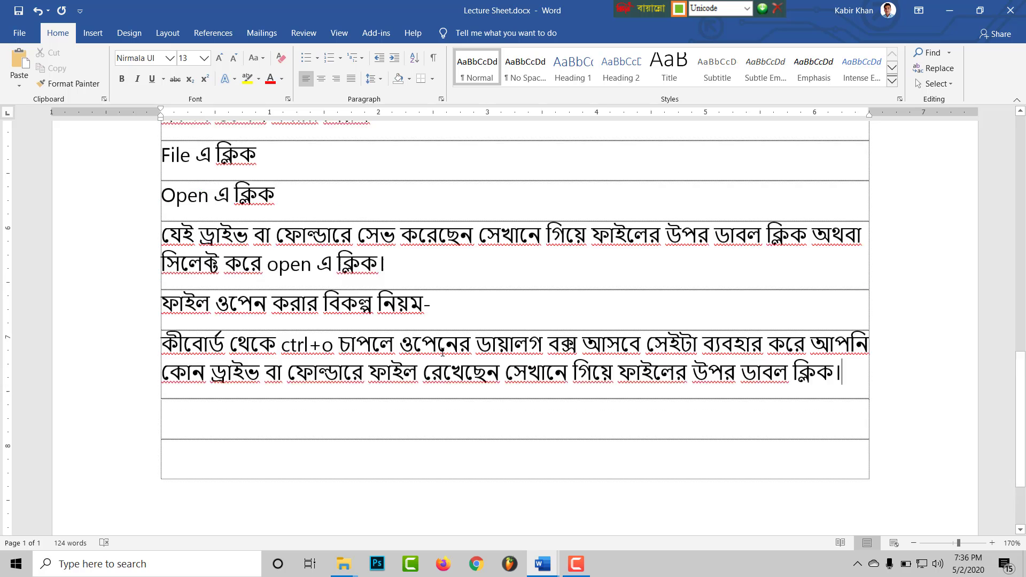
pyautogui.scroll(3, 321, 375)
pyautogui.scroll(2, 443, 352)
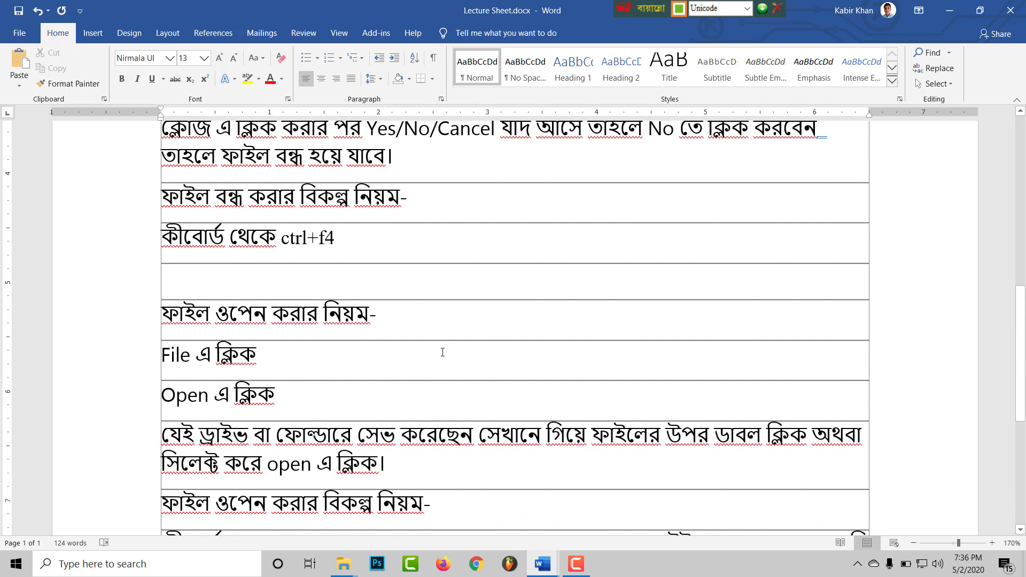
pyautogui.click(543, 563)
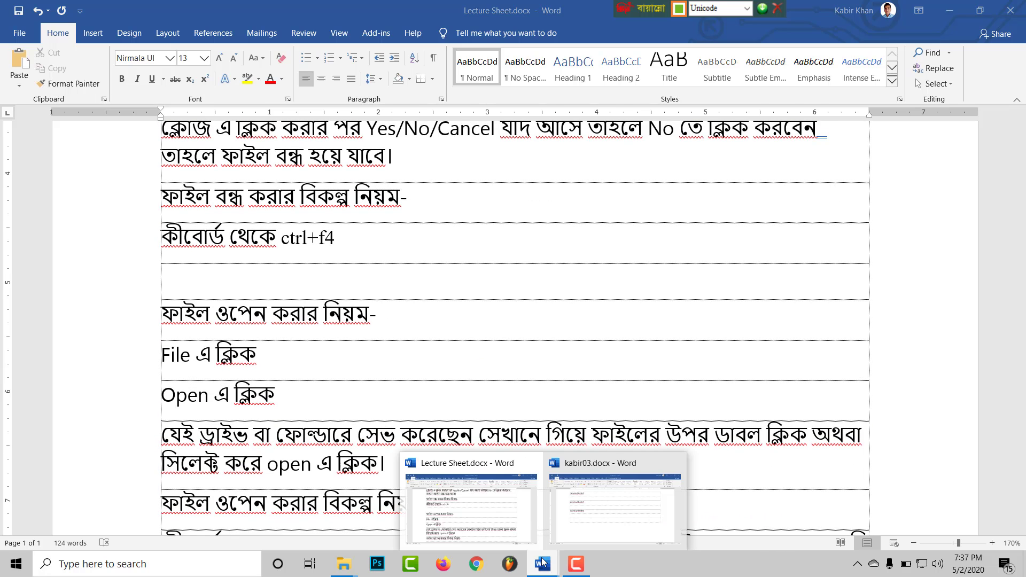
pyautogui.scroll(5, 465, 320)
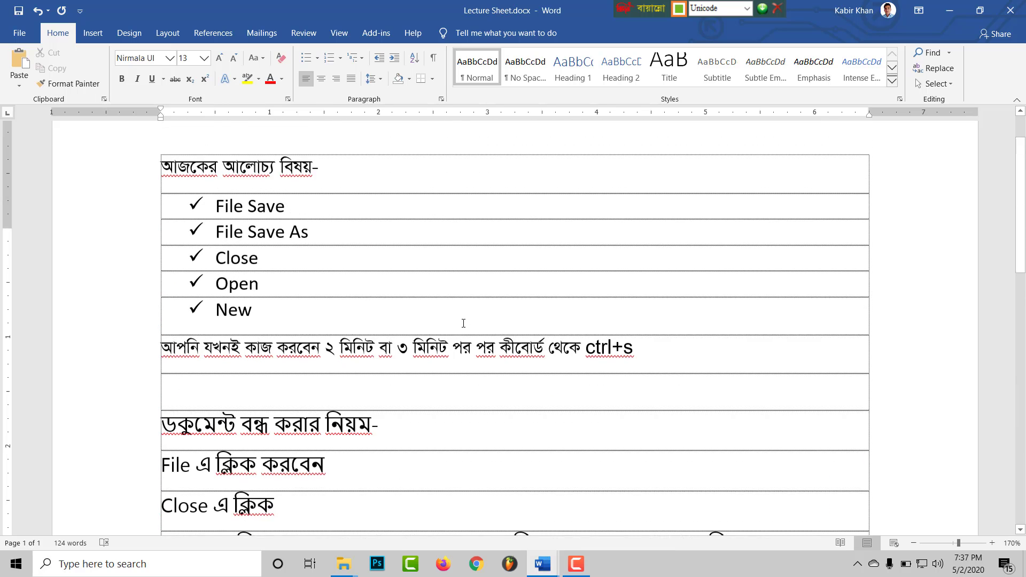
pyautogui.scroll(3, 374, 324)
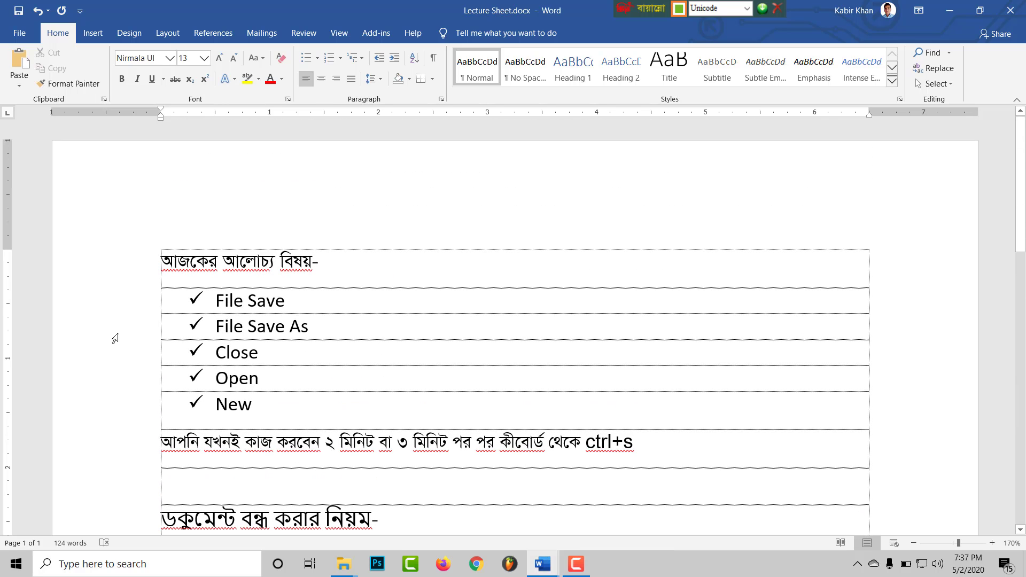
pyautogui.scroll(-3, 449, 456)
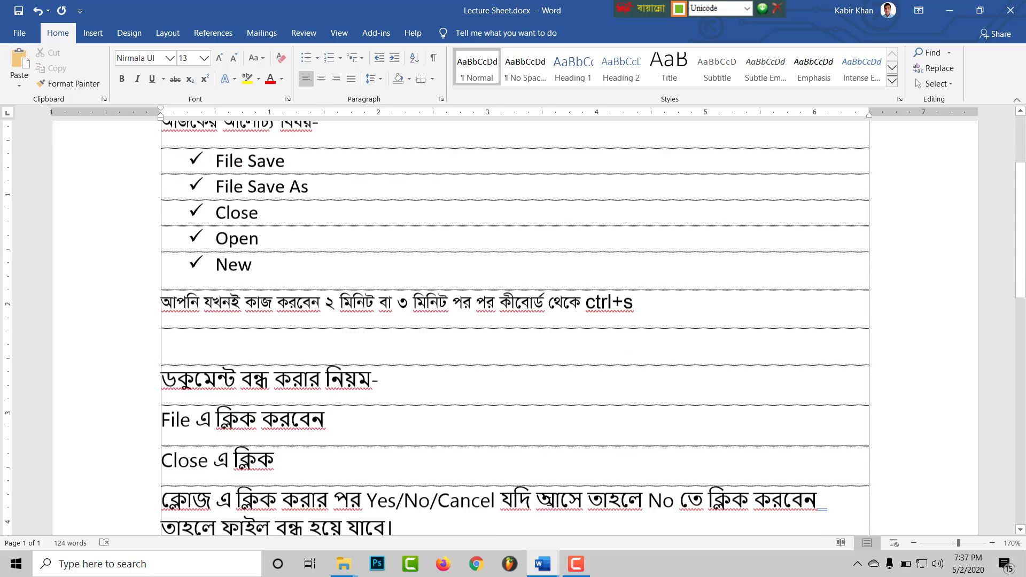
pyautogui.scroll(-4, 527, 485)
pyautogui.scroll(-4, 527, 484)
pyautogui.scroll(-3, 526, 484)
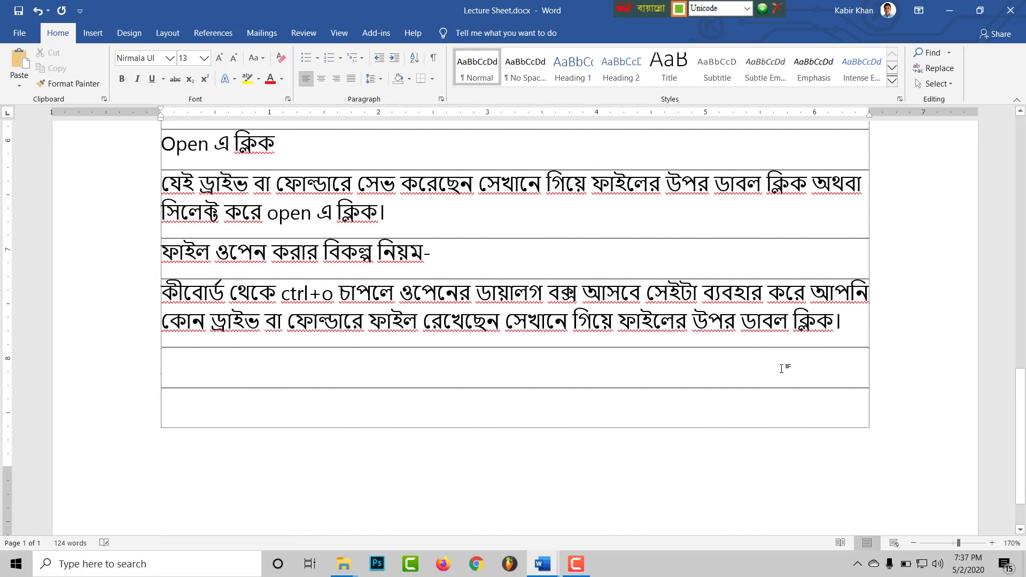
pyautogui.hotkey('ctrl', 's')
pyautogui.scroll(-1, 575, 508)
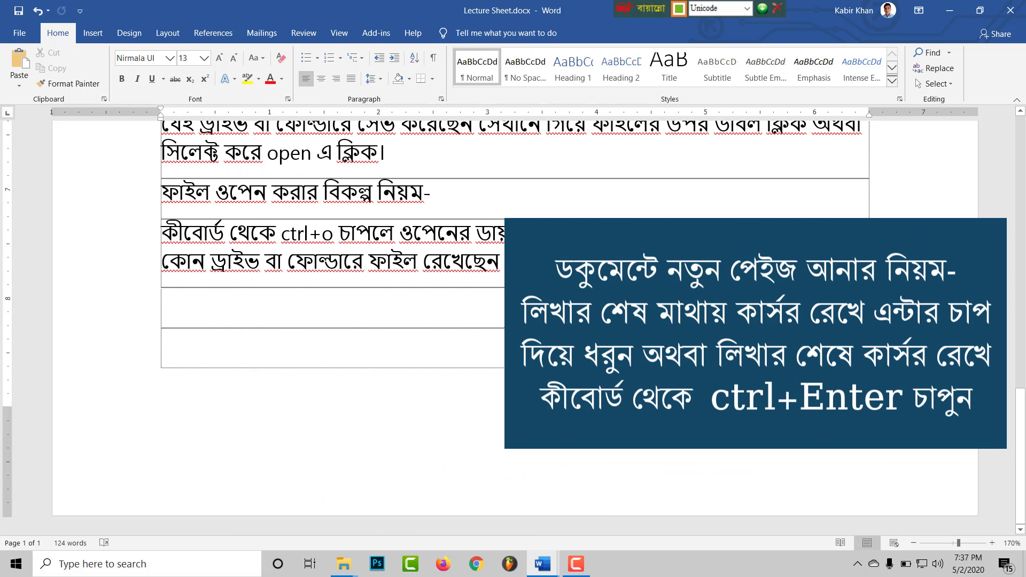
# Type test text in the empty row, then select and delete it.
pyautogui.write('ুুদিকিদুিকদাু')
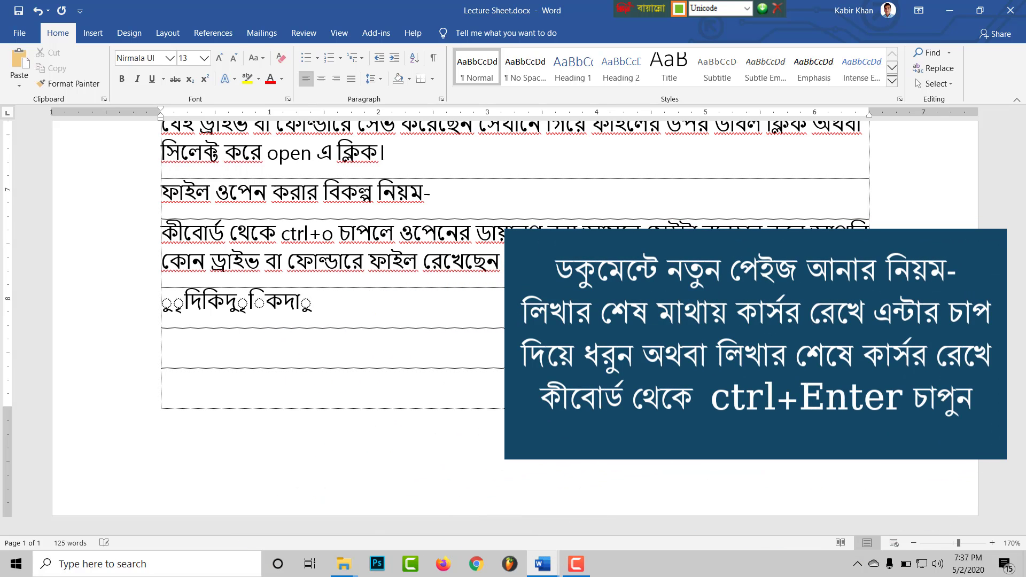
pyautogui.moveTo(165, 302); pyautogui.dragTo(315, 302)
pyautogui.press('BackSpace')
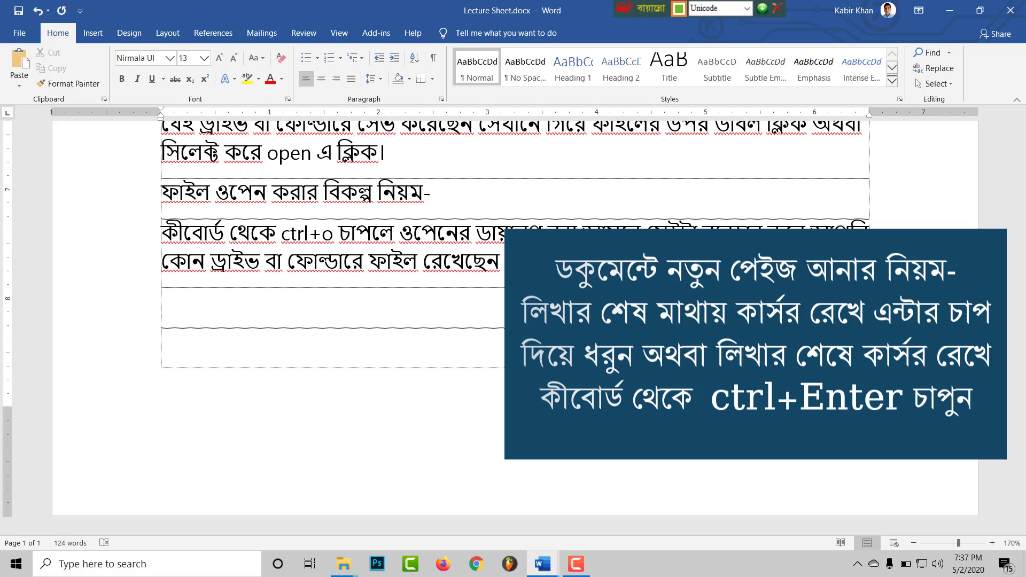
# Insert a page break with Ctrl+Enter, undo and redo it, then remove it.
pyautogui.hotkey('ctrl', 'Return')
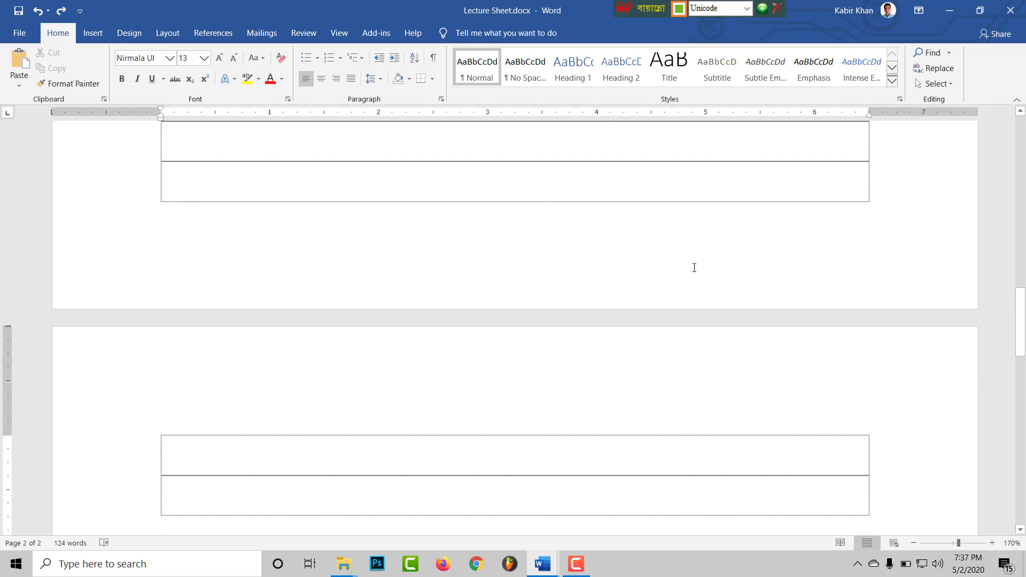
pyautogui.hotkey('ctrl', 'z')
pyautogui.hotkey('ctrl', 'z')
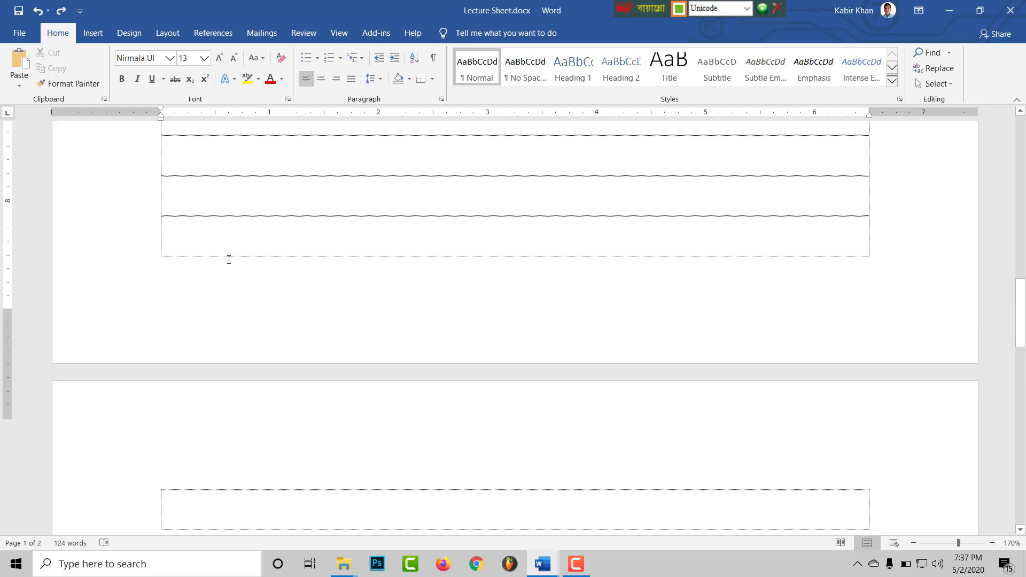
pyautogui.scroll(3, 227, 321)
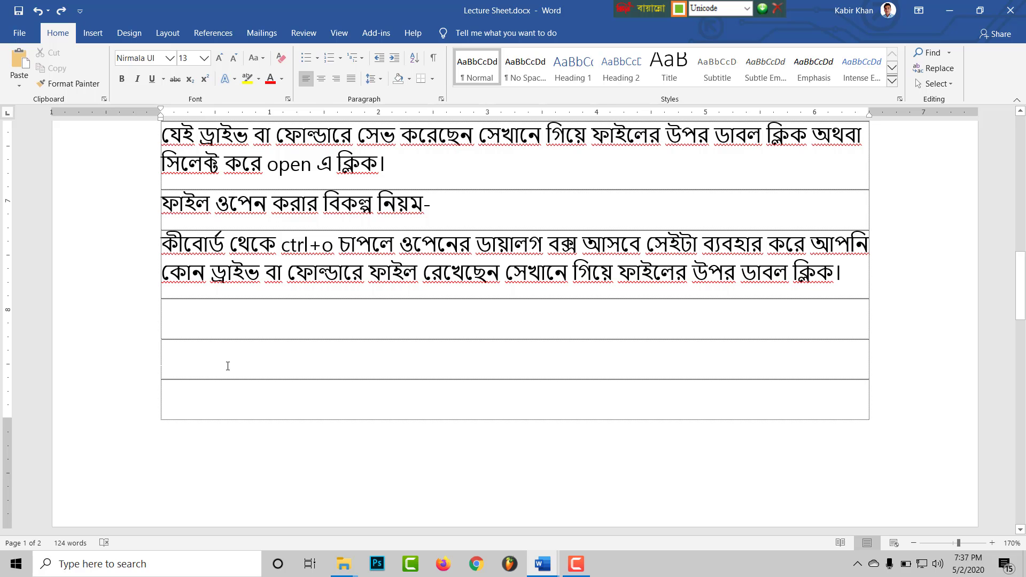
pyautogui.hotkey('ctrl', 'y')
pyautogui.hotkey('ctrl', 'y')
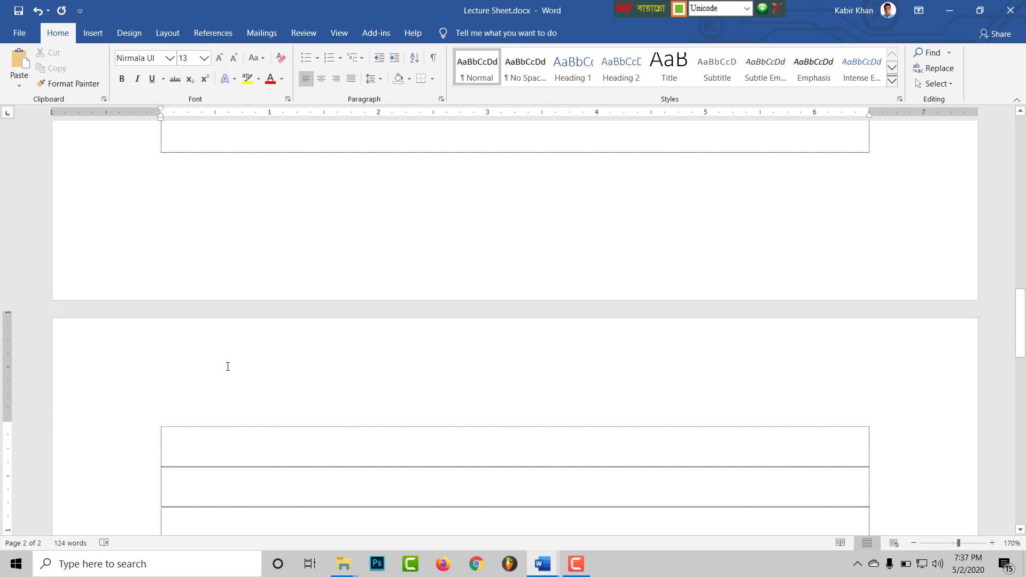
pyautogui.press('BackSpace')
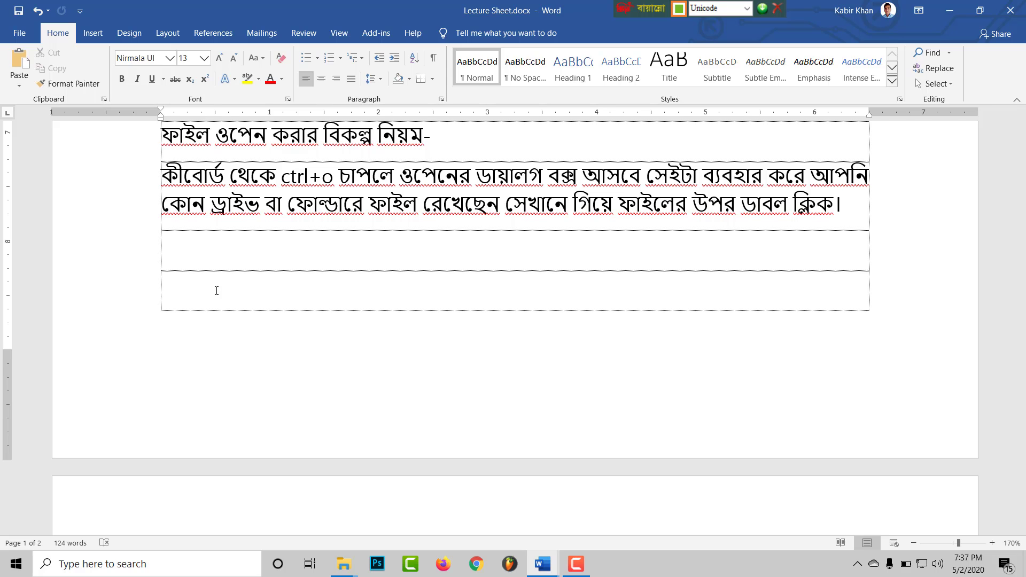
# Show the File > New template gallery, then return to the lecture sheet.
pyautogui.click(19, 33)
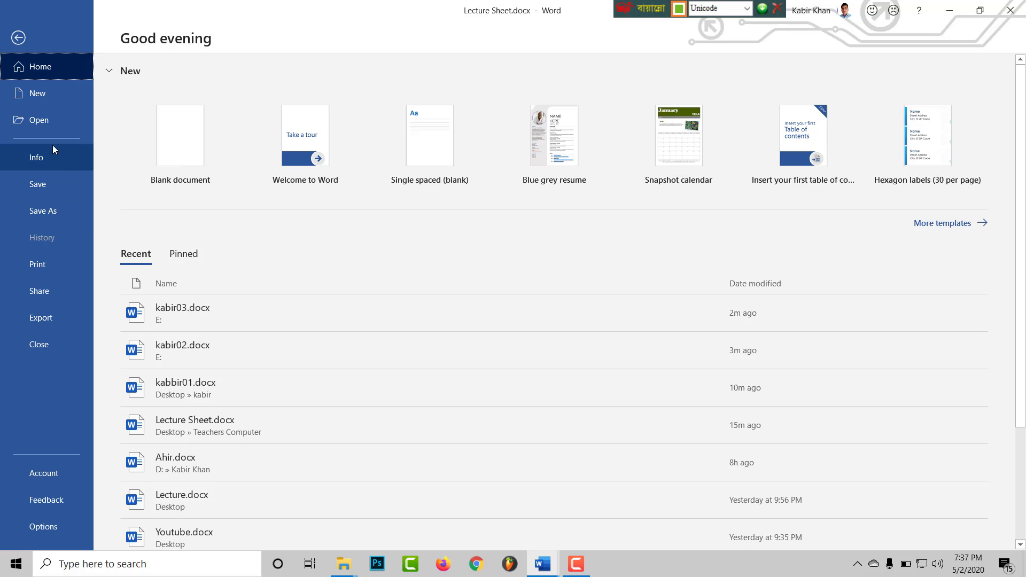
pyautogui.click(45, 99)
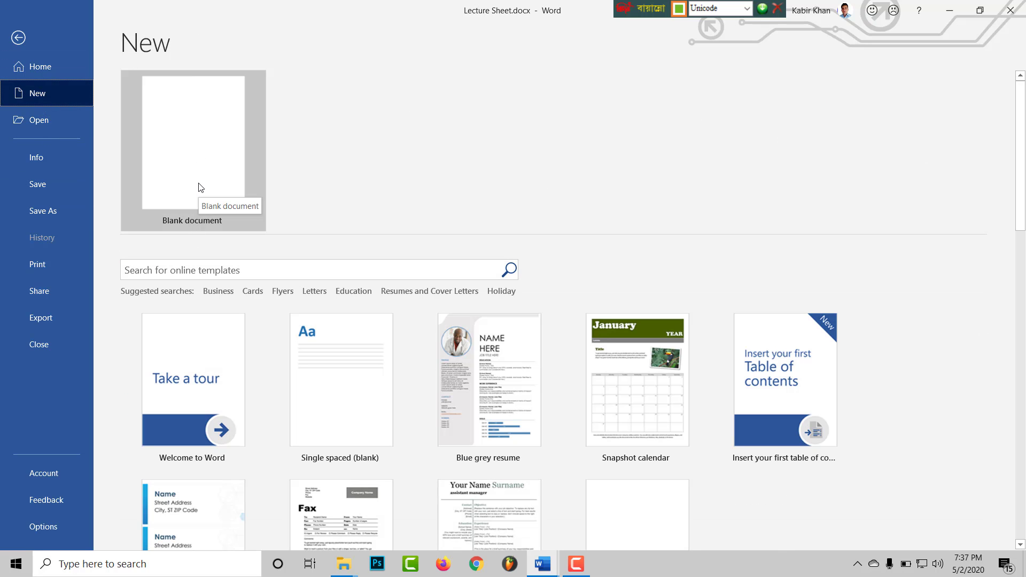
pyautogui.press('Escape')
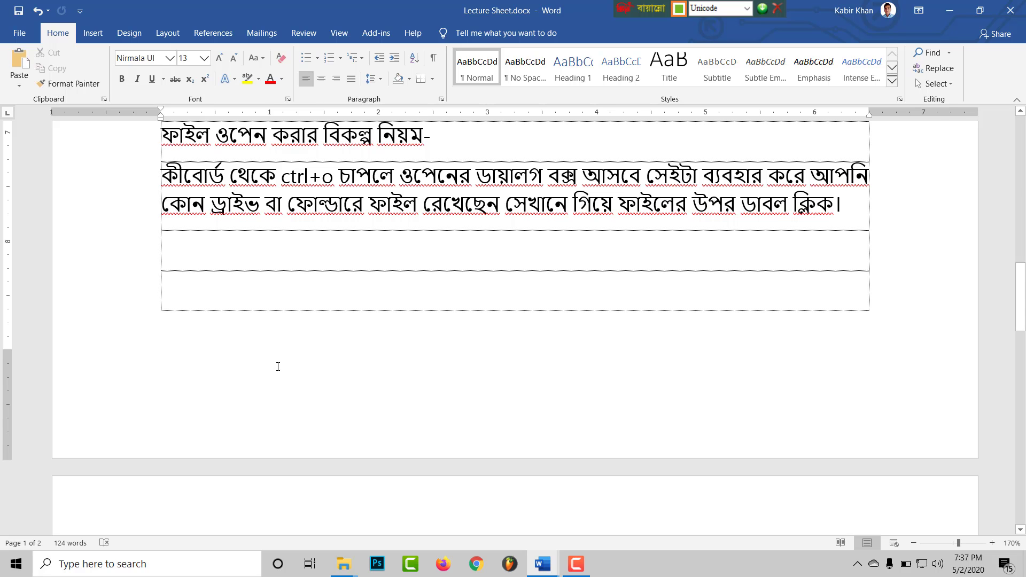
# Create new blank documents with Ctrl+N, closing the first, until Document5 is open.
pyautogui.hotkey('ctrl', 'n')
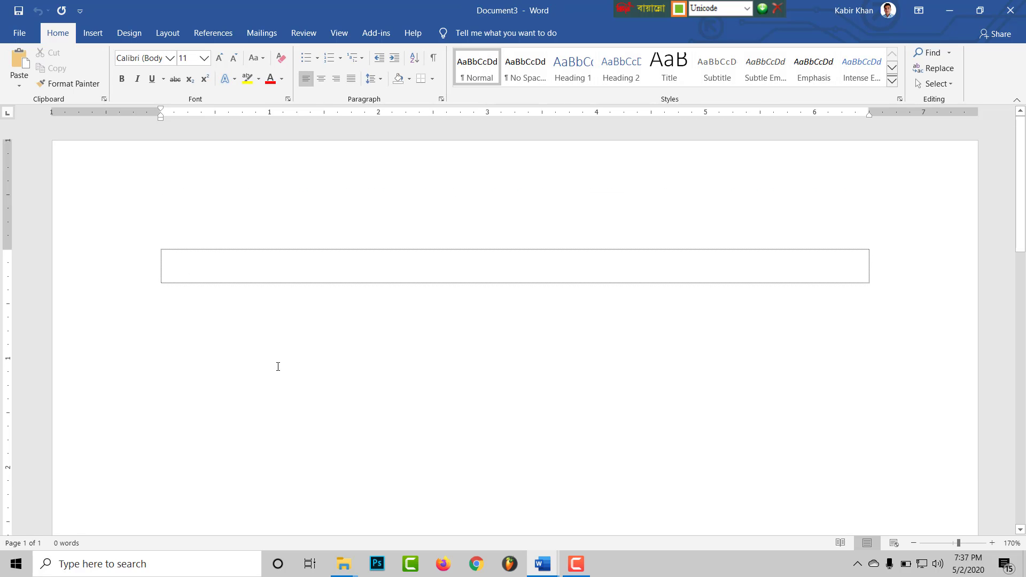
pyautogui.hotkey('ctrl', 'w')
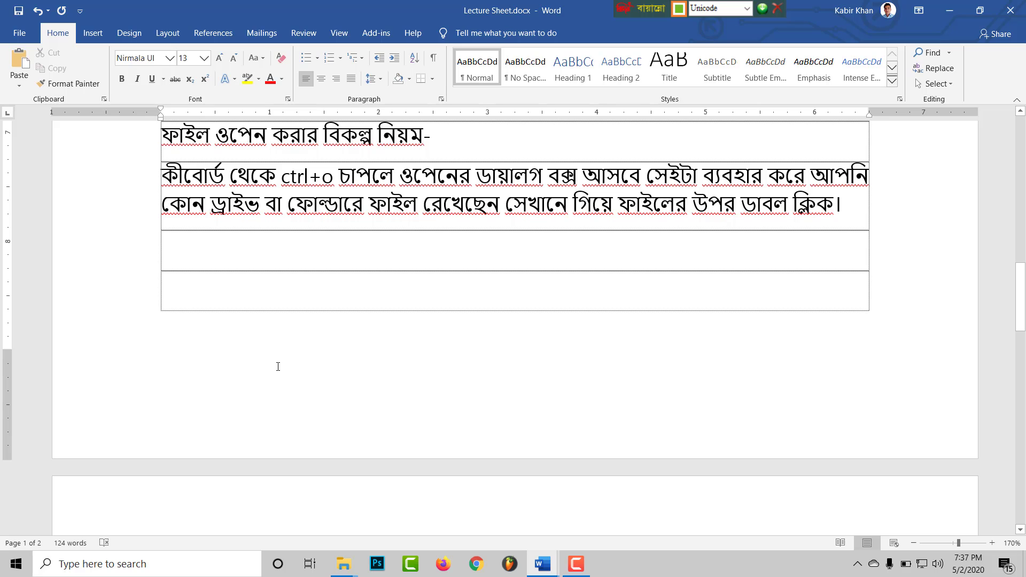
pyautogui.hotkey('ctrl', 'n')
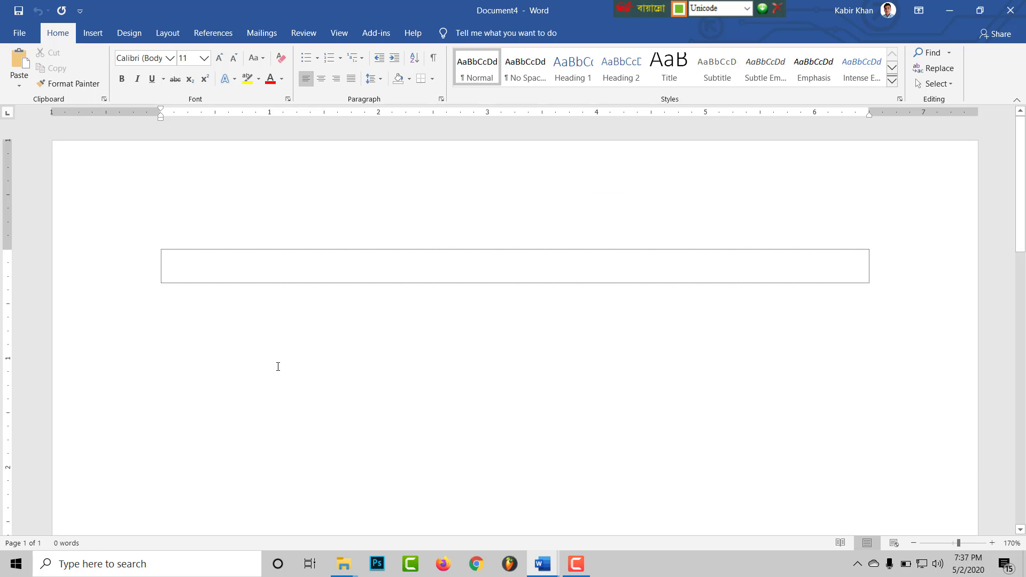
pyautogui.hotkey('ctrl', 'n')
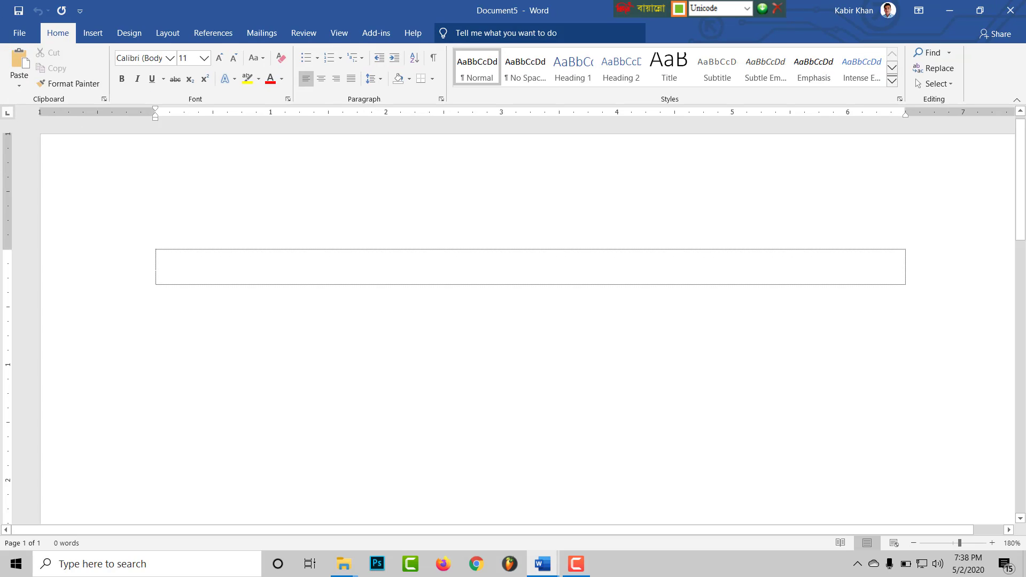
# Create blank Document6 with Ctrl+N, then bring Lecture Sheet.docx back to the front.
pyautogui.hotkey('ctrl', 'n')
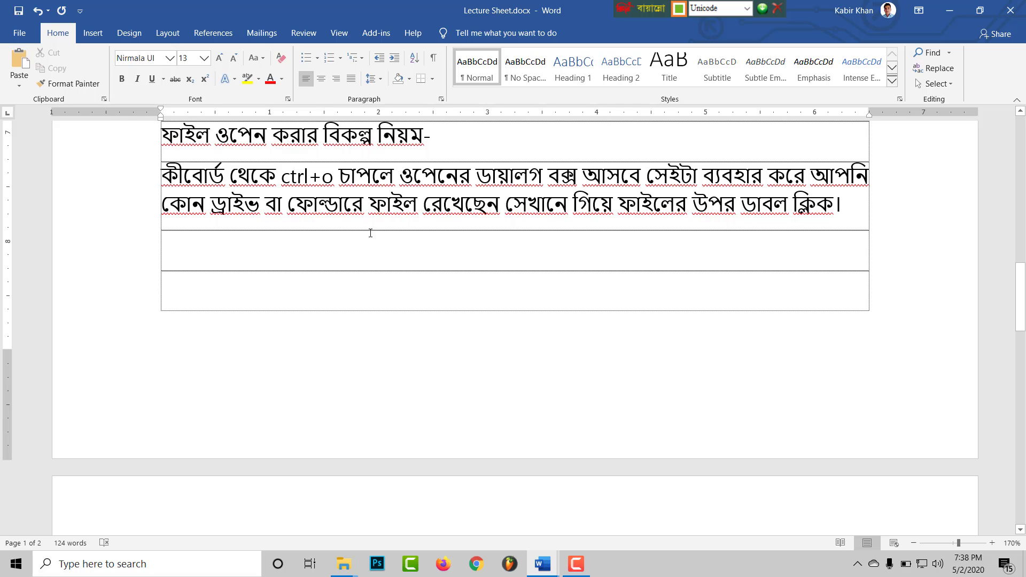
pyautogui.moveTo(575, 564)
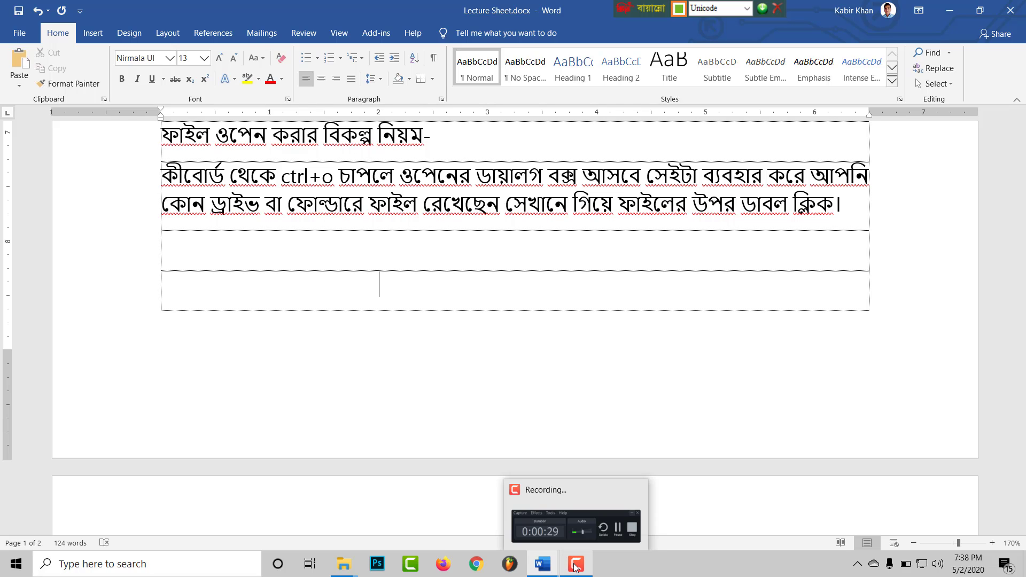
pyautogui.click(575, 565)
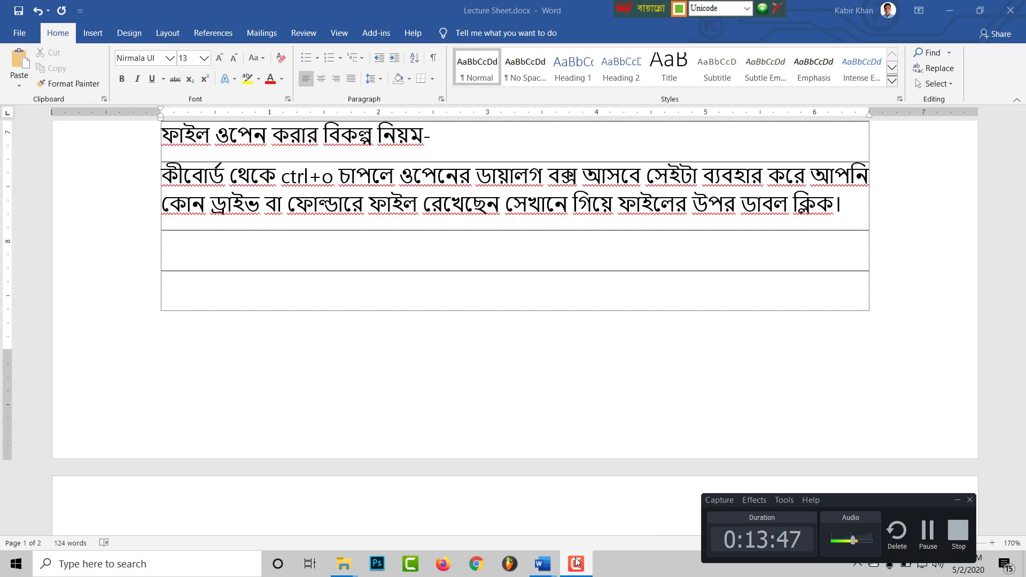